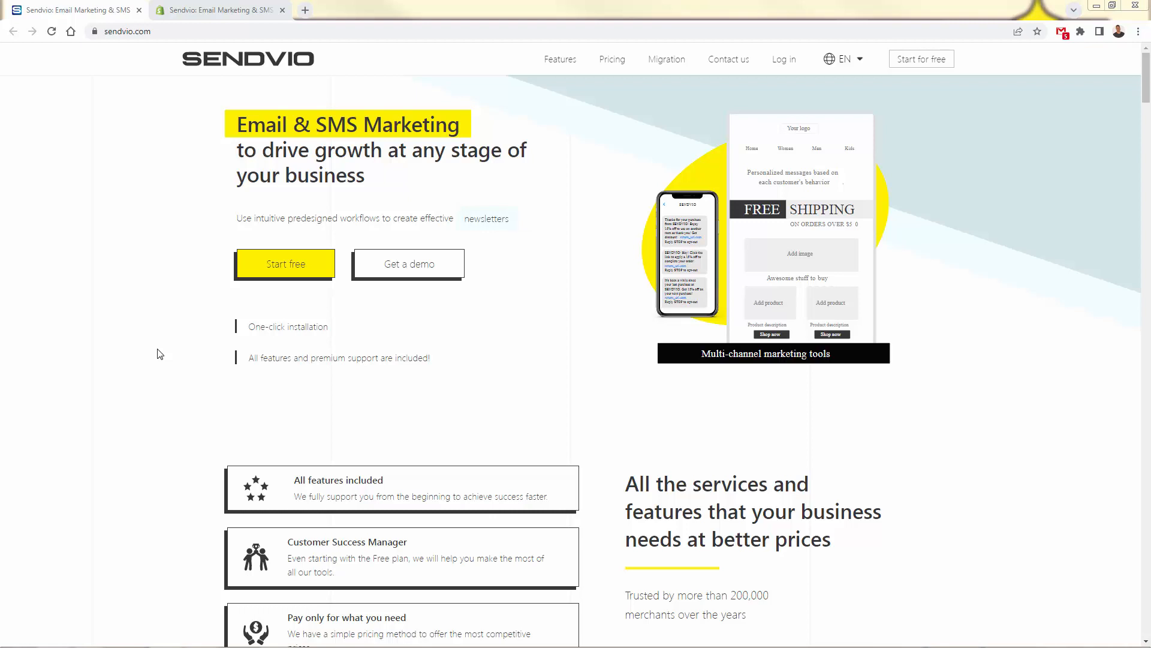
Step: Look through the feature images in Sendvio's Shopify App Store listing, from Abandoned Cart Recovery to Advanced segmentation
{"action": "left_click", "coordinate": [222, 10]}
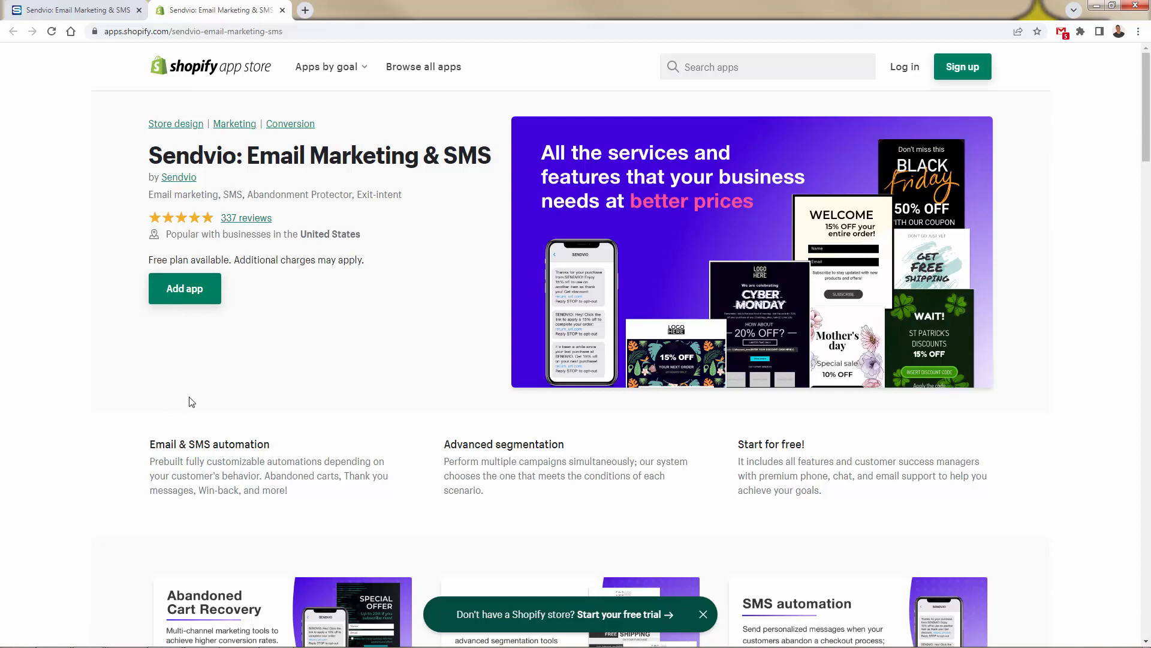
{"action": "scroll", "coordinate": [192, 402], "scroll_direction": "down", "scroll_amount": 3}
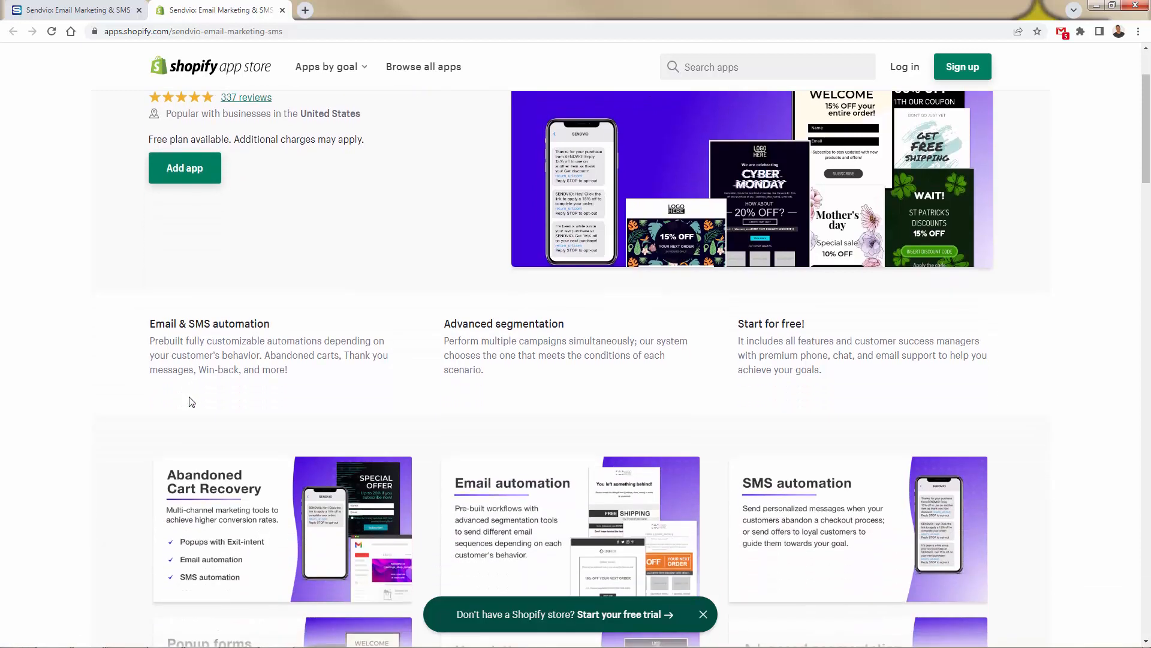
{"action": "scroll", "coordinate": [192, 402], "scroll_direction": "down", "scroll_amount": 1}
{"action": "left_click", "coordinate": [191, 403]}
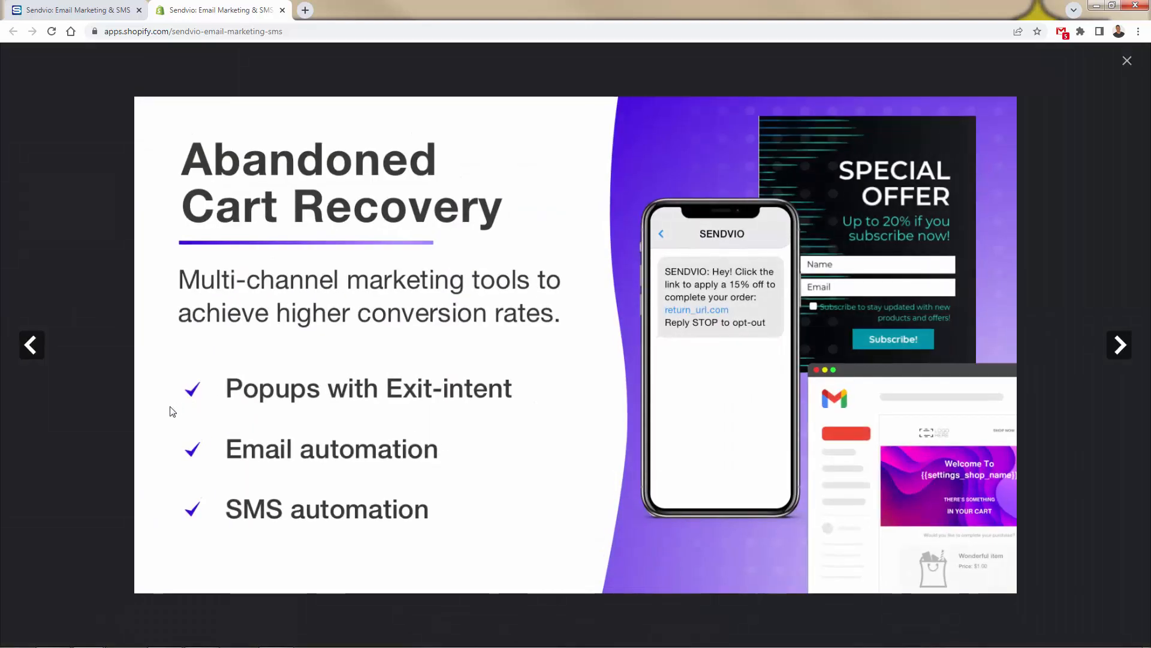
{"action": "left_click", "coordinate": [1119, 345]}
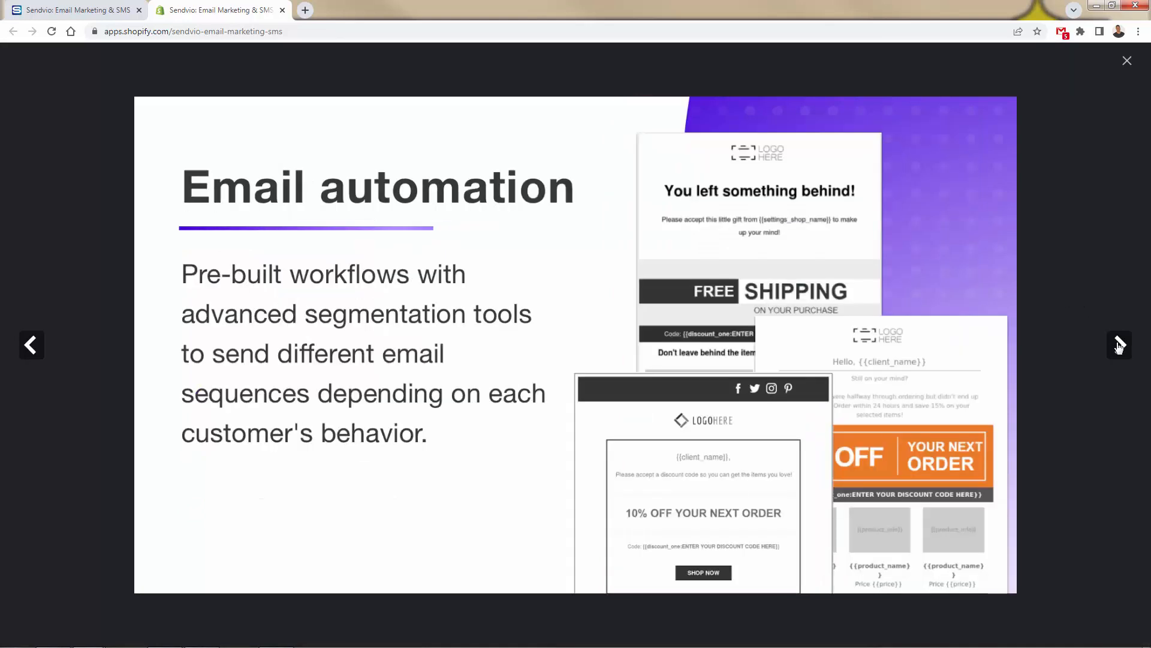
{"action": "left_click", "coordinate": [1119, 346]}
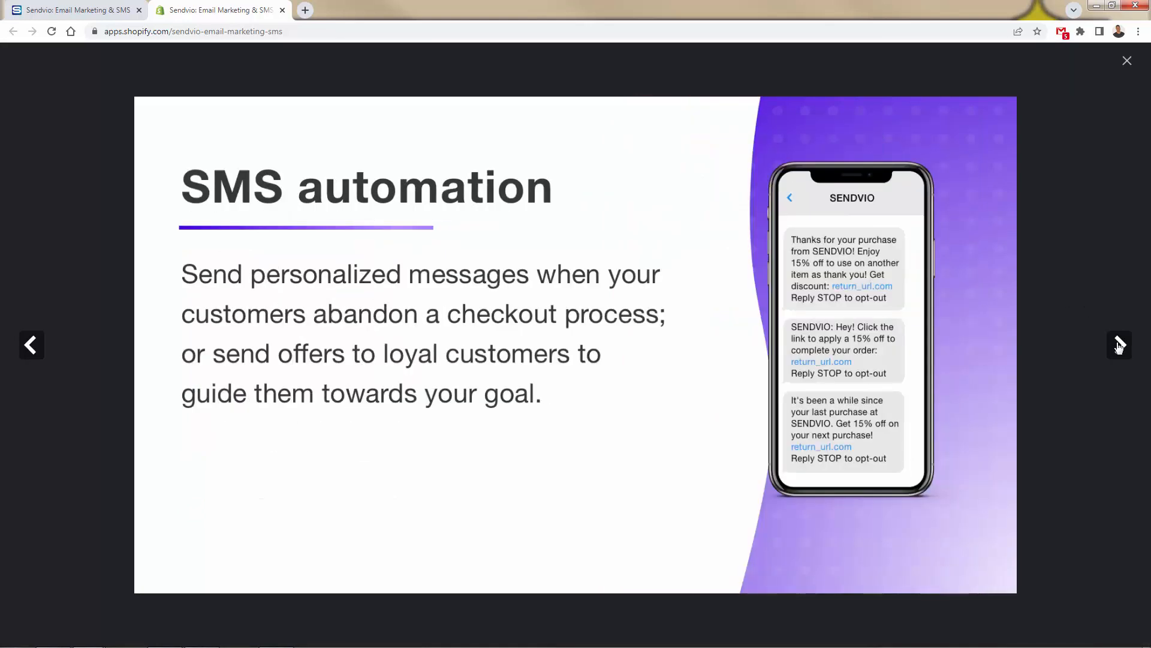
{"action": "left_click", "coordinate": [1119, 346]}
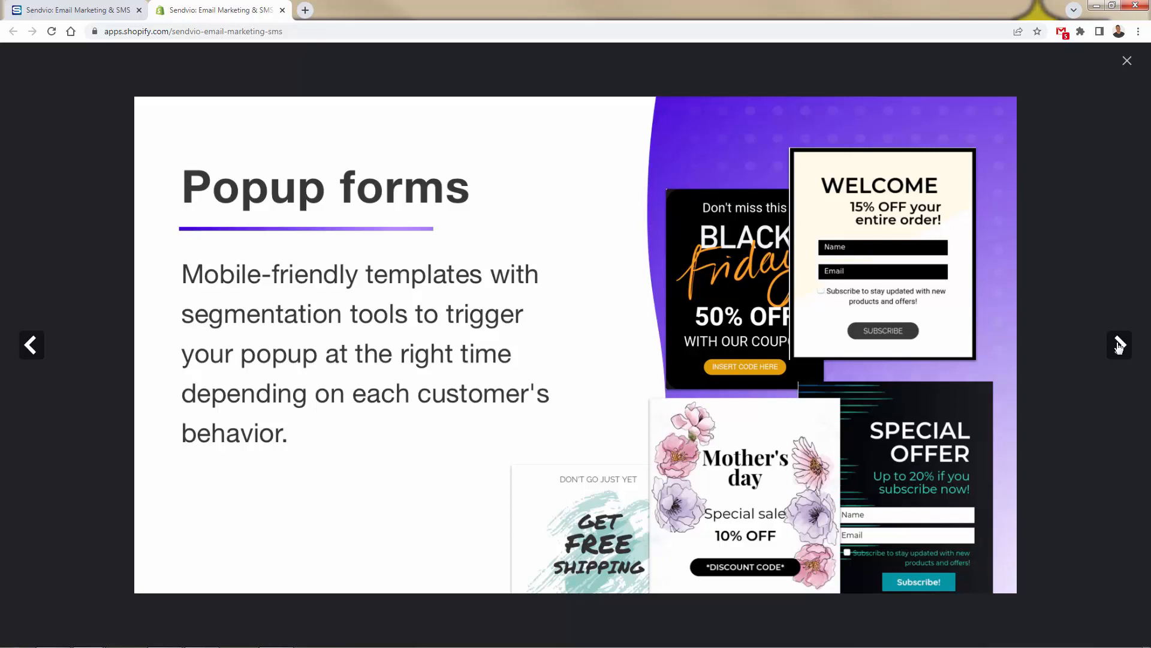
{"action": "left_click", "coordinate": [1119, 346]}
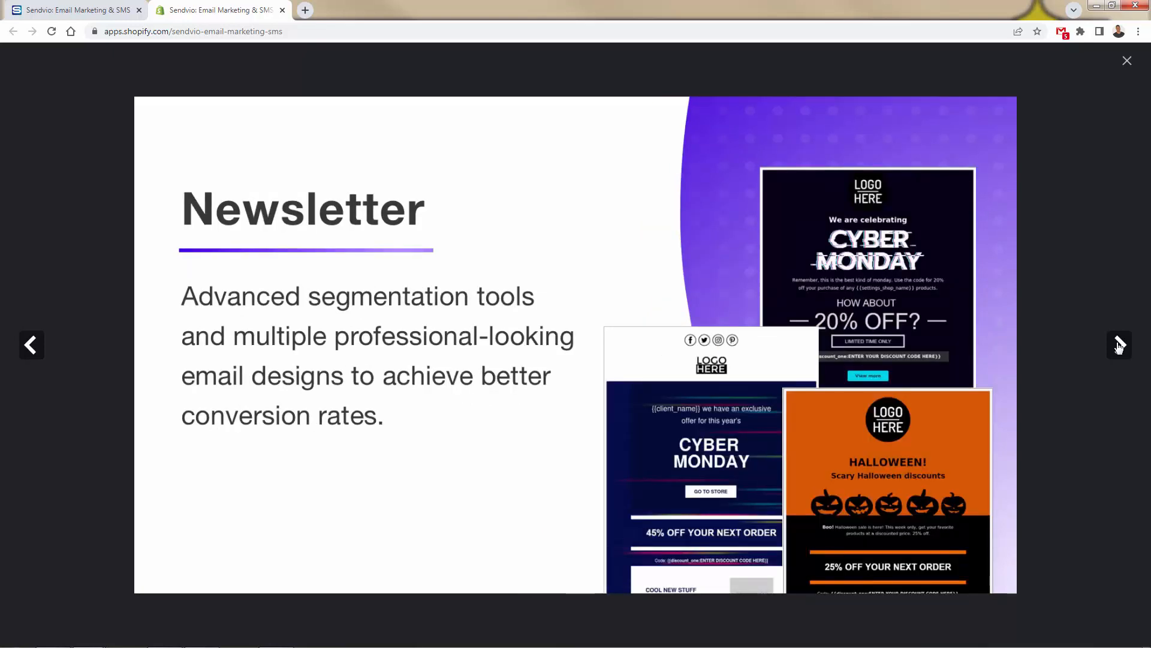
{"action": "left_click", "coordinate": [1119, 346]}
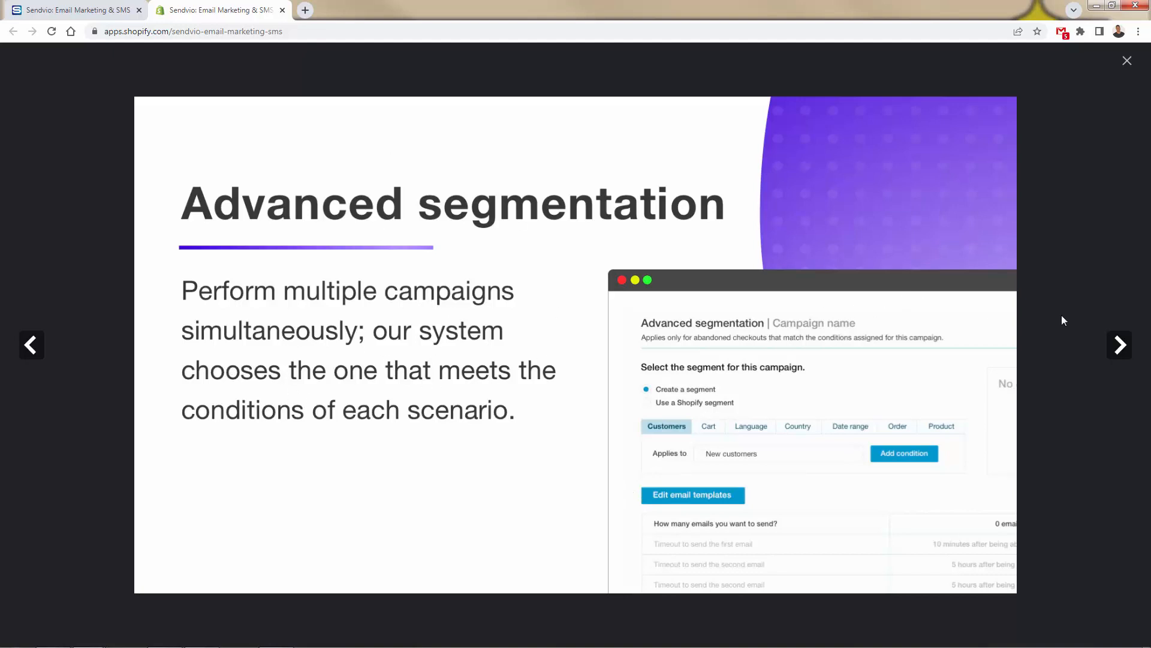
{"action": "left_click", "coordinate": [1120, 346]}
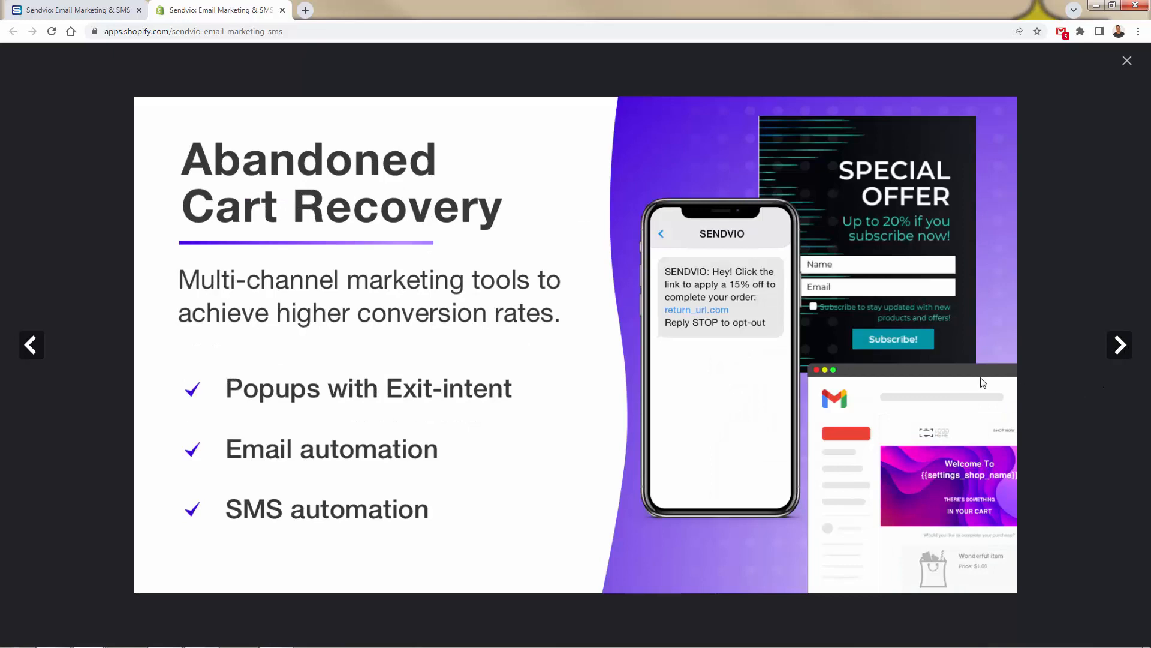
{"action": "left_click", "coordinate": [1128, 56]}
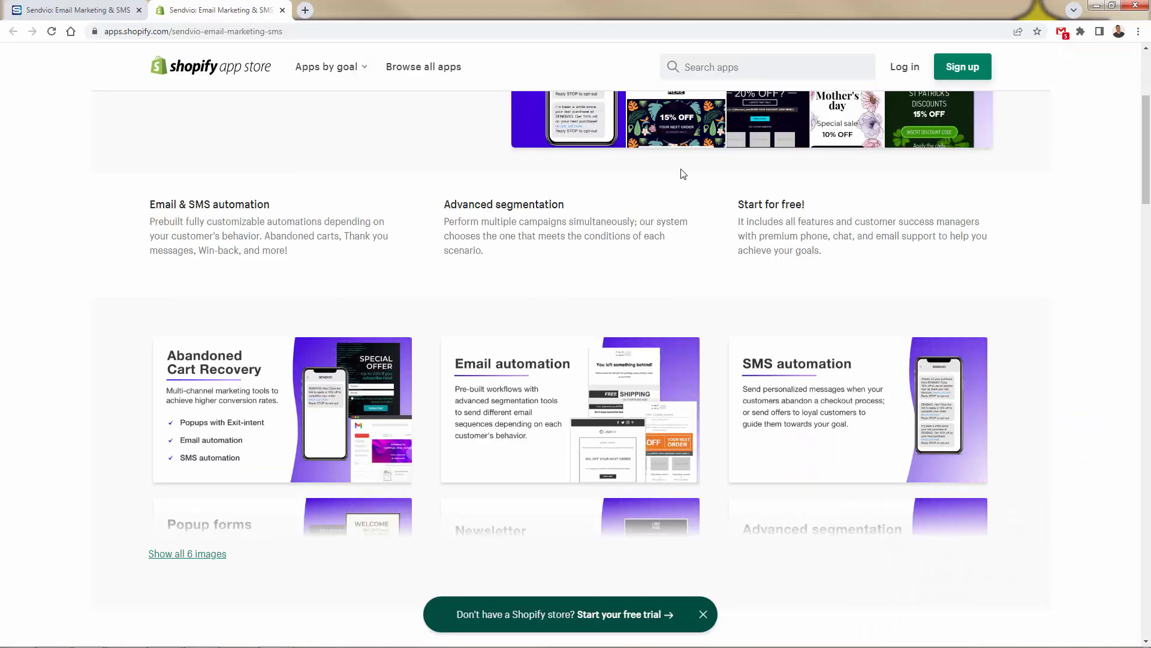
Step: Expand the full app description in the Sendvio listing and read through its features
{"action": "scroll", "coordinate": [164, 358], "scroll_direction": "down", "scroll_amount": 4}
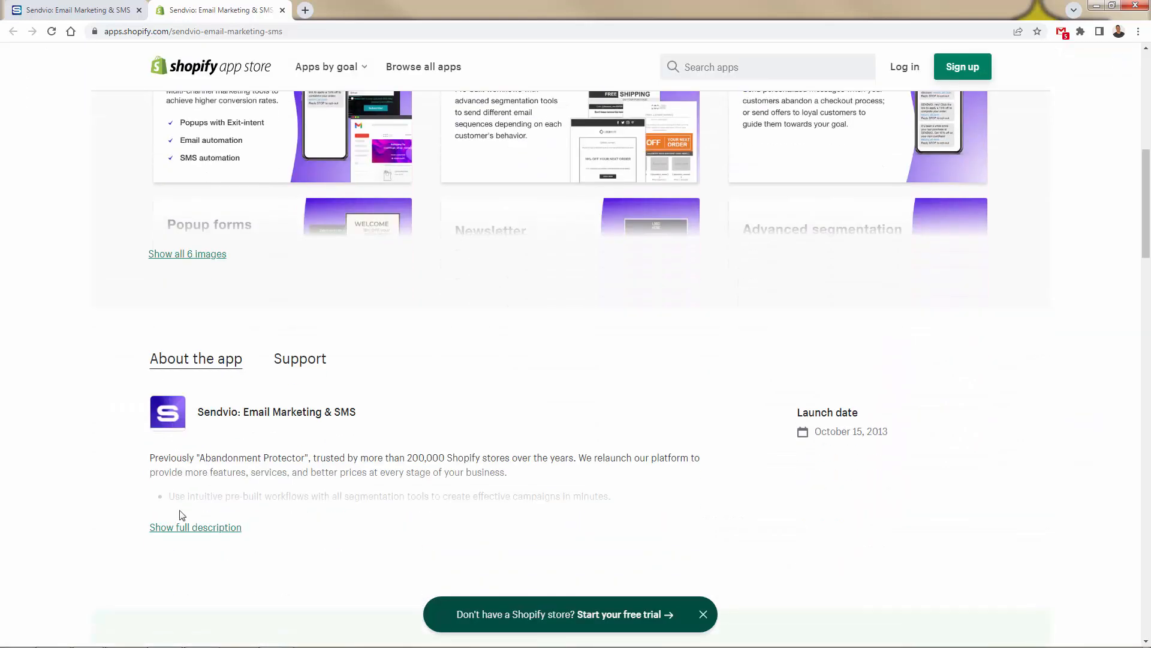
{"action": "left_click", "coordinate": [184, 529]}
{"action": "scroll", "coordinate": [187, 504], "scroll_direction": "down", "scroll_amount": 3}
{"action": "scroll", "coordinate": [188, 500], "scroll_direction": "down", "scroll_amount": 1}
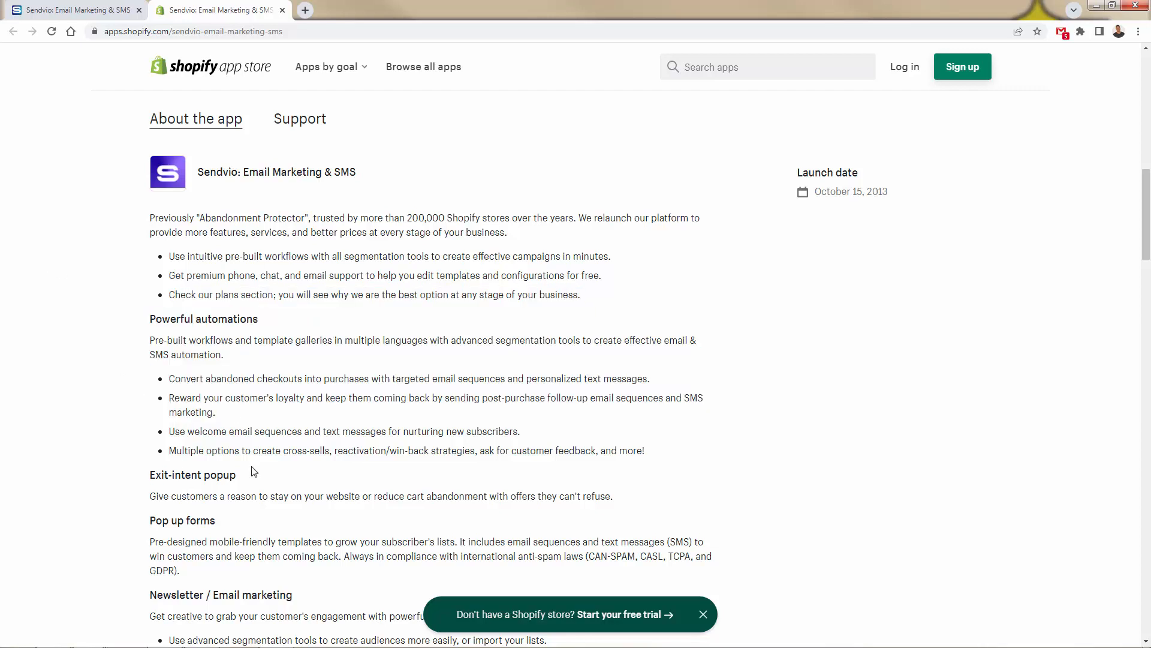
Step: Add the Sendvio: Email Marketing & SMS app from its listing and install it on the Animal Lovers Co store
{"action": "scroll", "coordinate": [252, 472], "scroll_direction": "up", "scroll_amount": 10}
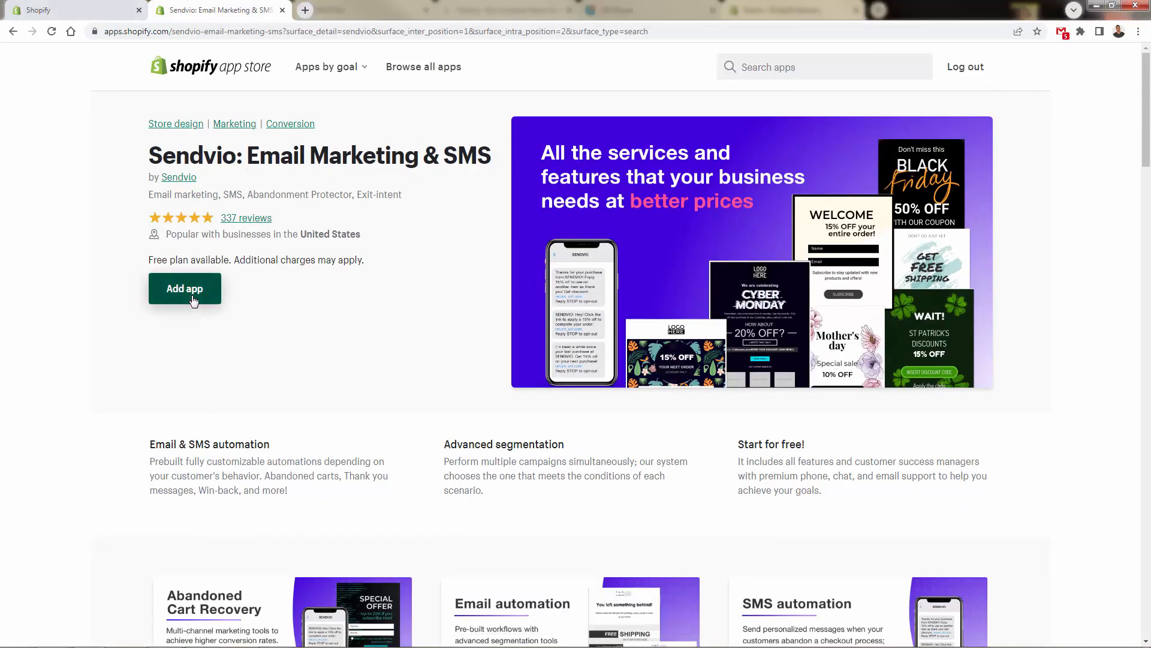
{"action": "left_click", "coordinate": [194, 300]}
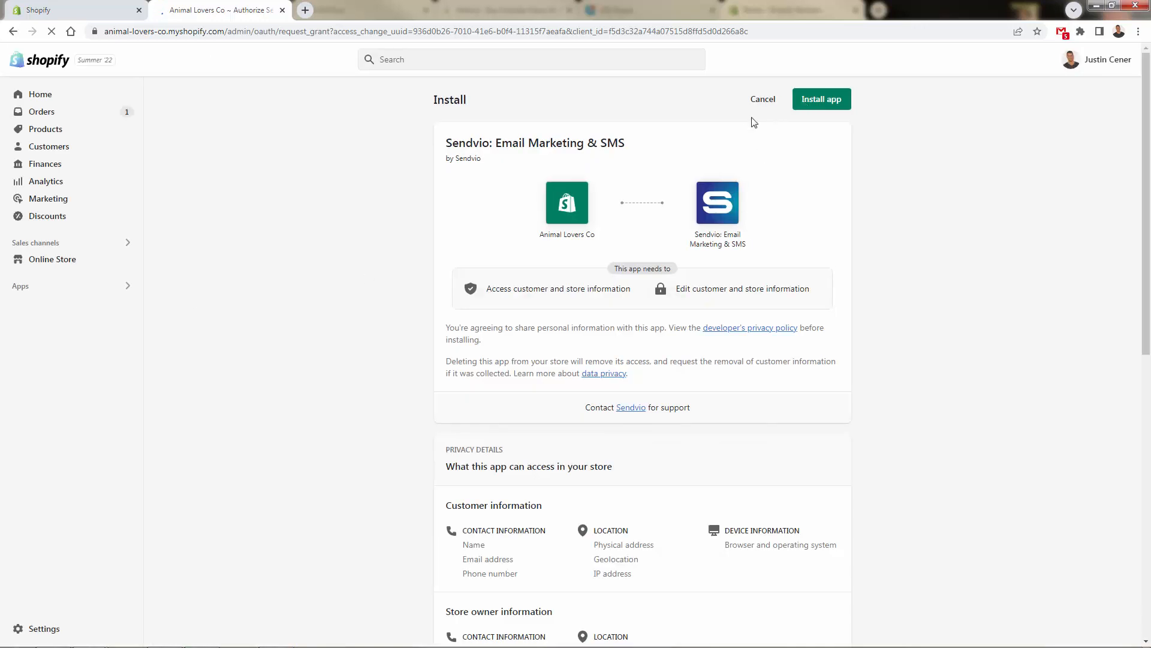
{"action": "left_click", "coordinate": [826, 102]}
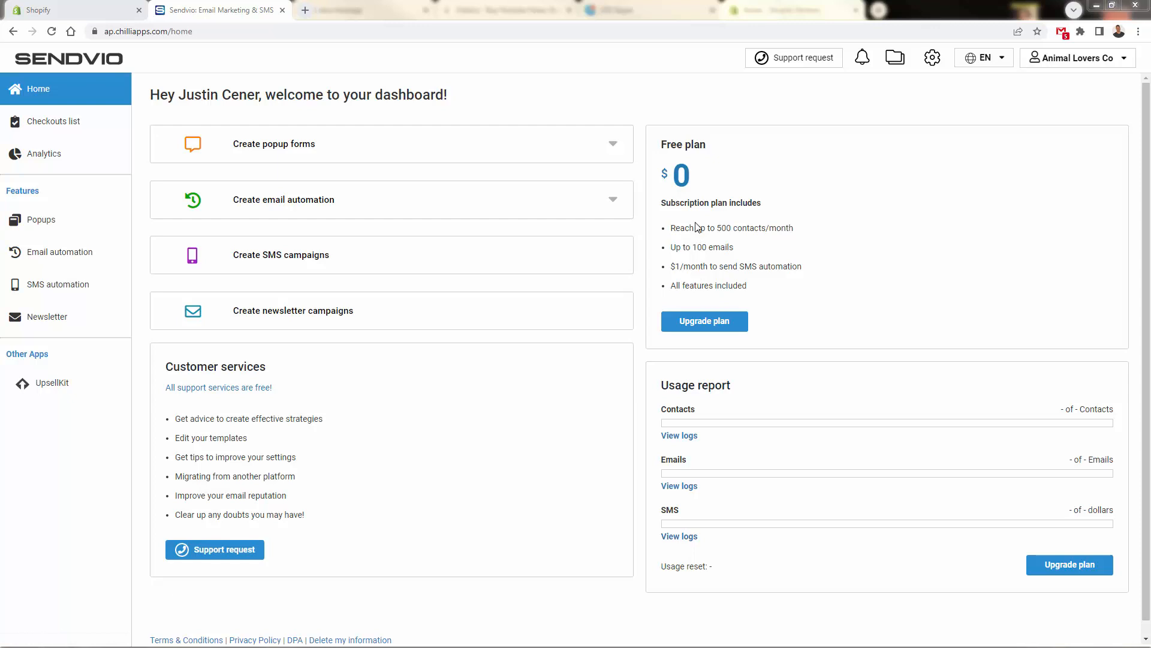
Step: Open the plan upgrade options and check the Professional plan's pricing for 5000 contacts against the Free plan
{"action": "left_click", "coordinate": [708, 321]}
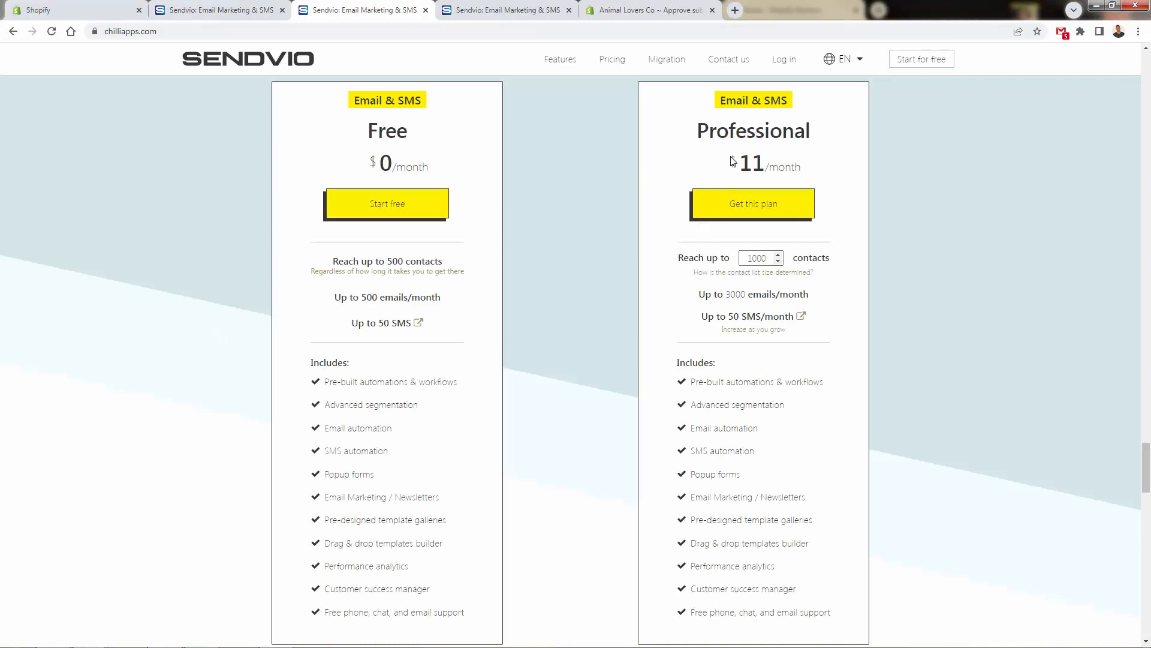
{"action": "left_click", "coordinate": [773, 259]}
{"action": "double_click", "coordinate": [767, 256]}
{"action": "left_click", "coordinate": [834, 218]}
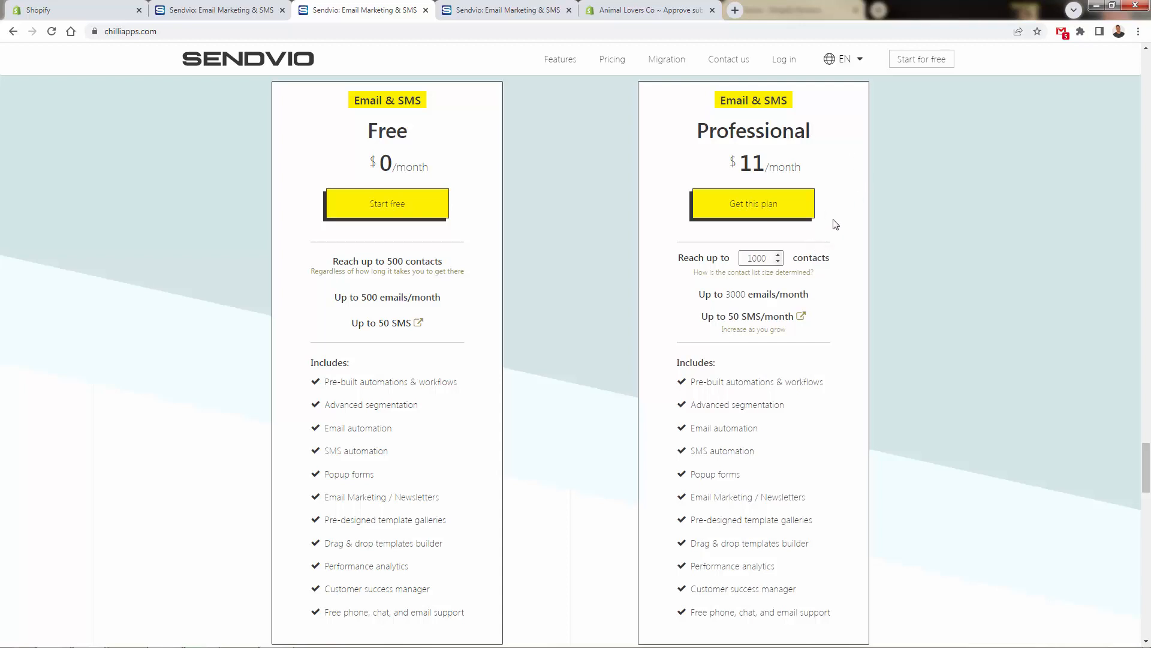
{"action": "left_click", "coordinate": [767, 260]}
{"action": "left_click_drag", "start_coordinate": [319, 258], "coordinate": [491, 319]}
{"action": "left_click", "coordinate": [492, 319]}
{"action": "left_click", "coordinate": [747, 262]}
{"action": "double_click", "coordinate": [759, 259]}
{"action": "type", "text": "5000"}
{"action": "left_click", "coordinate": [865, 391]}
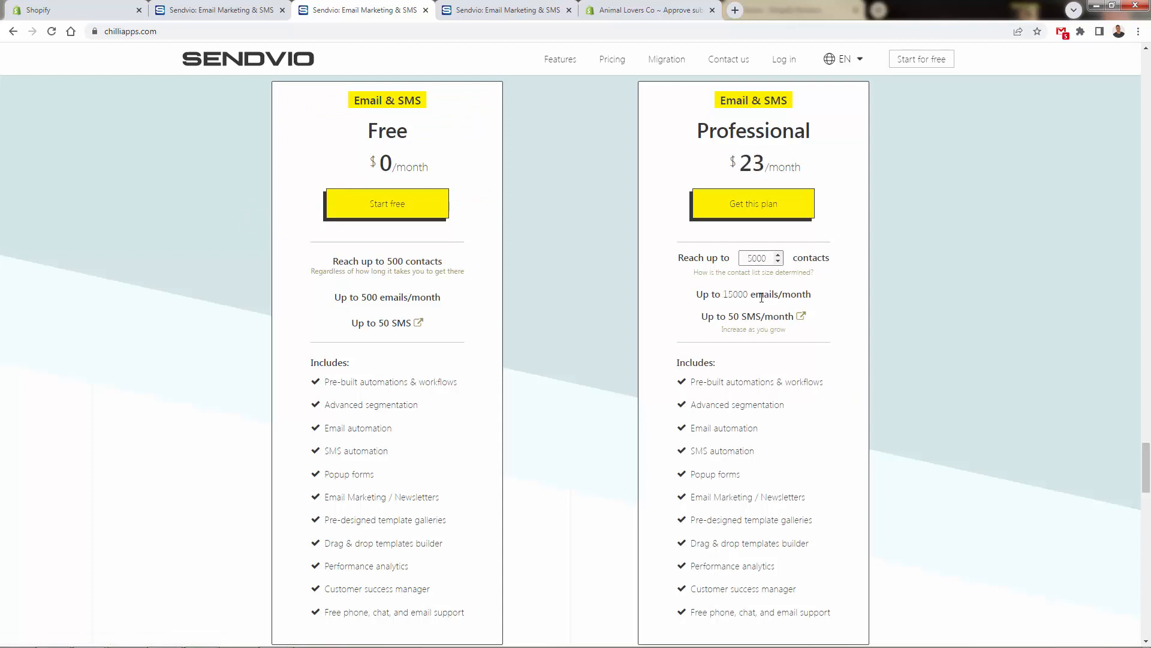
Step: Try another contact count for the Professional plan and review its included features
{"action": "left_click", "coordinate": [748, 258]}
{"action": "type", "text": "1"}
{"action": "left_click", "coordinate": [694, 380]}
{"action": "mouse_move", "coordinate": [796, 310]}
{"action": "scroll", "coordinate": [696, 465], "scroll_direction": "down", "scroll_amount": 1}
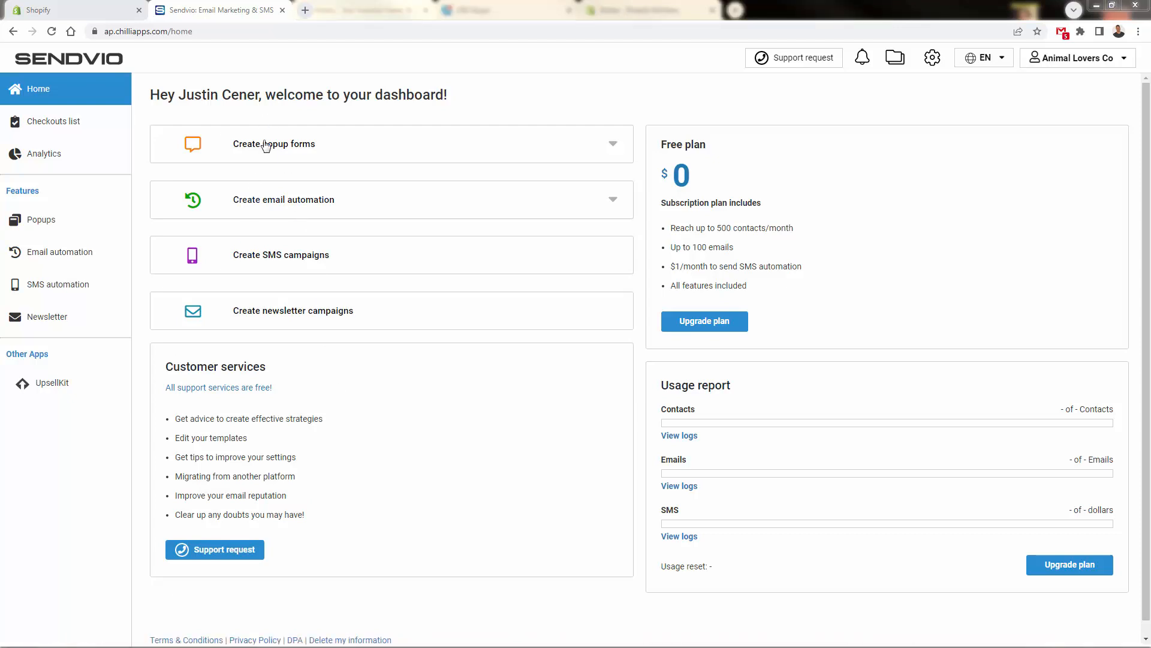
Step: Expand the popup form types on the Sendvio dashboard and open the Welcome message setup
{"action": "left_click", "coordinate": [277, 136]}
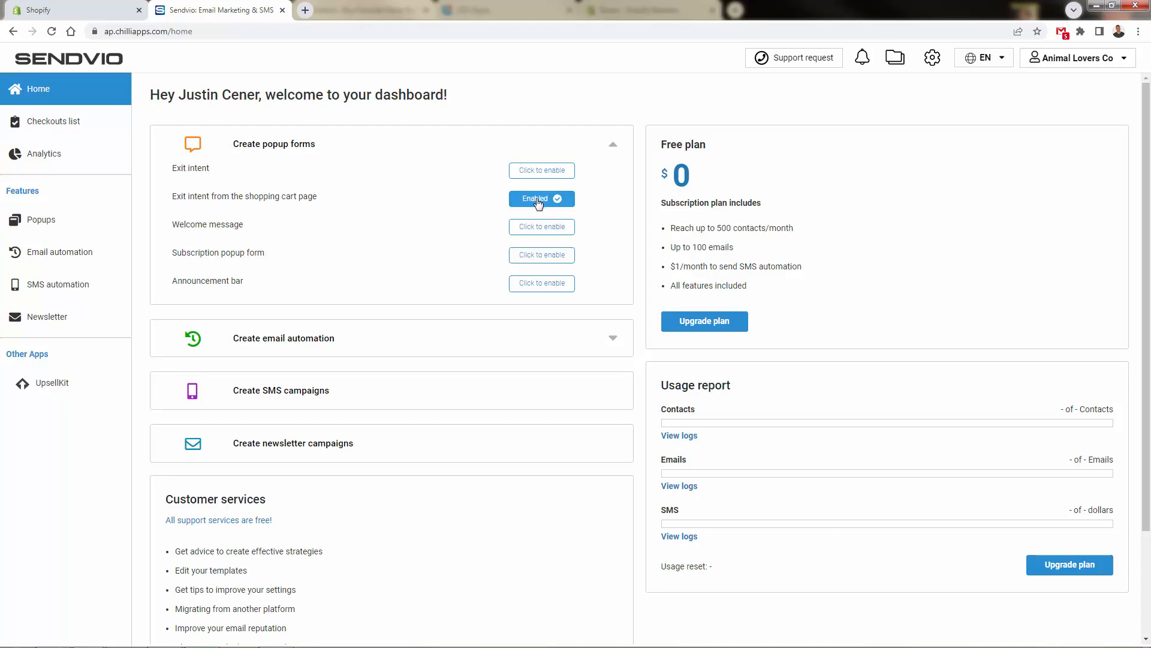
{"action": "double_click", "coordinate": [220, 225]}
{"action": "triple_click", "coordinate": [220, 226]}
{"action": "left_click", "coordinate": [207, 247]}
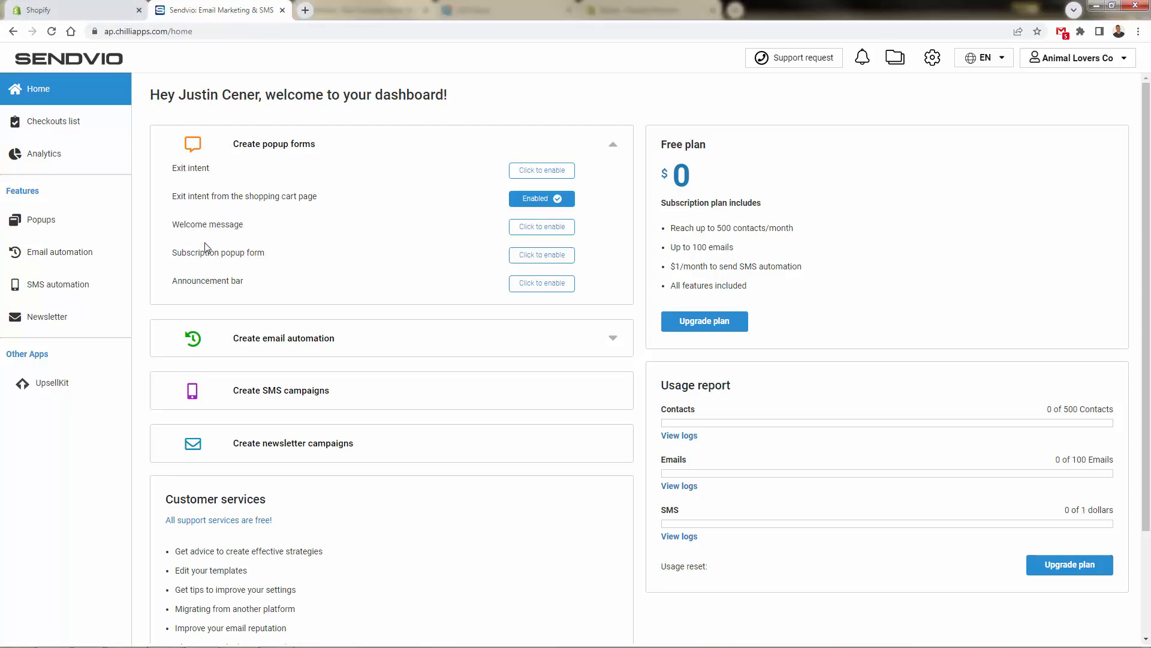
{"action": "left_click", "coordinate": [552, 236]}
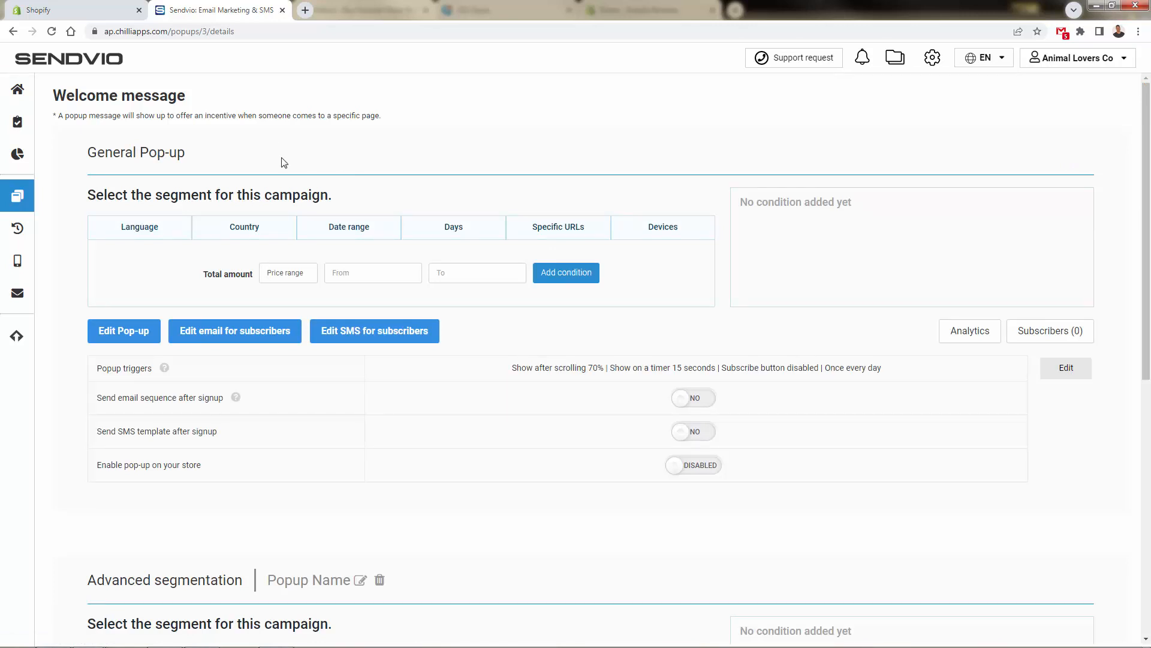
Step: Examine the Welcome message description, its General Pop-up segment options, and the help notes for popup triggers and the email sequence
{"action": "scroll", "coordinate": [283, 162], "scroll_direction": "down", "scroll_amount": 1}
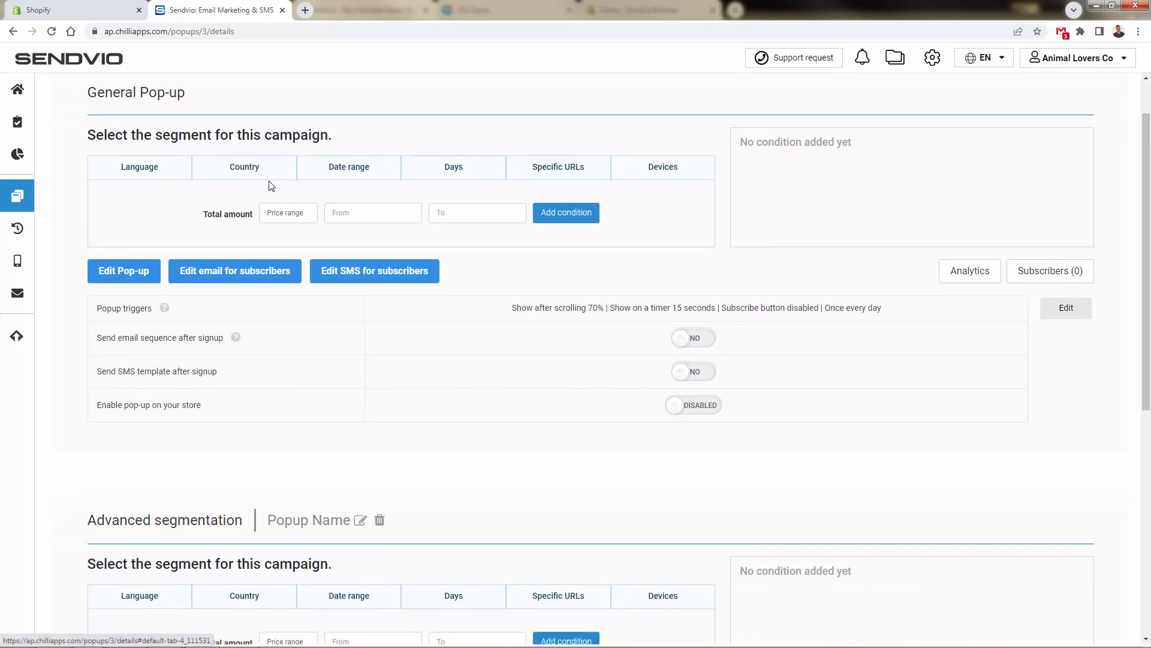
{"action": "scroll", "coordinate": [271, 186], "scroll_direction": "up", "scroll_amount": 1}
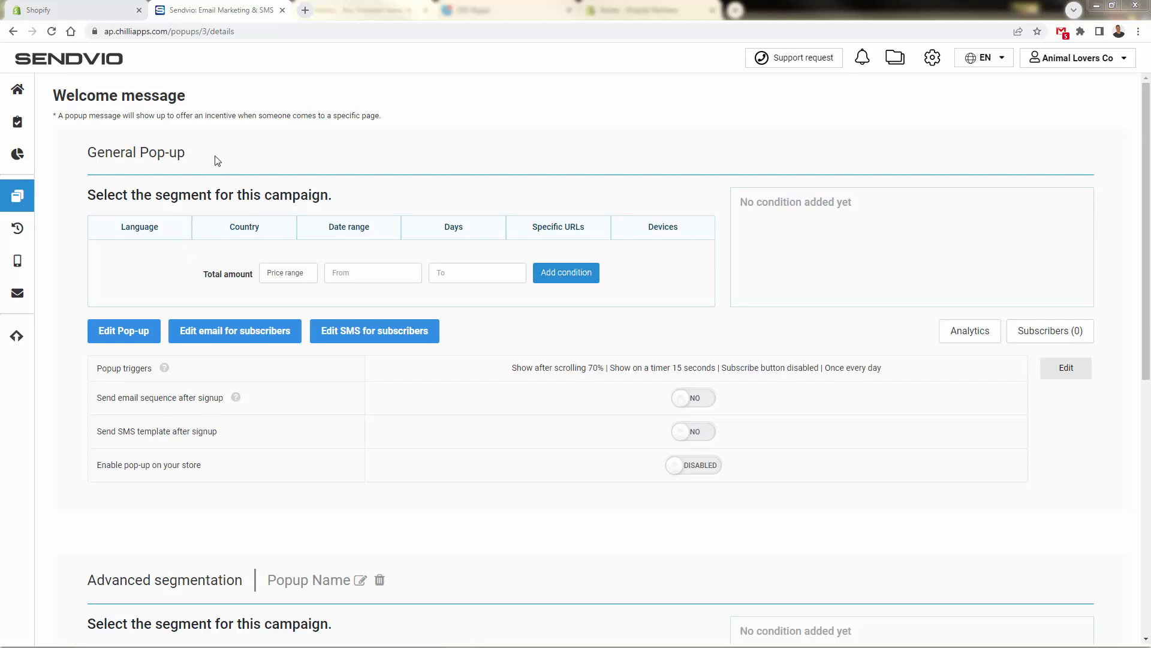
{"action": "triple_click", "coordinate": [244, 115]}
{"action": "left_click", "coordinate": [331, 114]}
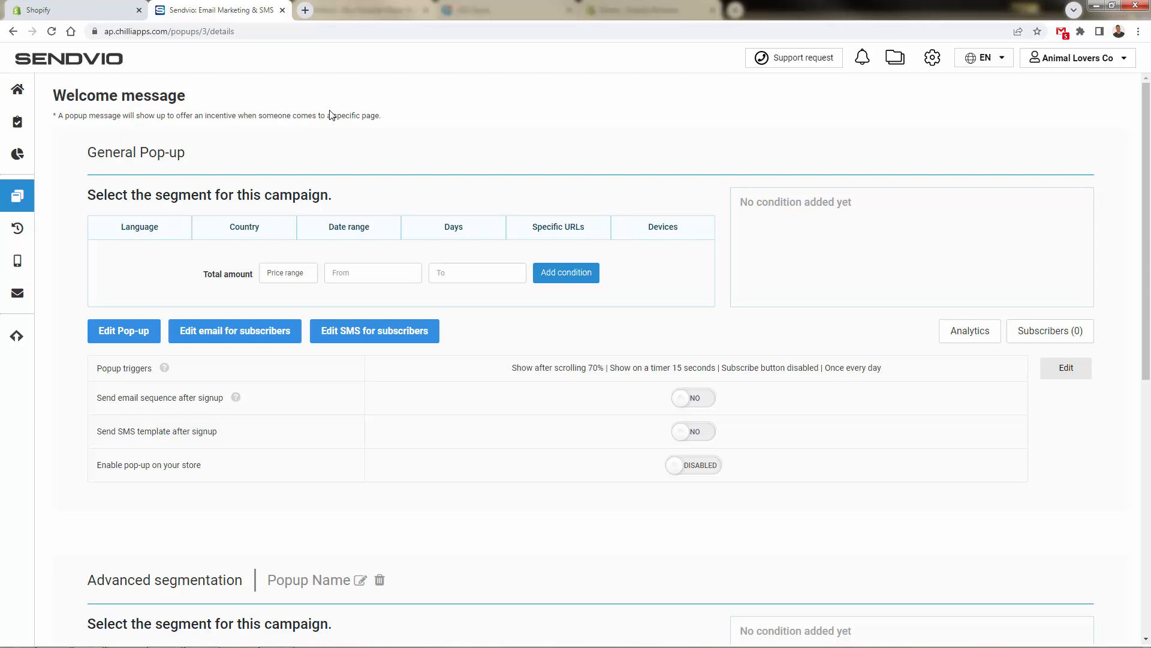
{"action": "scroll", "coordinate": [327, 138], "scroll_direction": "down", "scroll_amount": 1}
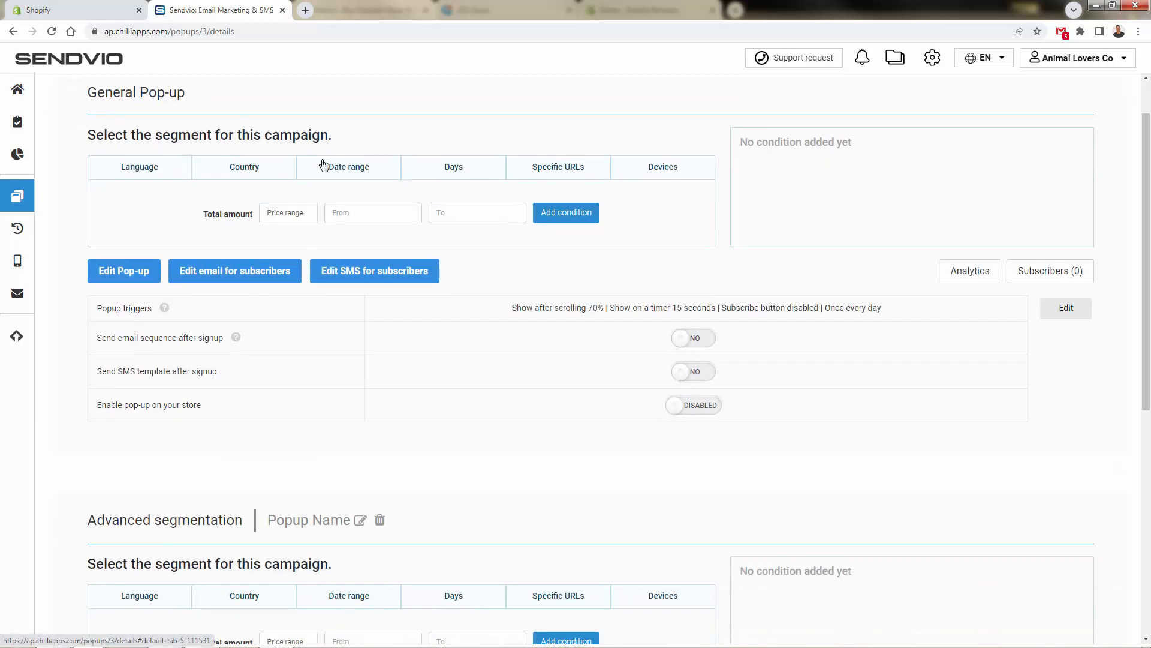
{"action": "mouse_move", "coordinate": [165, 313]}
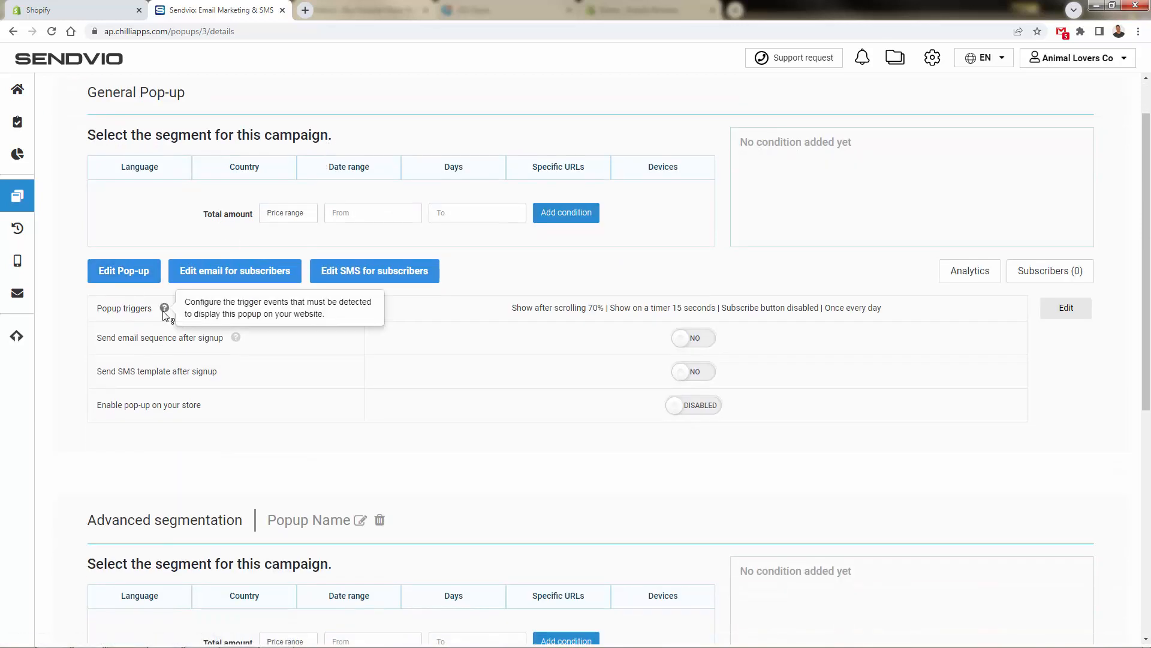
{"action": "mouse_move", "coordinate": [236, 337]}
Step: Edit the General Pop-up's triggers so that it triggers at most once every week
{"action": "left_click", "coordinate": [1068, 317]}
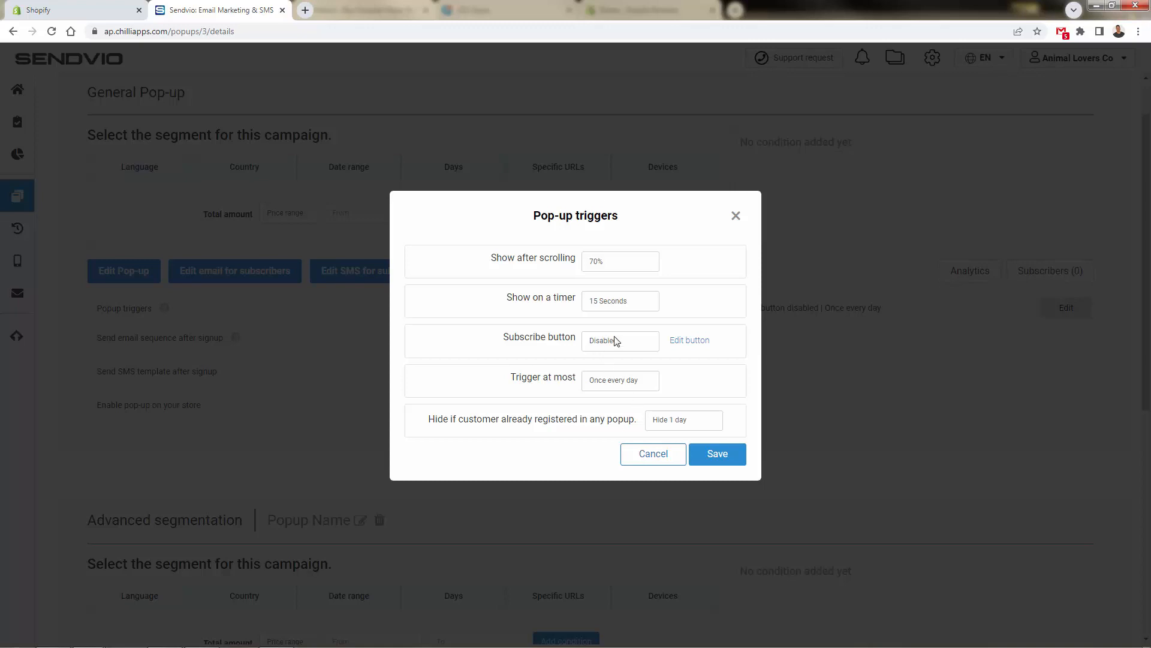
{"action": "left_click", "coordinate": [628, 383]}
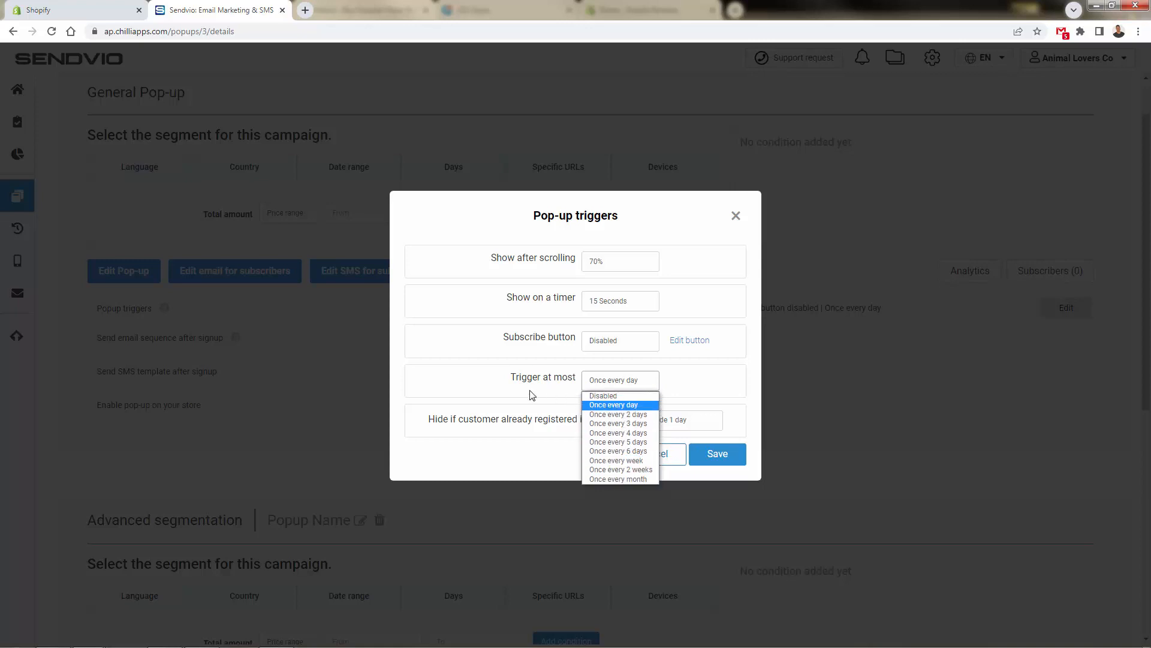
{"action": "left_click", "coordinate": [626, 461]}
{"action": "left_click", "coordinate": [625, 386]}
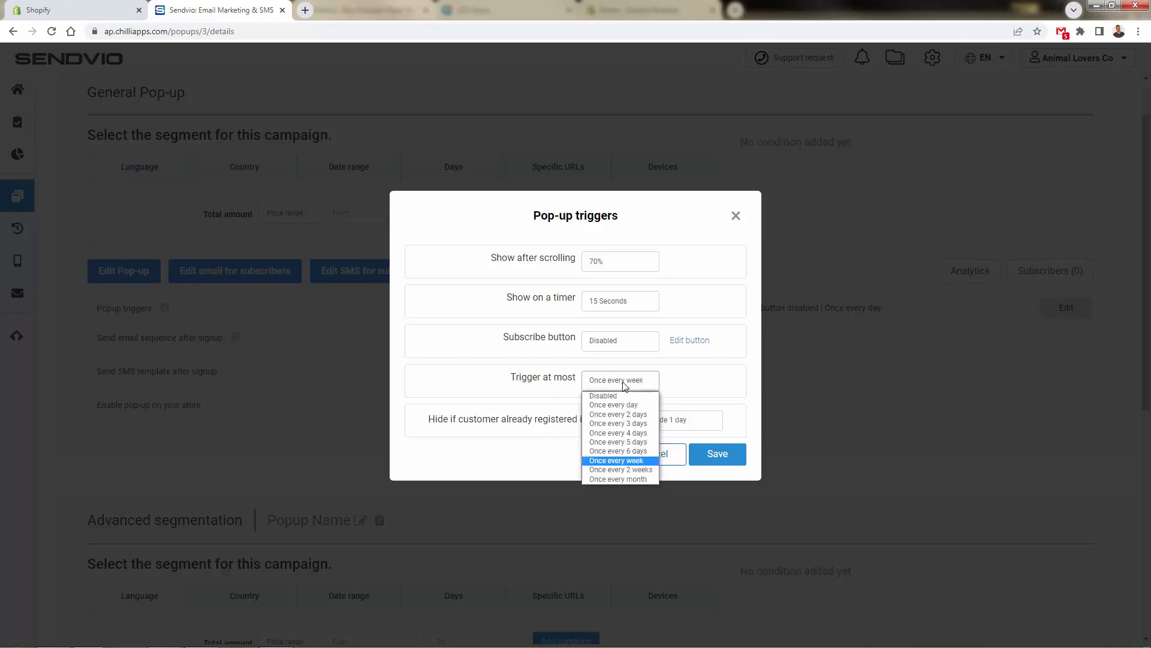
{"action": "left_click", "coordinate": [623, 470]}
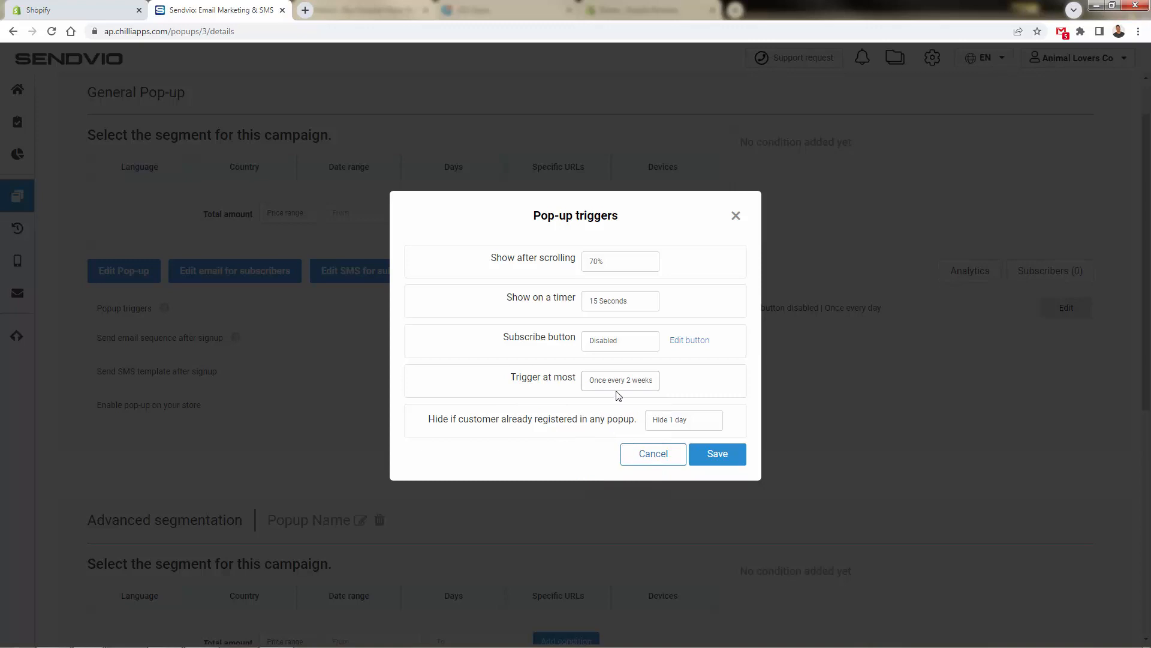
{"action": "left_click", "coordinate": [617, 390]}
{"action": "left_click", "coordinate": [612, 461]}
Step: Hide the popup indefinitely for already registered customers, enable the subscribe button, and save the trigger settings
{"action": "left_click", "coordinate": [684, 427]}
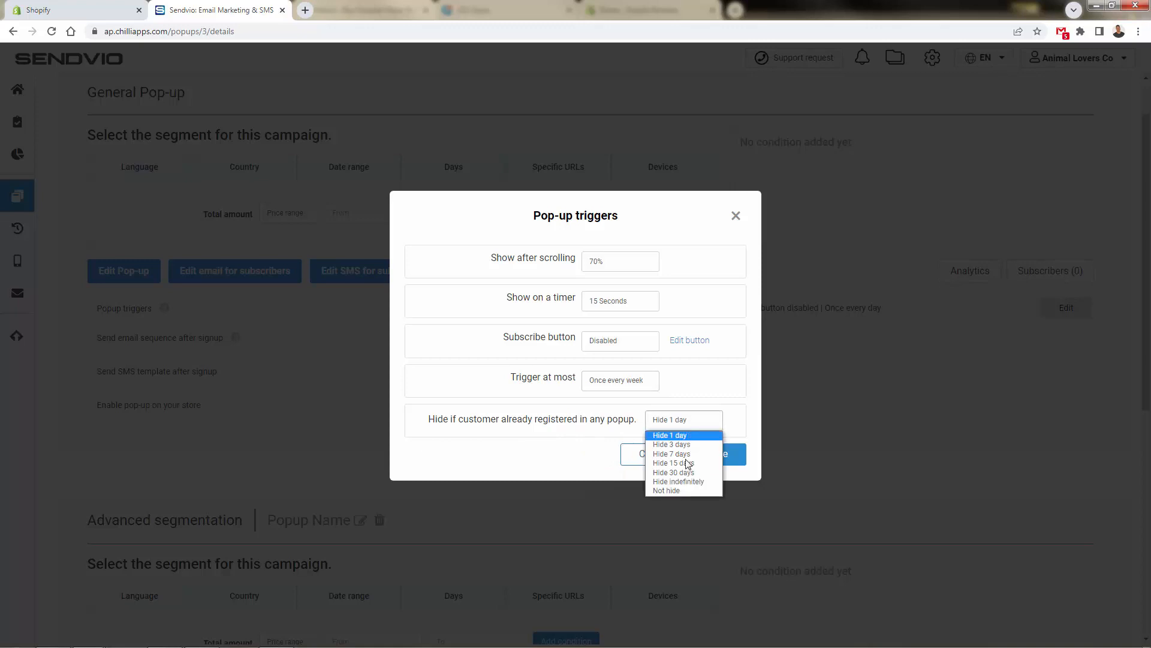
{"action": "left_click", "coordinate": [670, 484]}
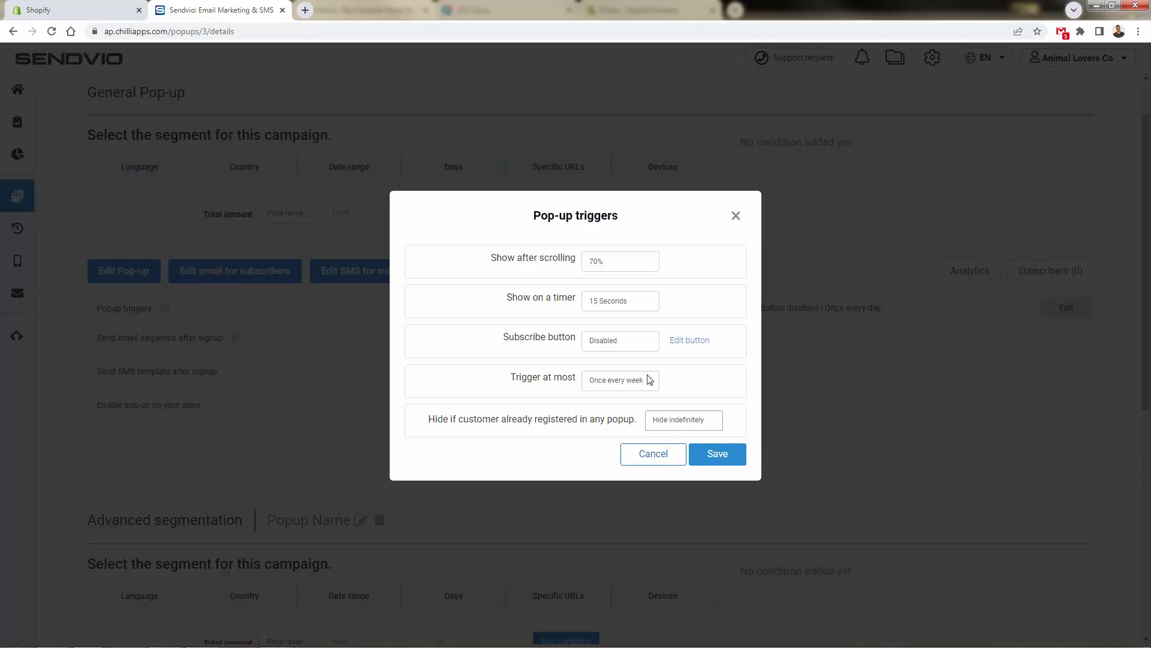
{"action": "left_click", "coordinate": [646, 342]}
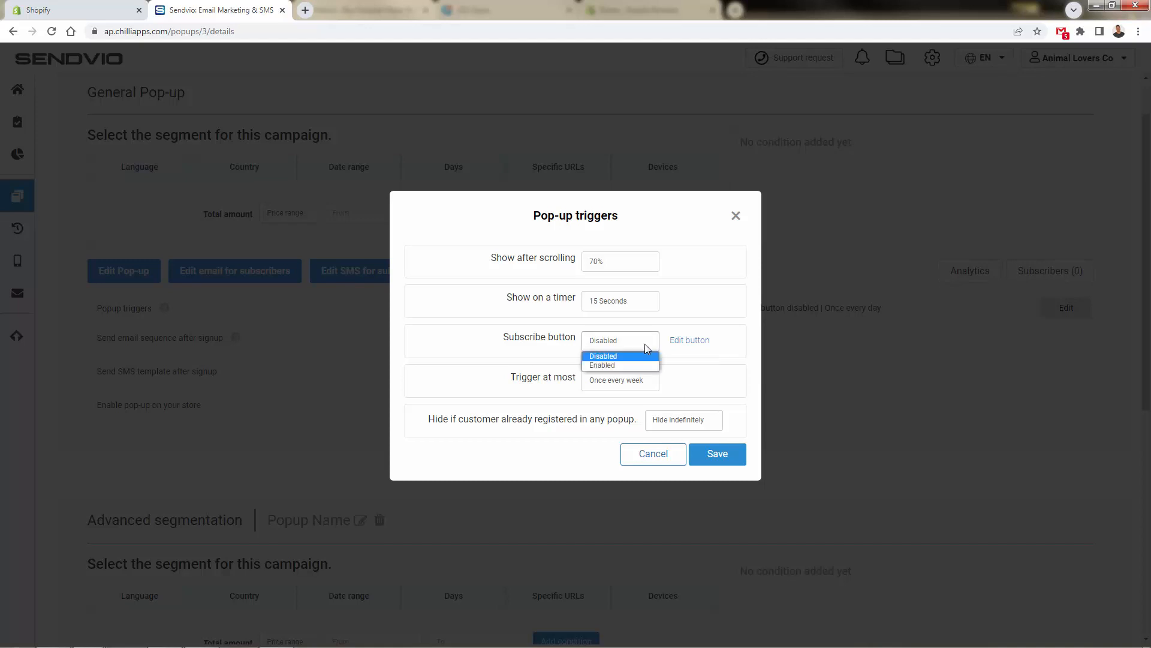
{"action": "left_click", "coordinate": [637, 367]}
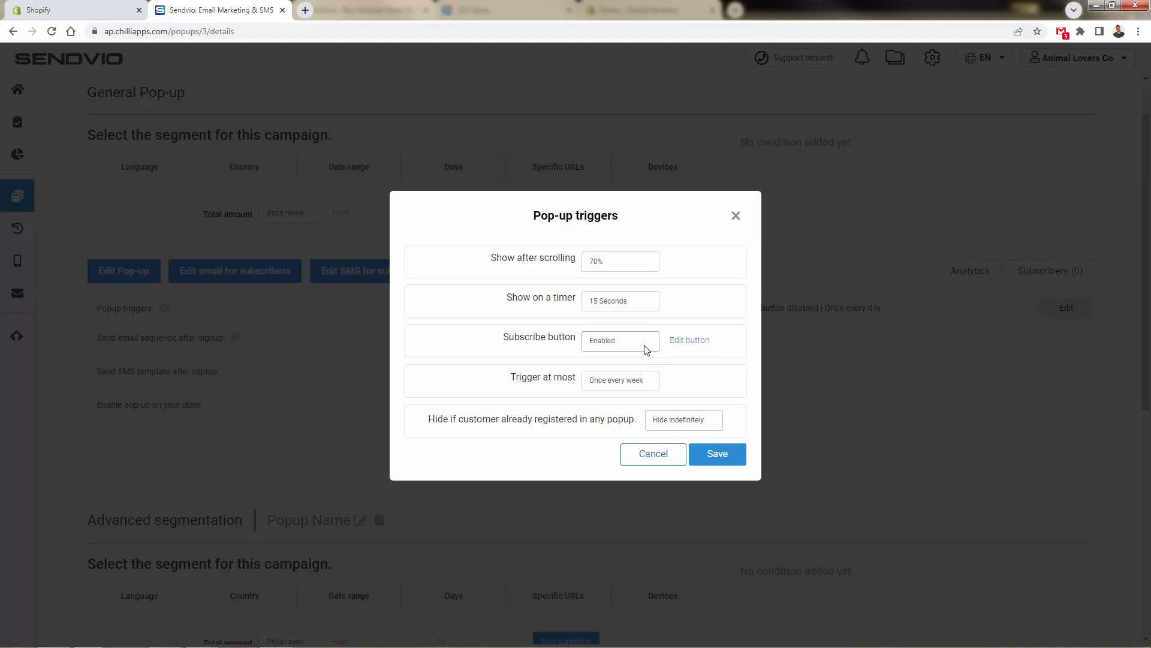
{"action": "left_click", "coordinate": [718, 454]}
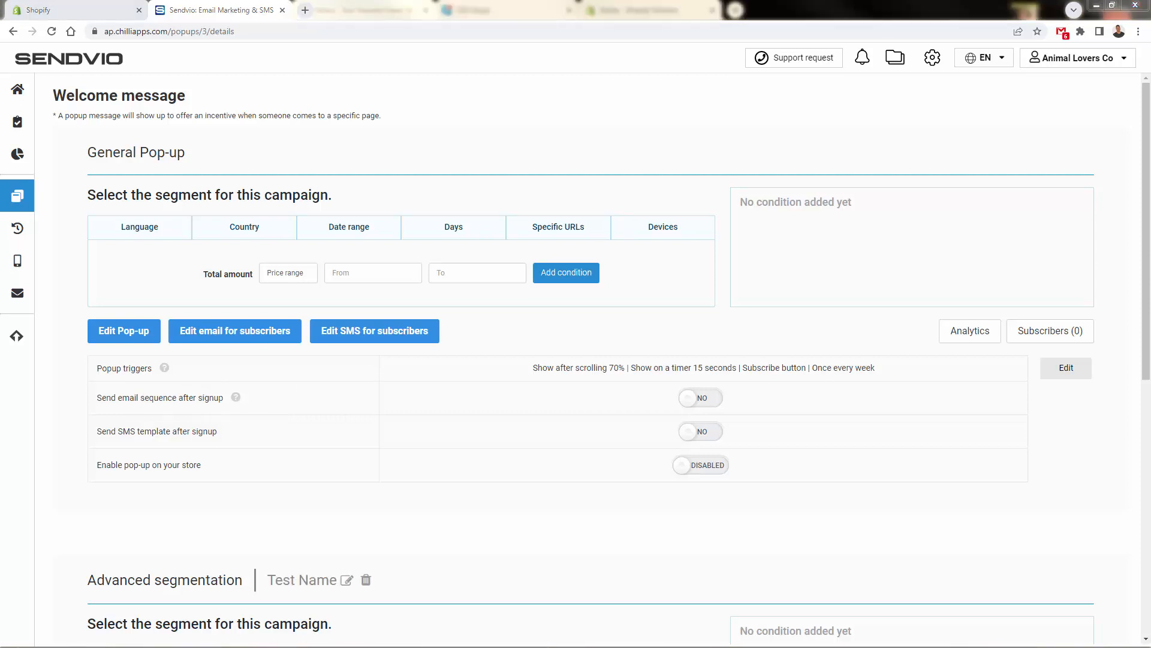
Step: Open the General Pop-up for editing and choose the grey cat "Nice to meet you" free shipping template
{"action": "left_click", "coordinate": [139, 335]}
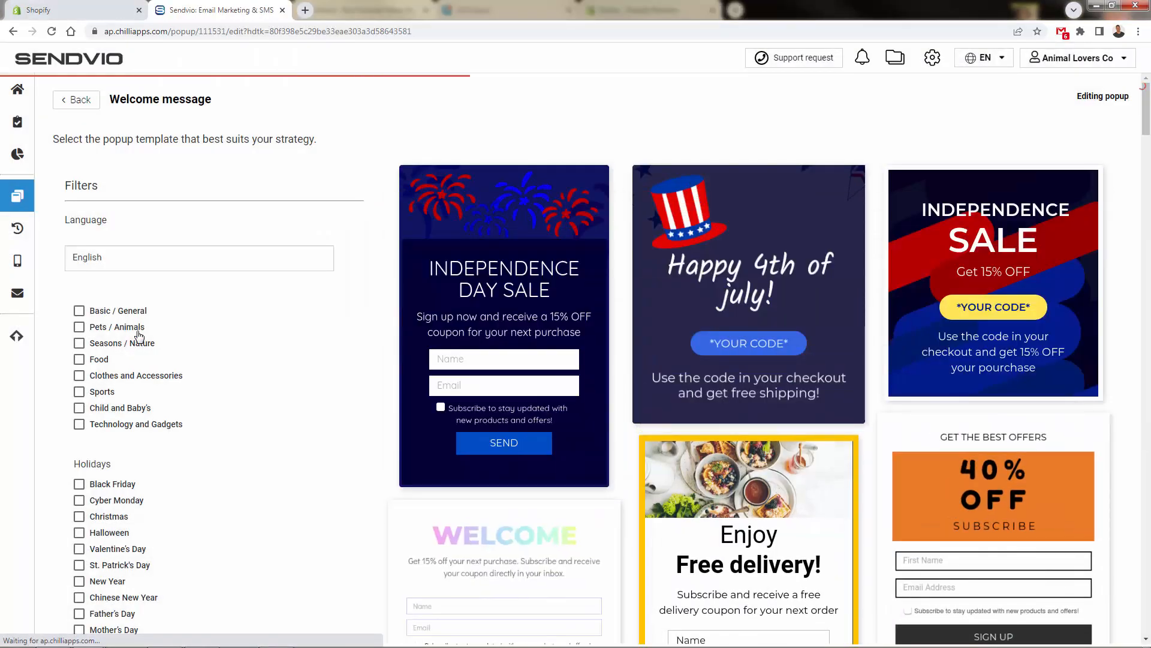
{"action": "scroll", "coordinate": [135, 456], "scroll_direction": "down", "scroll_amount": 1}
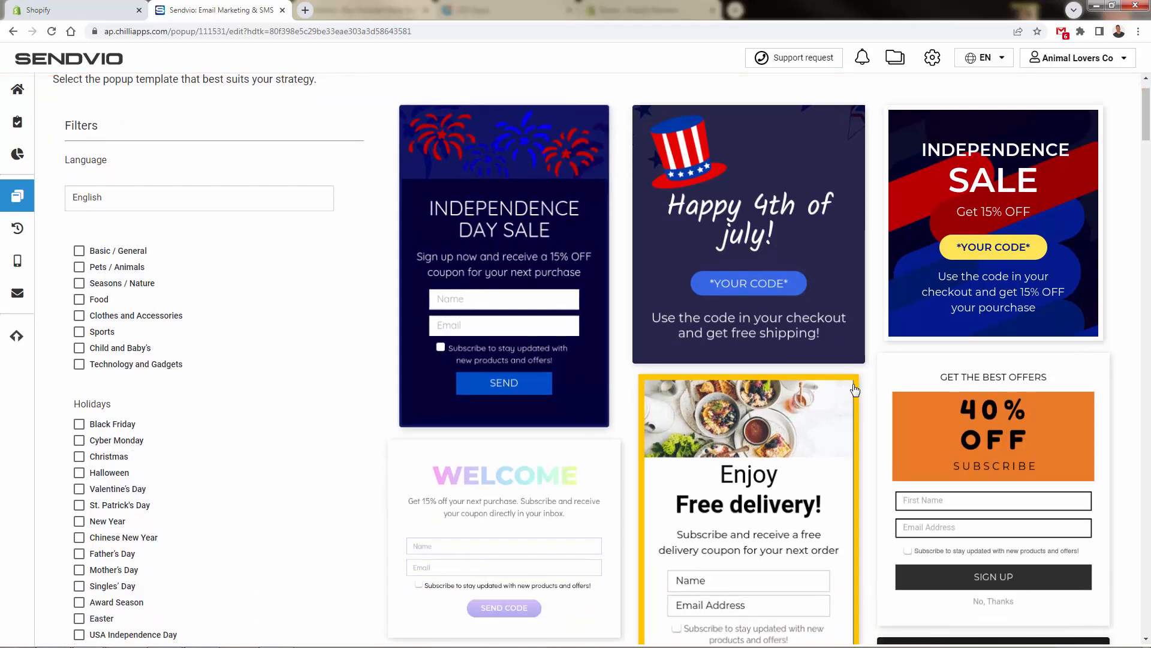
{"action": "scroll", "coordinate": [827, 366], "scroll_direction": "down", "scroll_amount": 5}
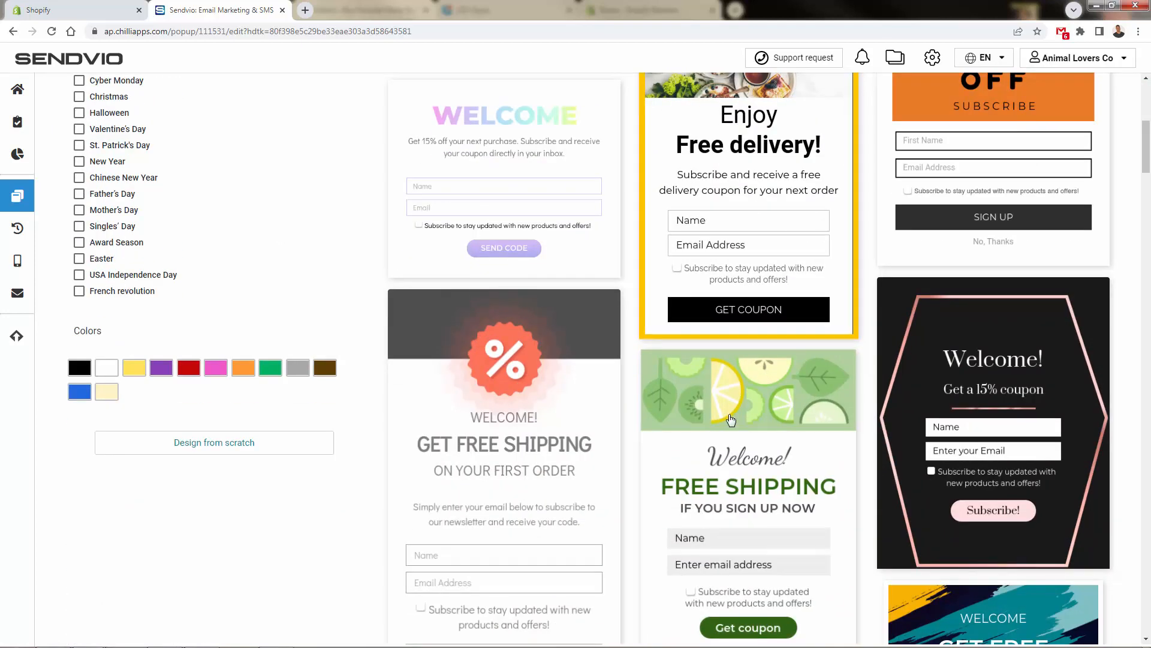
{"action": "scroll", "coordinate": [731, 420], "scroll_direction": "down", "scroll_amount": 13}
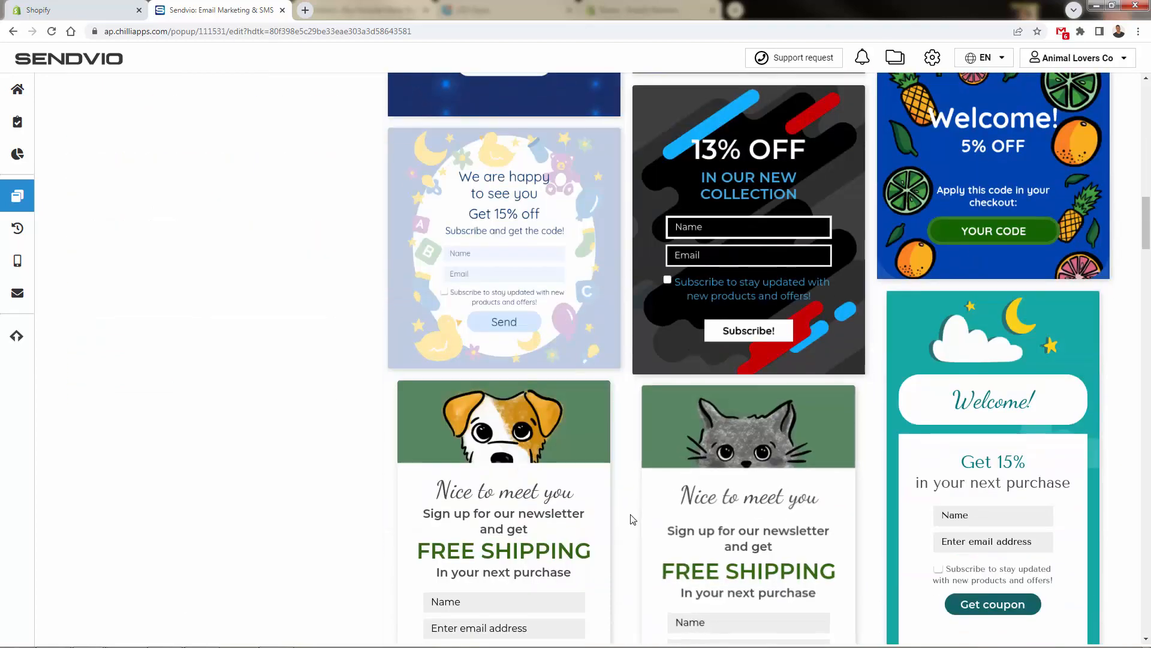
{"action": "scroll", "coordinate": [631, 521], "scroll_direction": "up", "scroll_amount": 6}
{"action": "scroll", "coordinate": [624, 504], "scroll_direction": "down", "scroll_amount": 10}
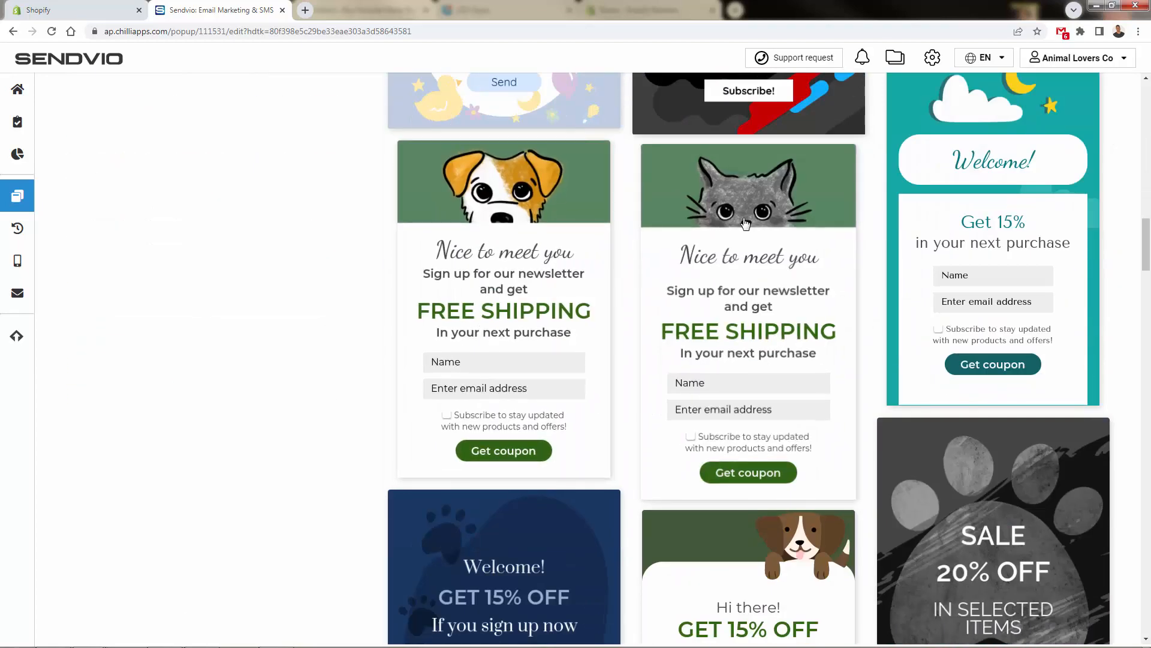
{"action": "left_click", "coordinate": [746, 228]}
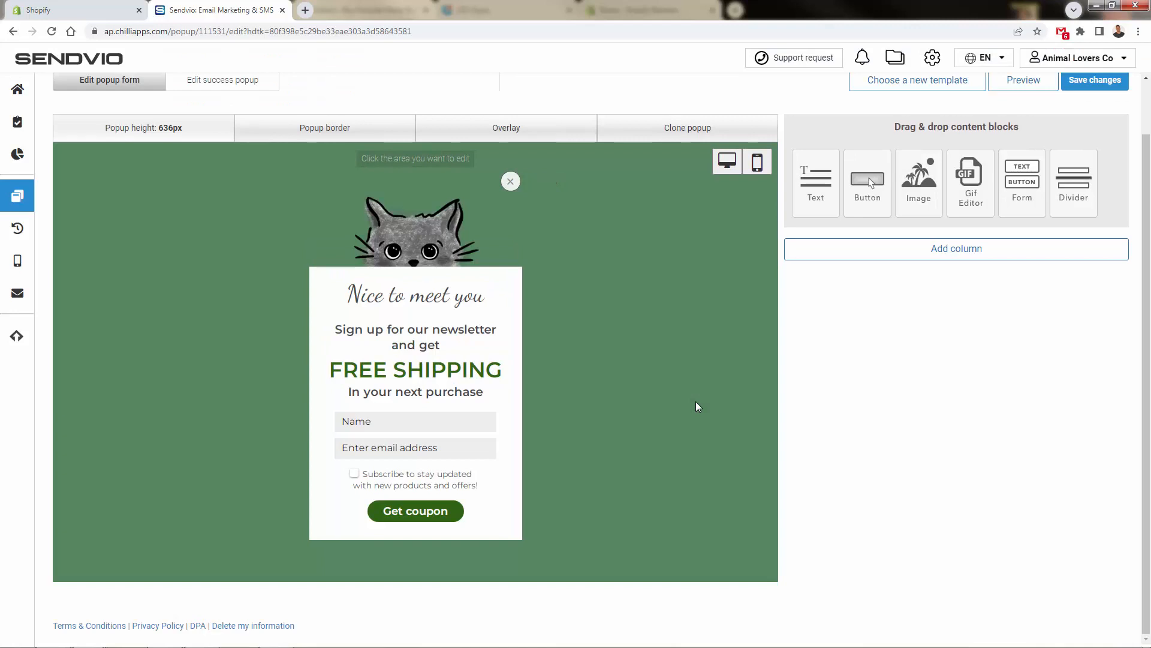
Step: Replace the newsletter line above FREE SHIPPING in the popup with "Sign Up now to receive"
{"action": "mouse_move", "coordinate": [491, 286]}
{"action": "left_click", "coordinate": [430, 335]}
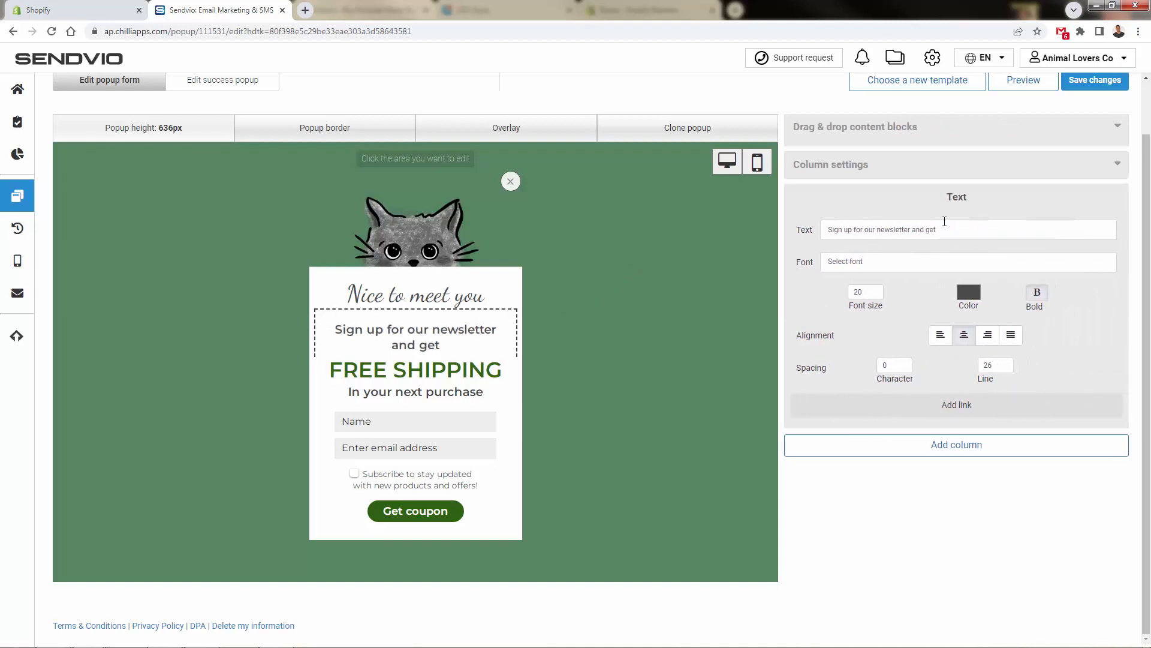
{"action": "double_click", "coordinate": [927, 231]}
{"action": "left_click", "coordinate": [935, 231]}
{"action": "triple_click", "coordinate": [879, 231]}
{"action": "type", "text": "S"}
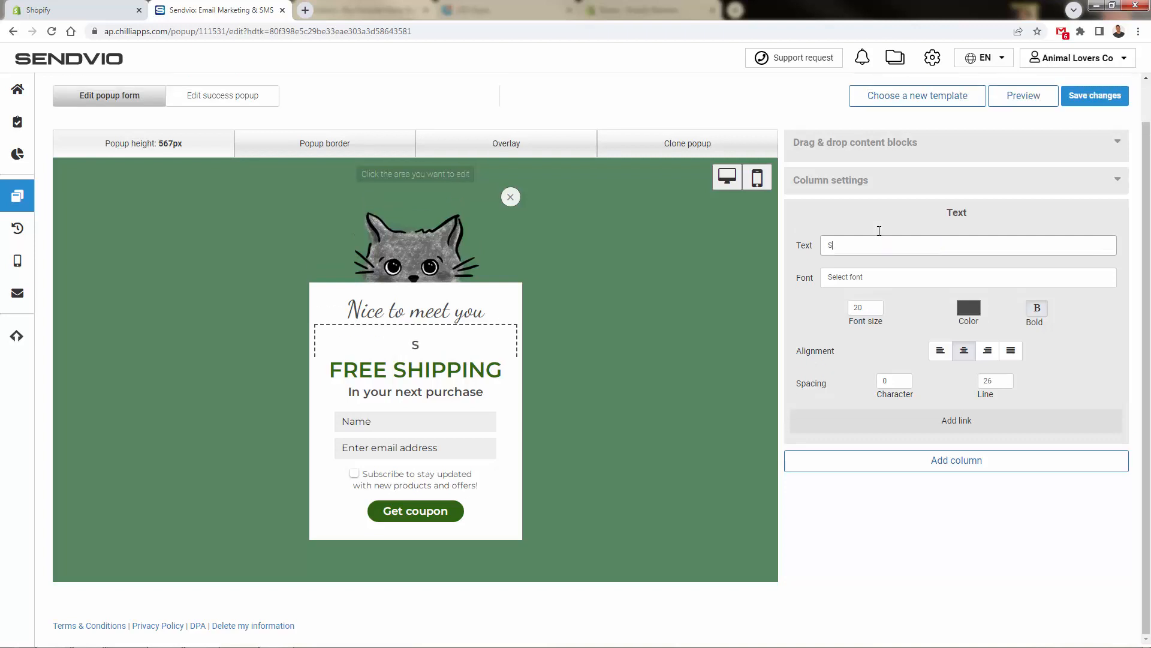
{"action": "type", "text": "ign Up now to receive"}
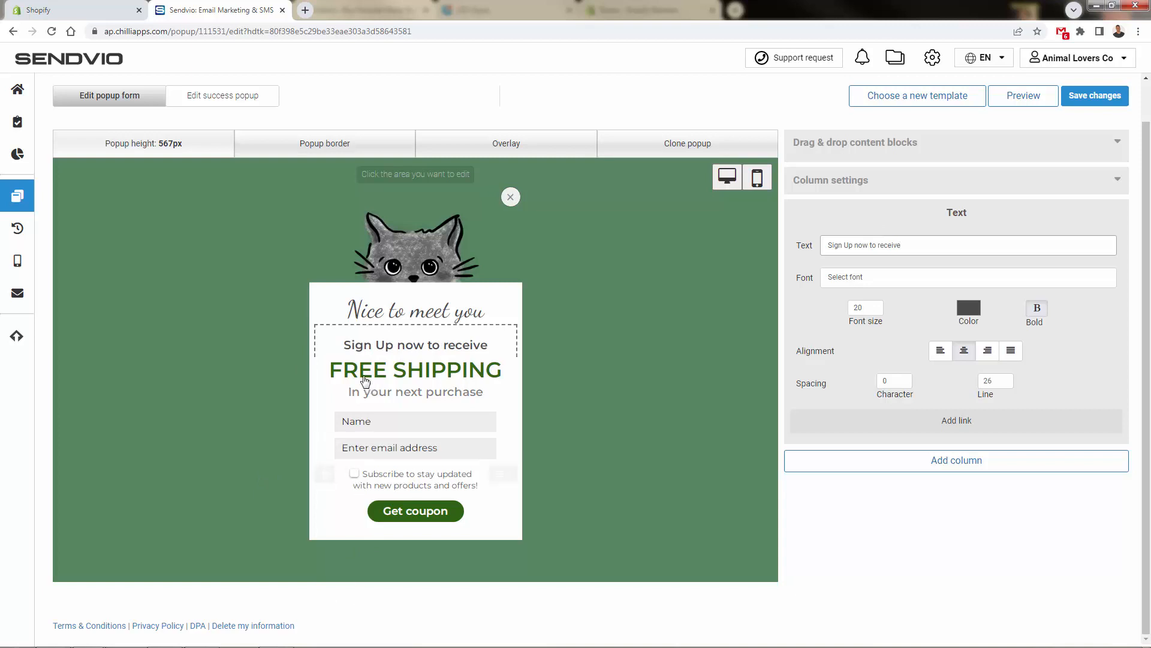
{"action": "left_click", "coordinate": [591, 338]}
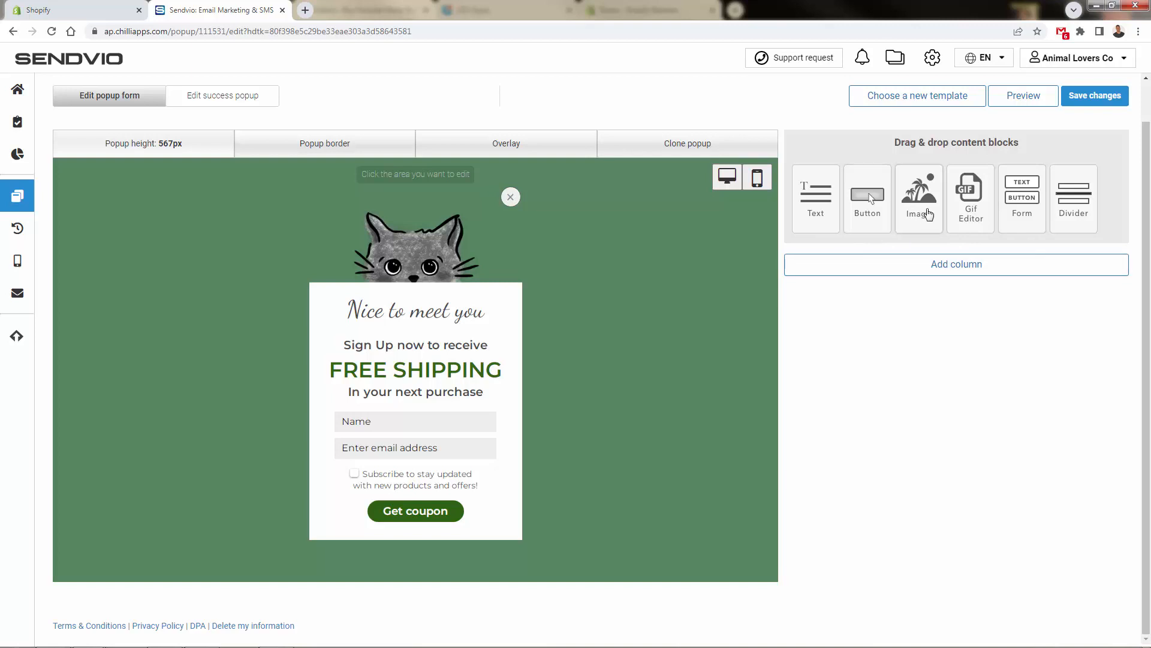
Step: Add a text block below the "Nice to meet you" heading that reads "Edit as we see fit"
{"action": "left_click_drag", "start_coordinate": [822, 224], "coordinate": [416, 384]}
{"action": "left_click", "coordinate": [413, 335]}
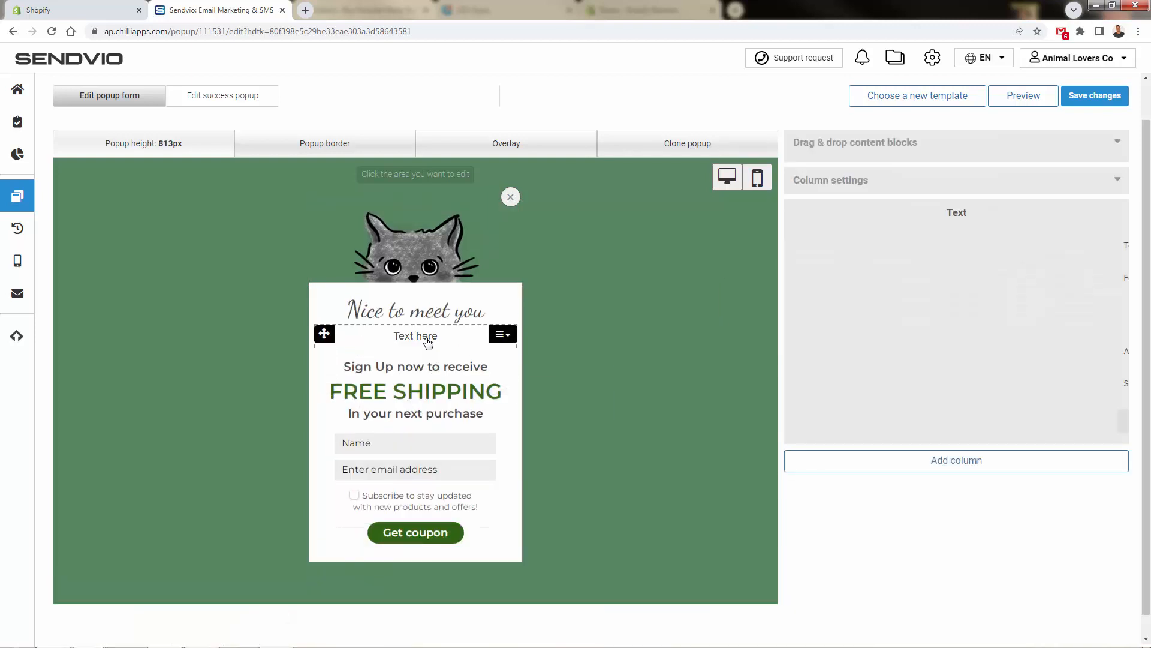
{"action": "triple_click", "coordinate": [950, 251]}
{"action": "type", "text": "Ed"}
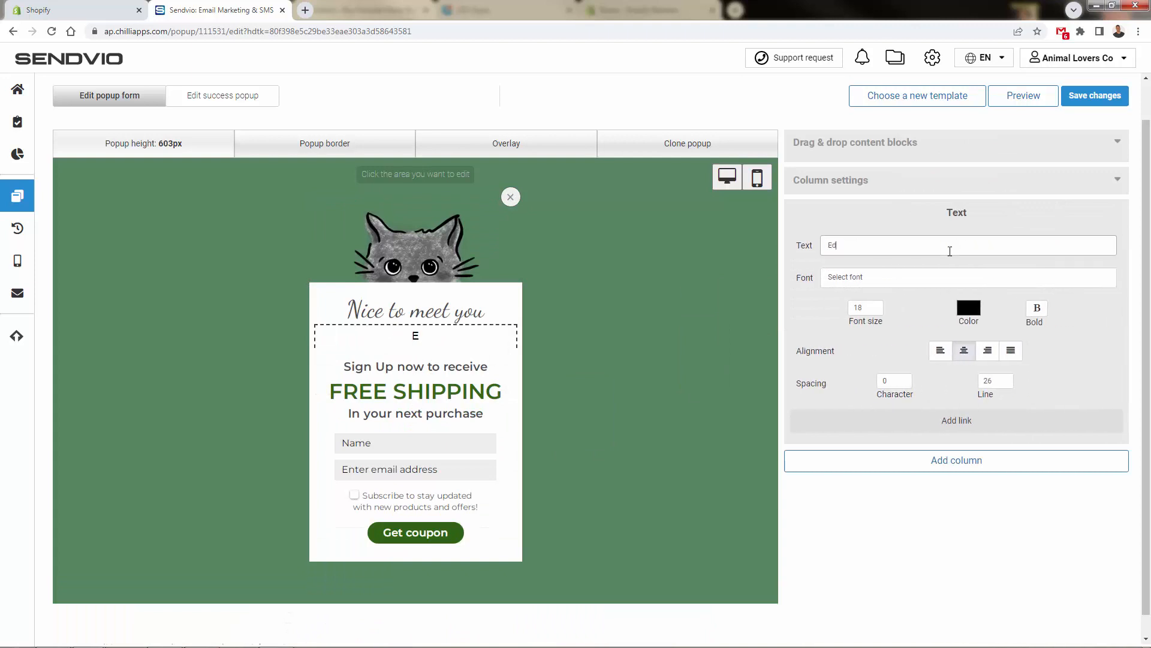
{"action": "type", "text": "it as we see fit"}
Step: Preview the popup form on mobile and on desktop, closing each preview
{"action": "left_click", "coordinate": [757, 197]}
{"action": "left_click", "coordinate": [757, 178]}
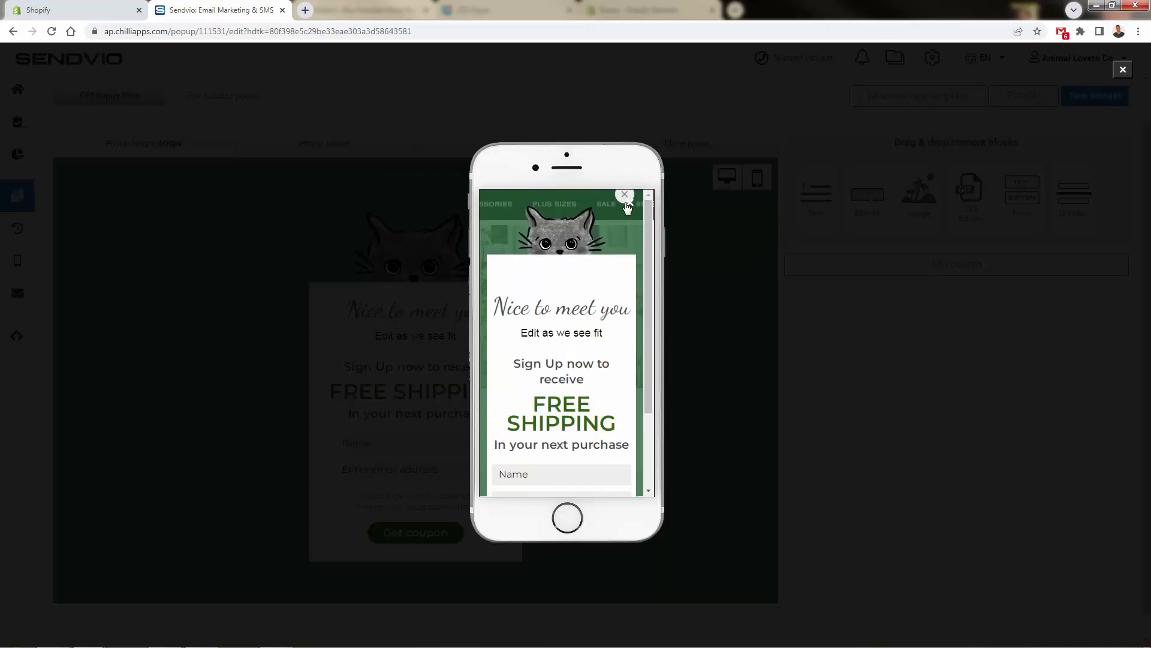
{"action": "left_click", "coordinate": [1120, 69]}
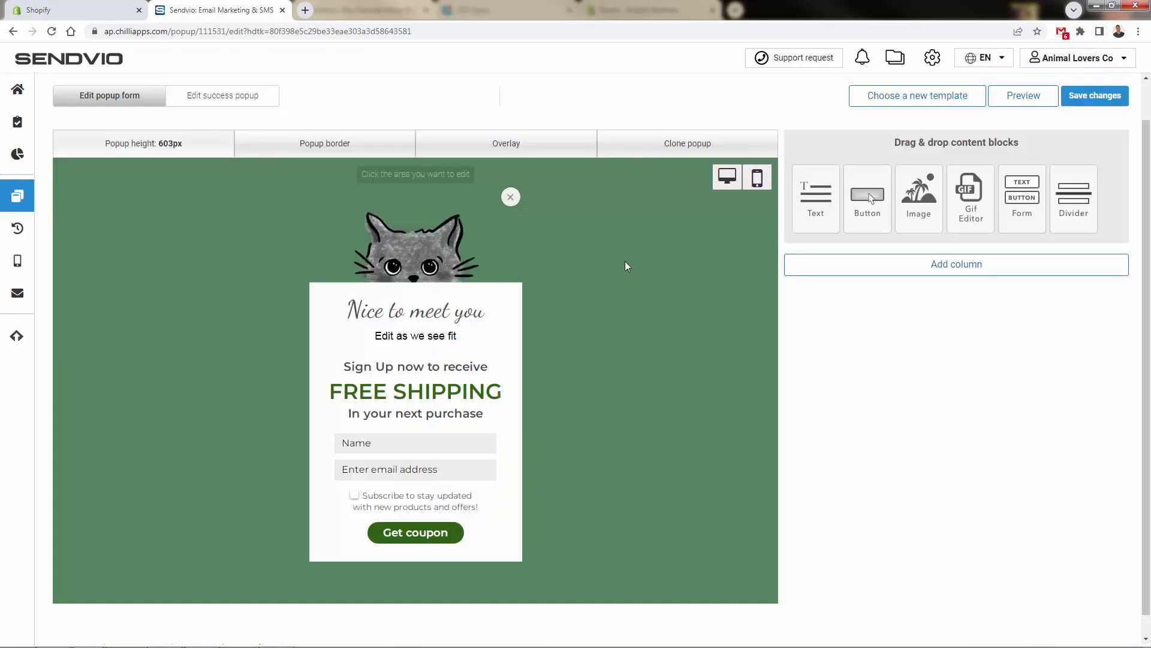
{"action": "scroll", "coordinate": [482, 249], "scroll_direction": "up", "scroll_amount": 1}
{"action": "left_click", "coordinate": [738, 224]}
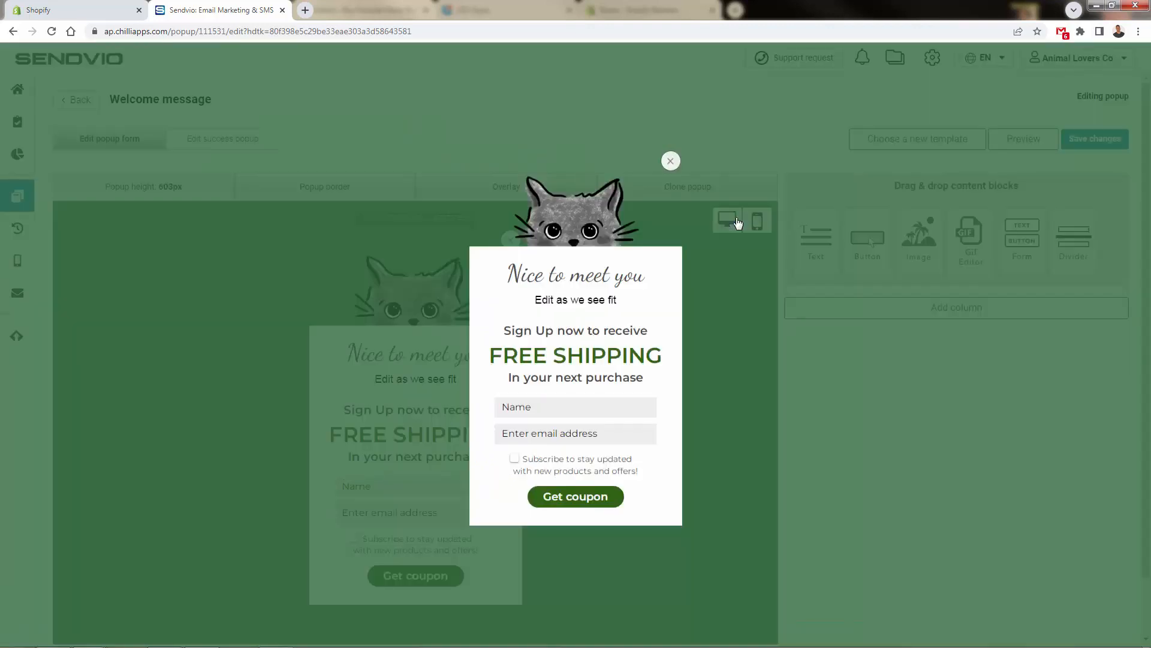
{"action": "left_click", "coordinate": [671, 161]}
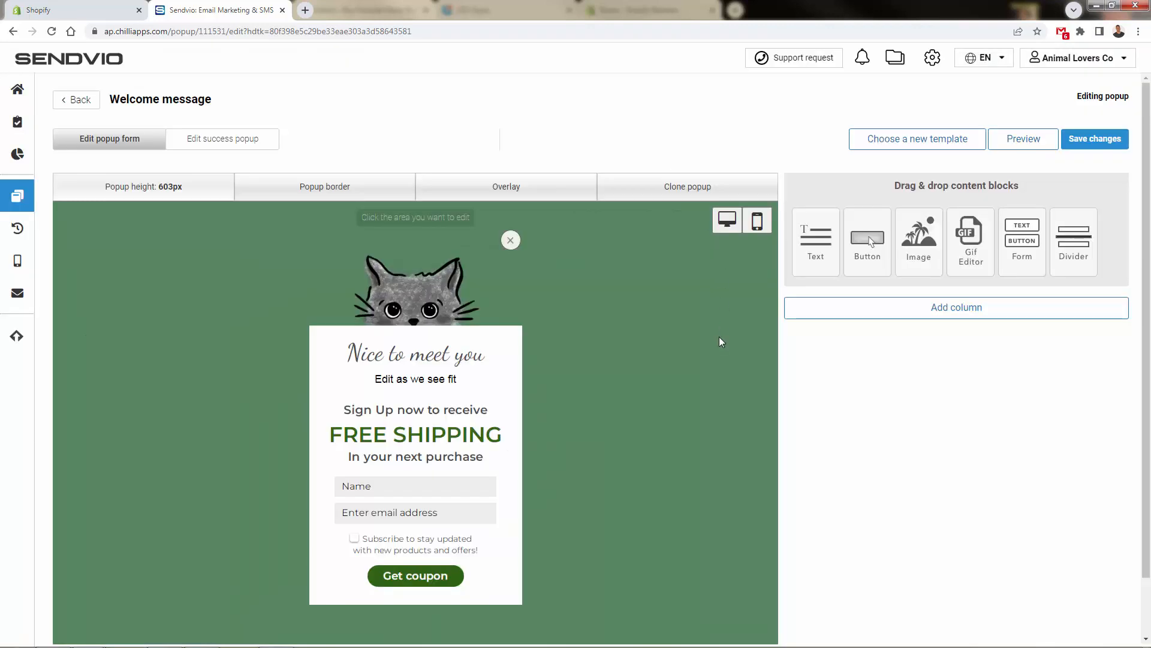
Step: View the success popup's thank-you design and return to the popup form
{"action": "scroll", "coordinate": [922, 457], "scroll_direction": "down", "scroll_amount": 1}
{"action": "scroll", "coordinate": [924, 460], "scroll_direction": "up", "scroll_amount": 1}
{"action": "left_click", "coordinate": [255, 140]}
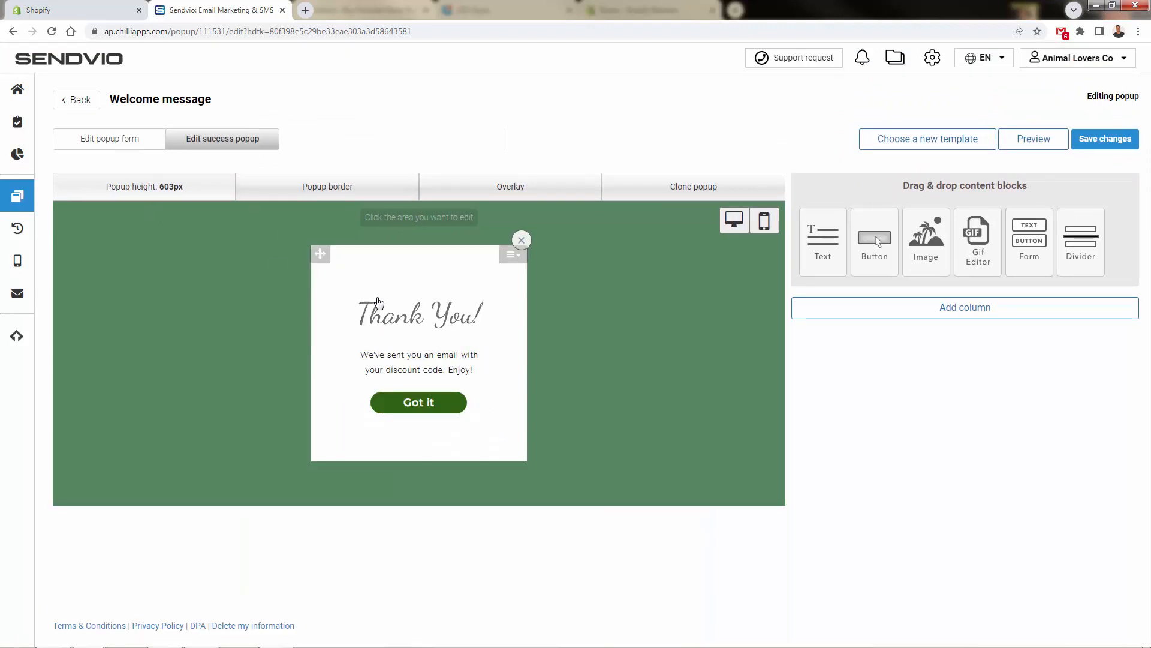
{"action": "left_click", "coordinate": [103, 137]}
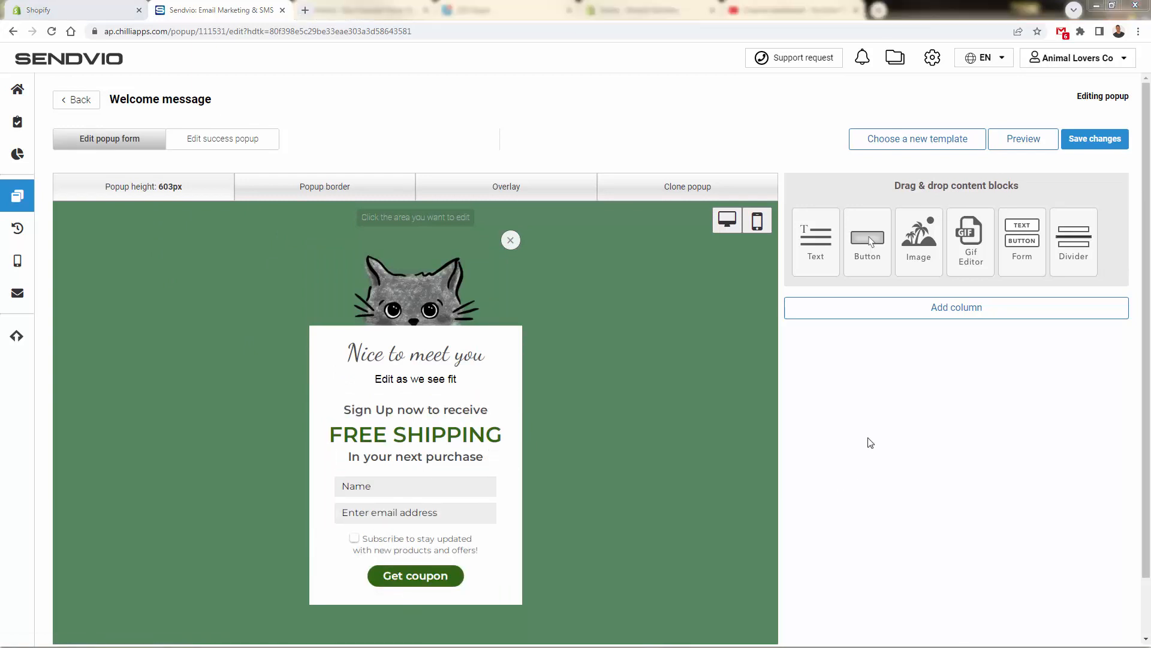
Step: Save the popup changes and return to the Welcome message setup
{"action": "left_click", "coordinate": [1073, 139]}
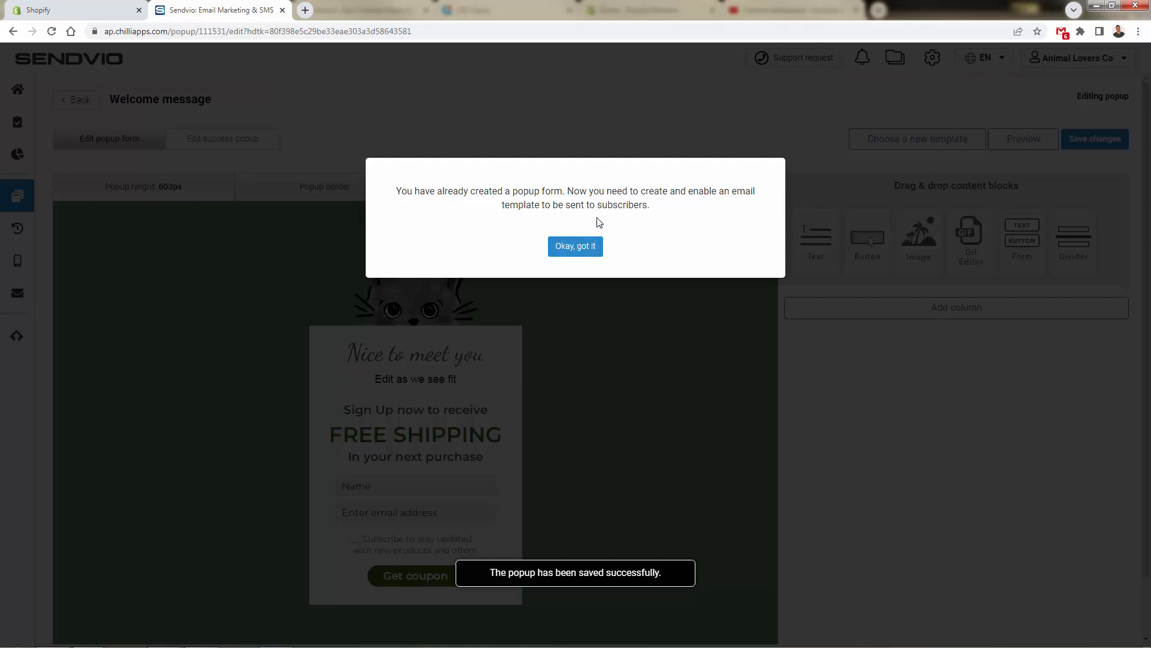
{"action": "left_click", "coordinate": [576, 247]}
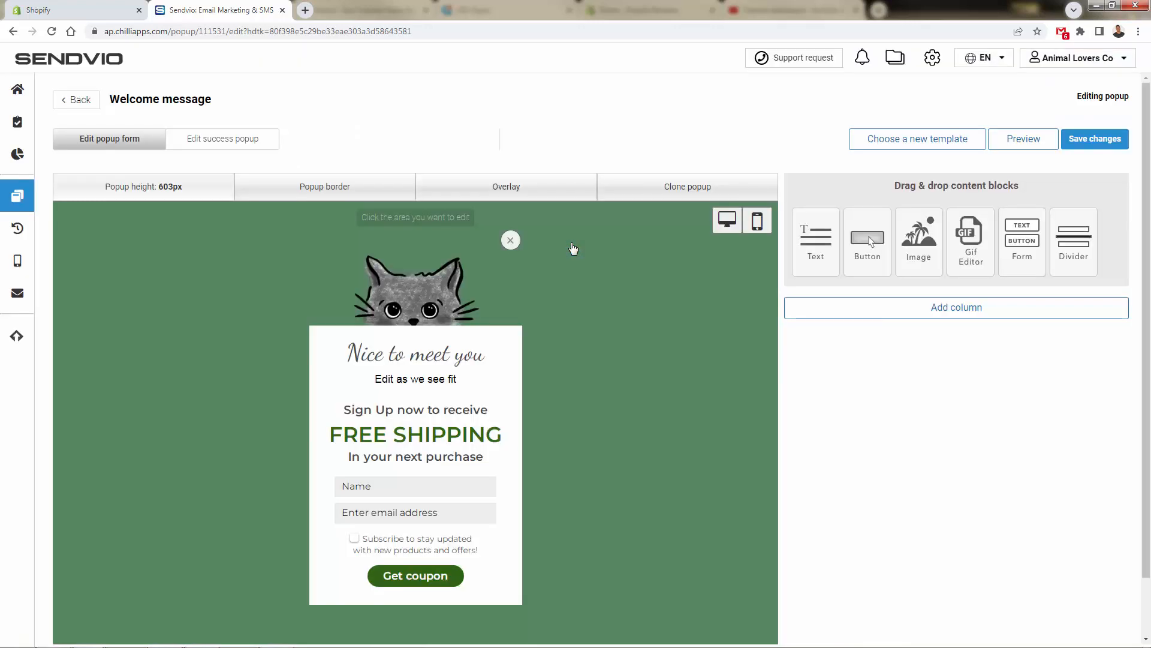
{"action": "left_click", "coordinate": [77, 100]}
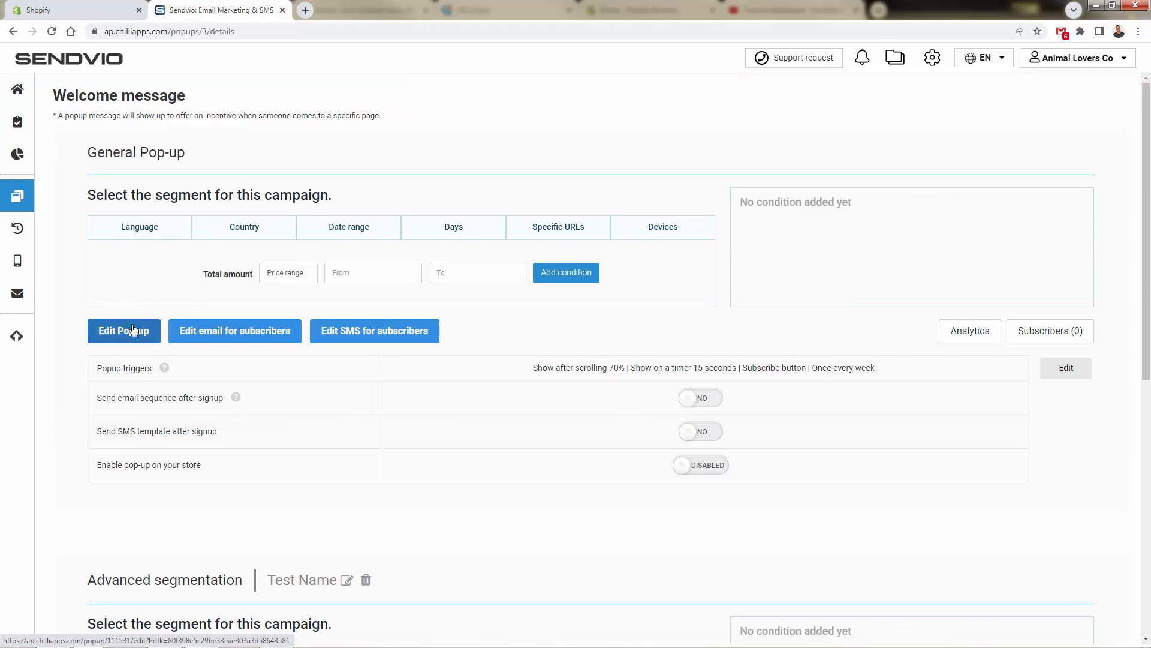
Step: Open the subscriber email editor and select the black-header "Welcome {{client_name}}" template with the Start Shopping button for the first email
{"action": "left_click", "coordinate": [249, 339]}
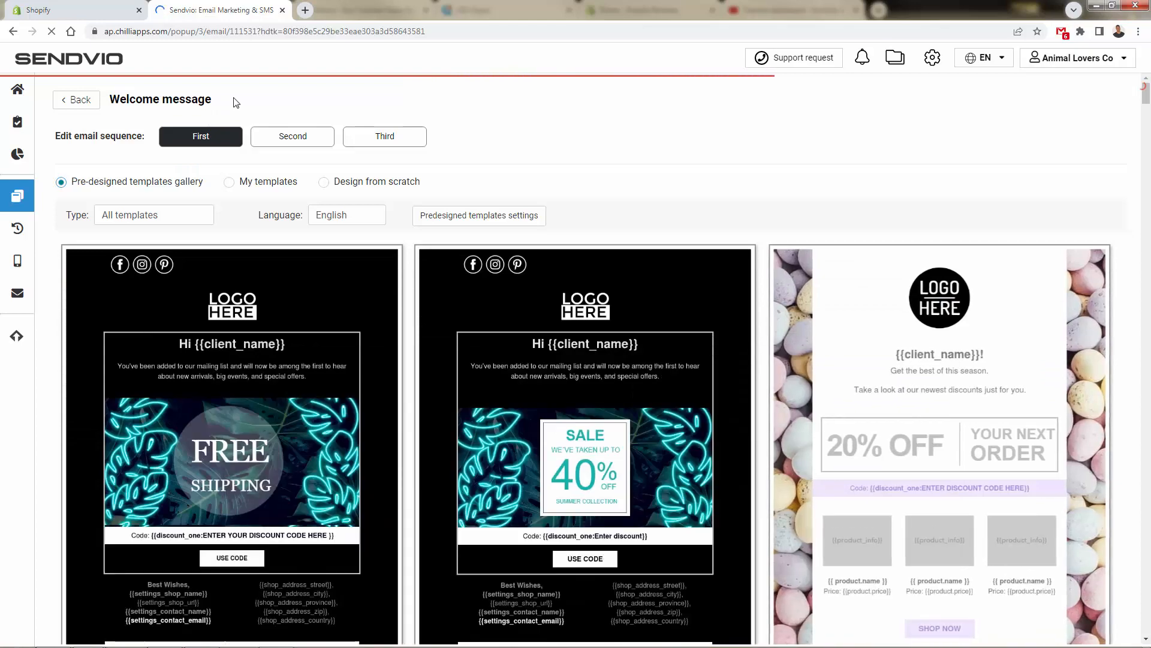
{"action": "mouse_move", "coordinate": [267, 252]}
{"action": "scroll", "coordinate": [267, 252], "scroll_direction": "down", "scroll_amount": 3}
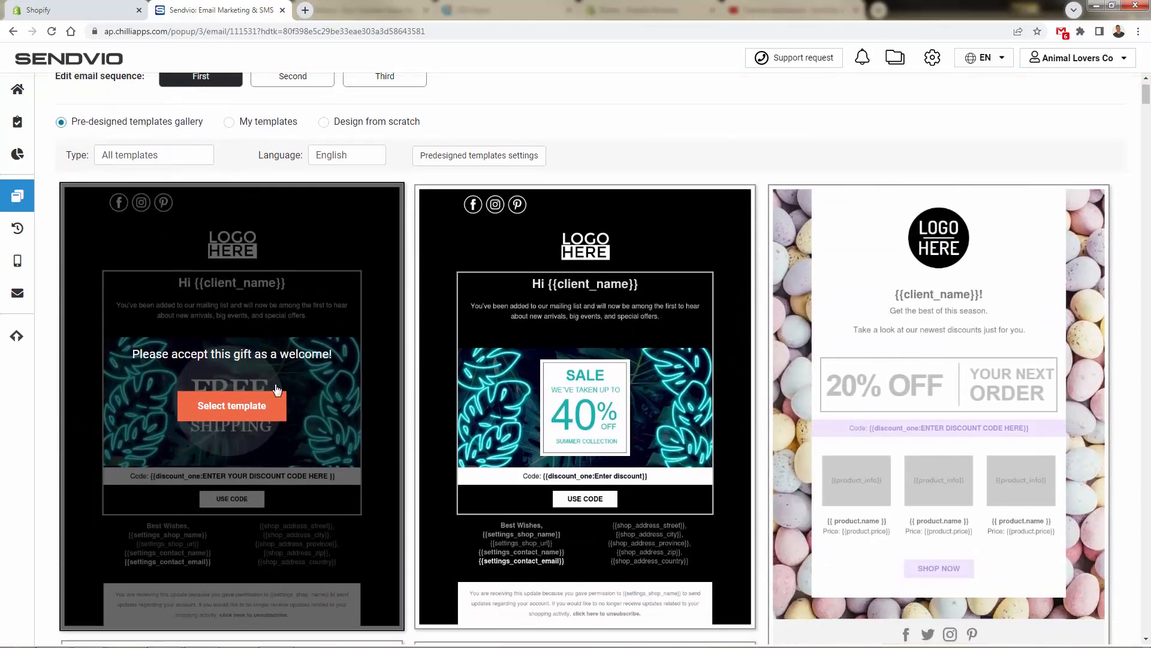
{"action": "scroll", "coordinate": [271, 412], "scroll_direction": "down", "scroll_amount": 20}
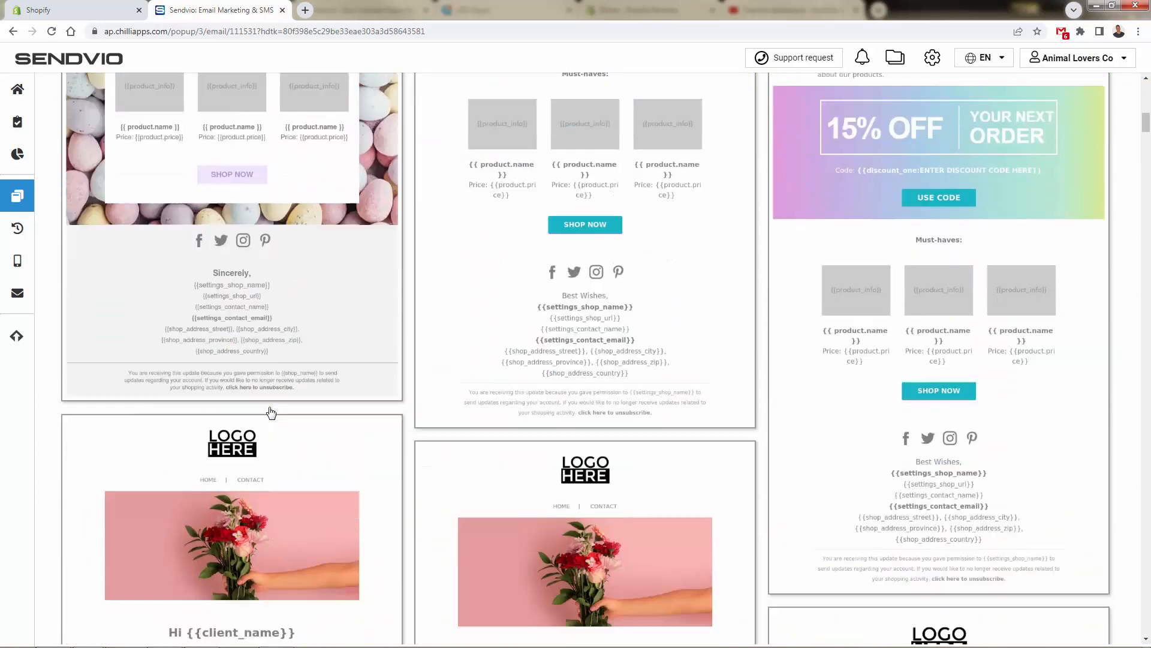
{"action": "scroll", "coordinate": [271, 412], "scroll_direction": "down", "scroll_amount": 20}
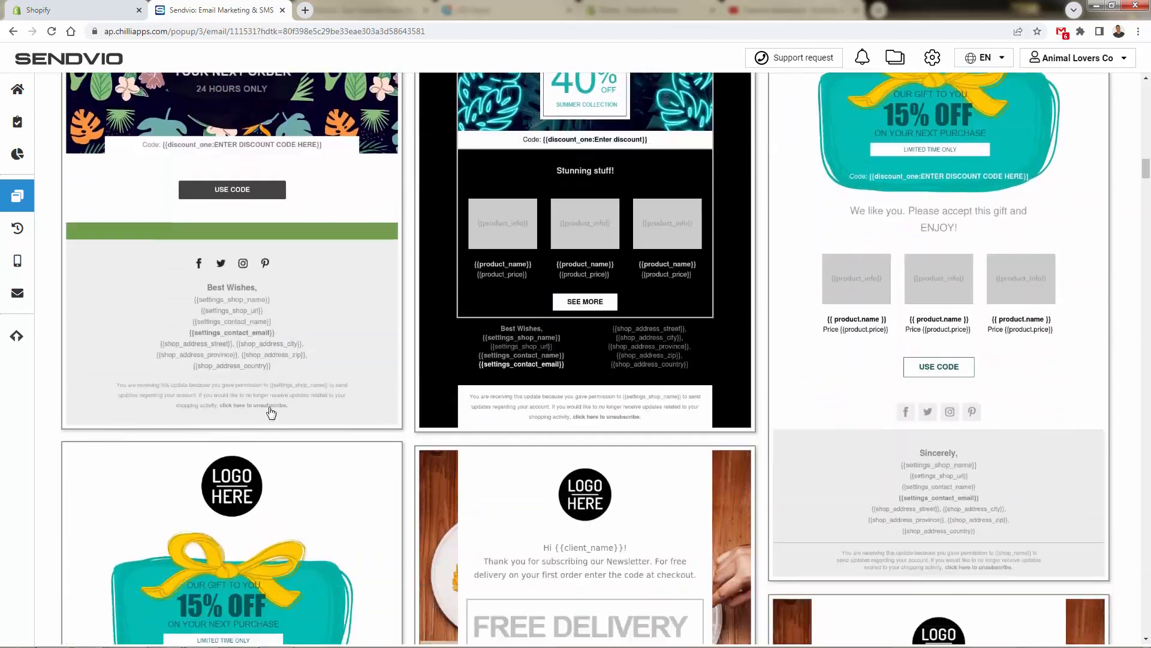
{"action": "scroll", "coordinate": [271, 413], "scroll_direction": "down", "scroll_amount": 15}
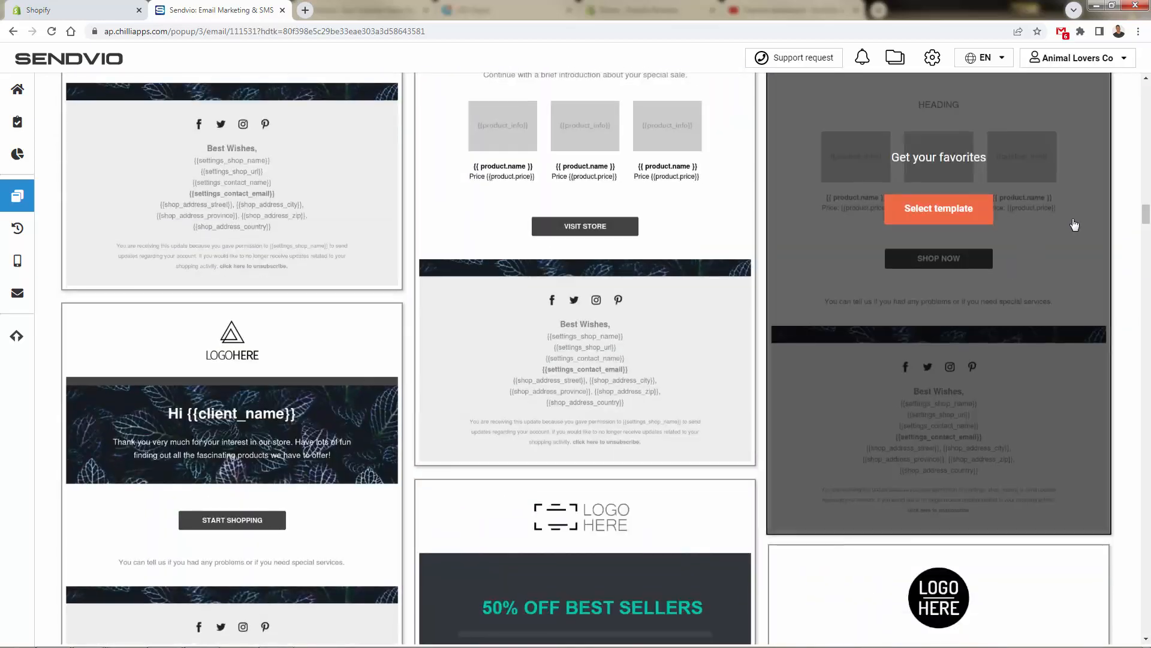
{"action": "left_click_drag", "start_coordinate": [1146, 216], "coordinate": [1148, 382]}
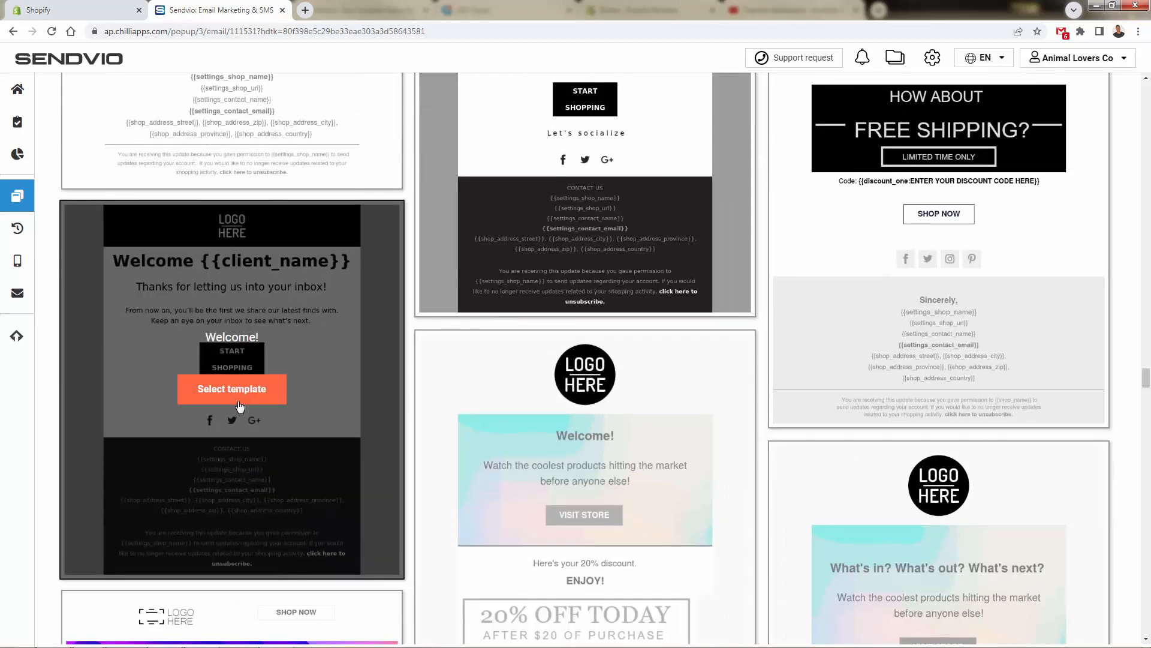
{"action": "left_click", "coordinate": [232, 391]}
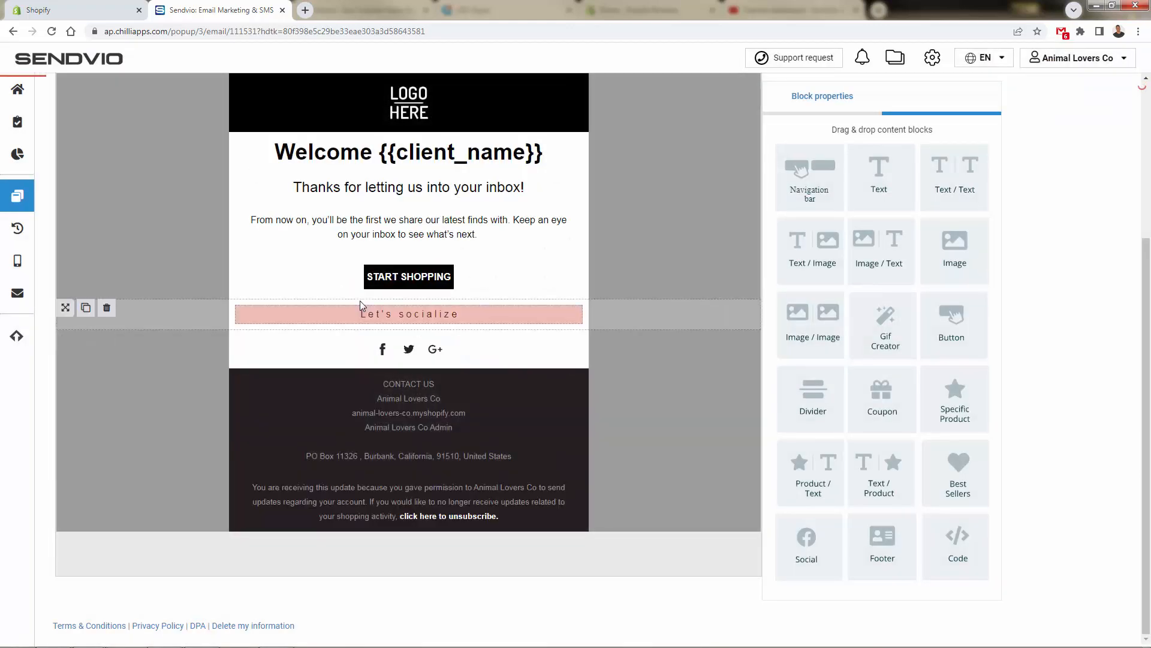
Step: Save the first email template with its social media icons removed and enable it to be sent
{"action": "scroll", "coordinate": [360, 305], "scroll_direction": "up", "scroll_amount": 2}
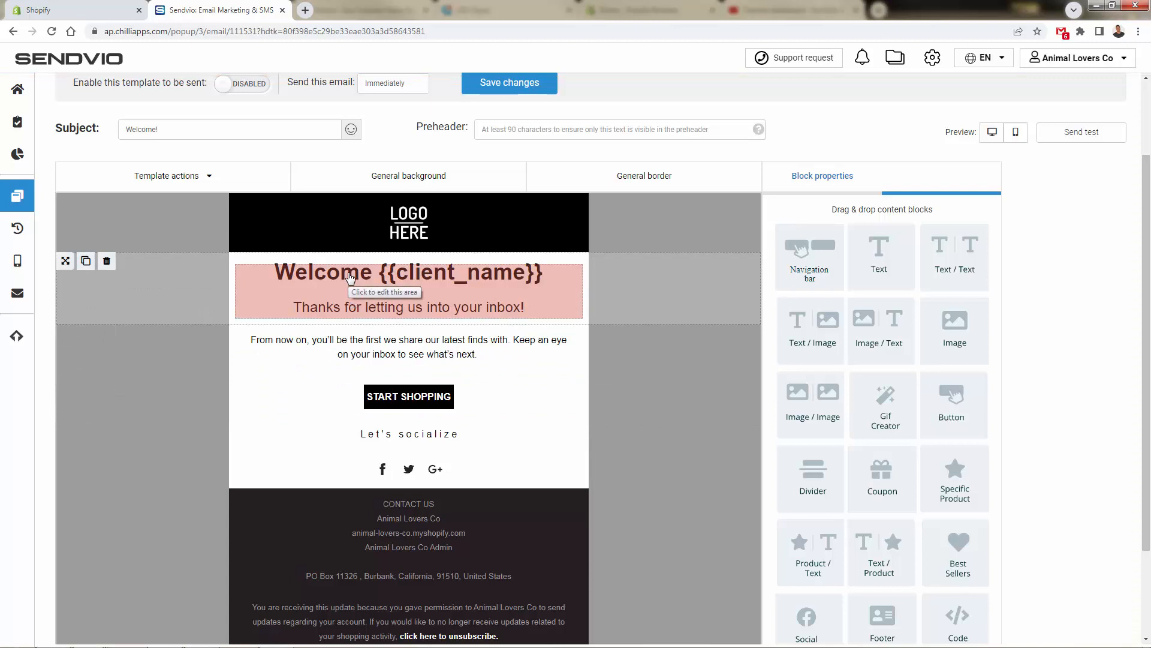
{"action": "scroll", "coordinate": [351, 275], "scroll_direction": "up", "scroll_amount": 2}
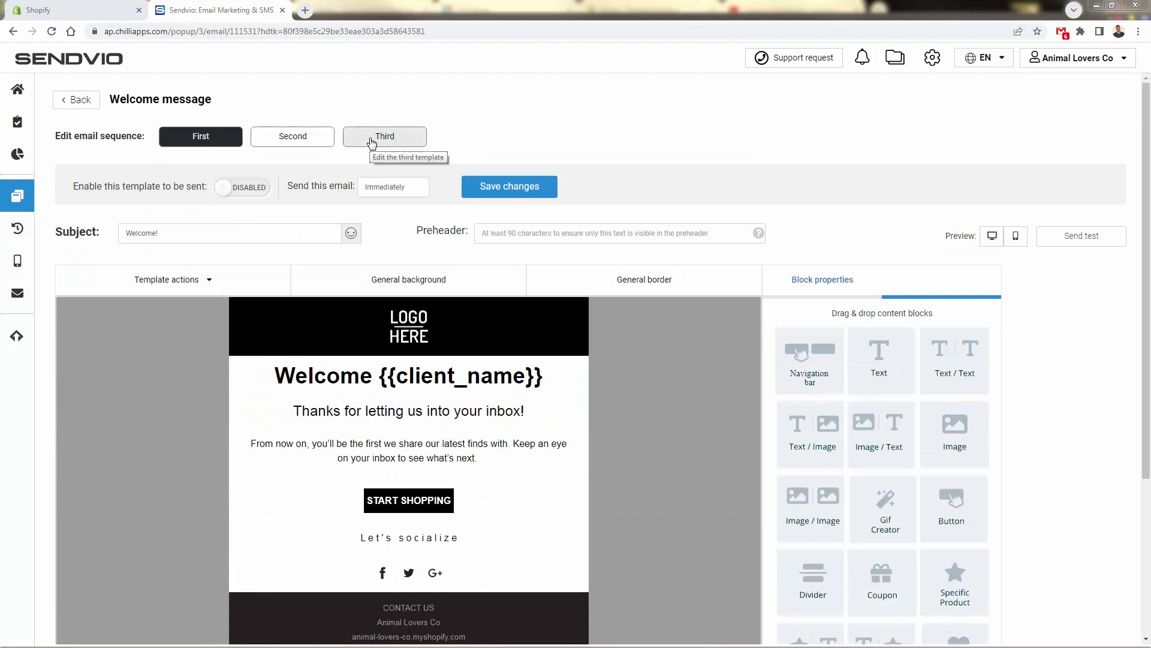
{"action": "left_click", "coordinate": [251, 189]}
{"action": "left_click", "coordinate": [575, 232]}
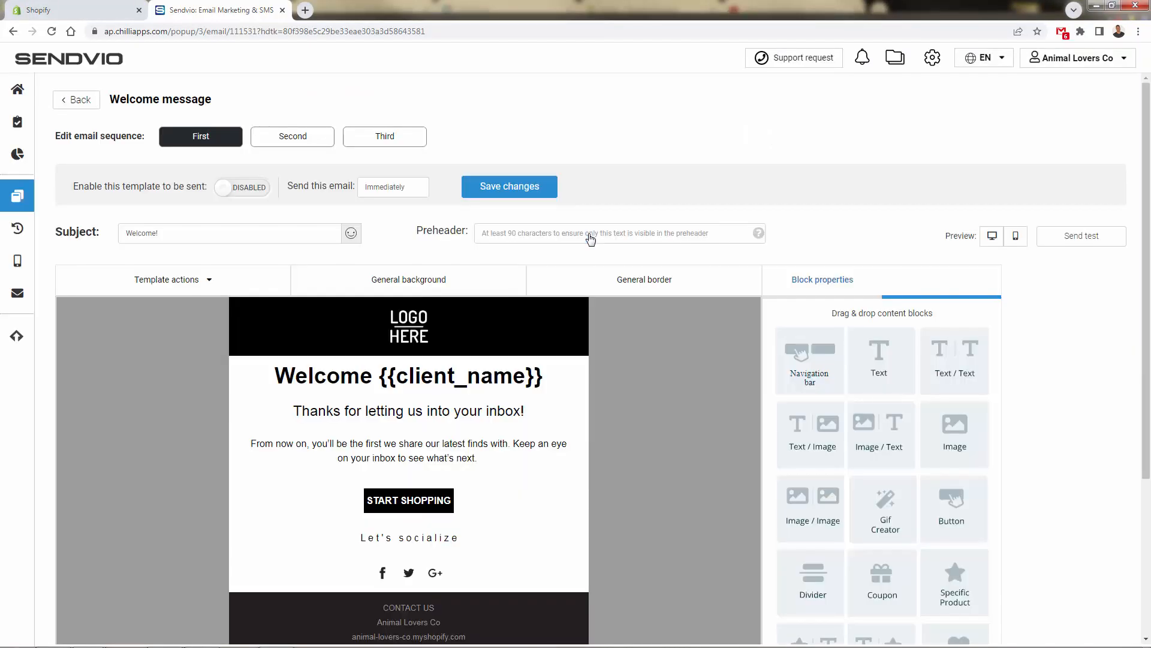
{"action": "left_click", "coordinate": [528, 187]}
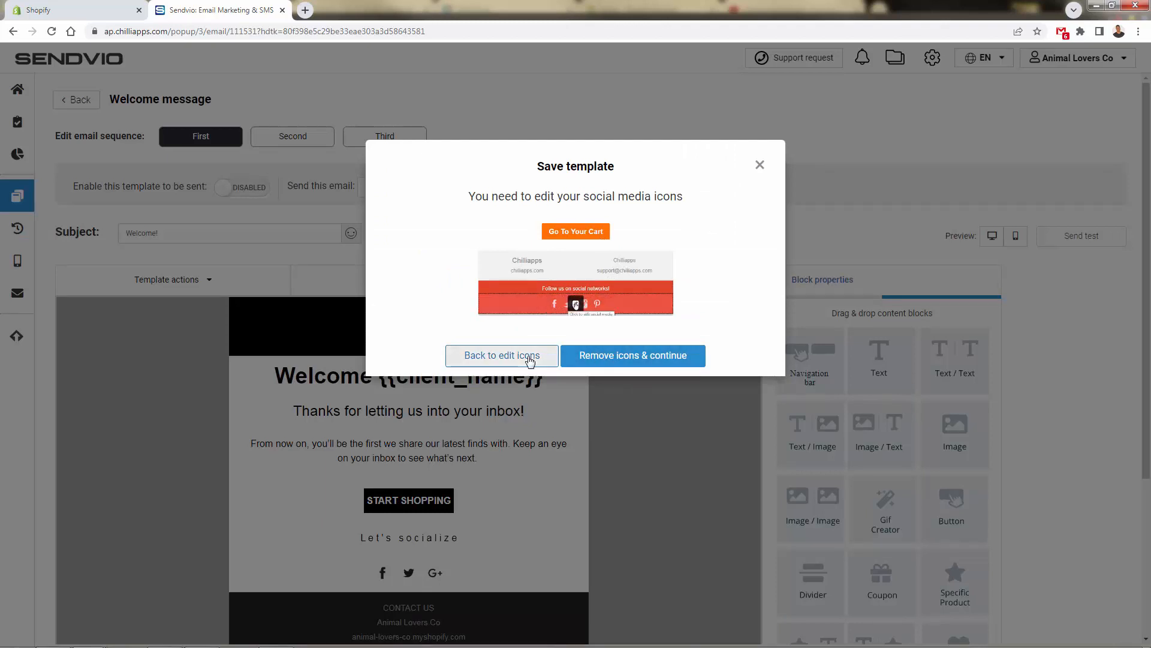
{"action": "left_click", "coordinate": [598, 360]}
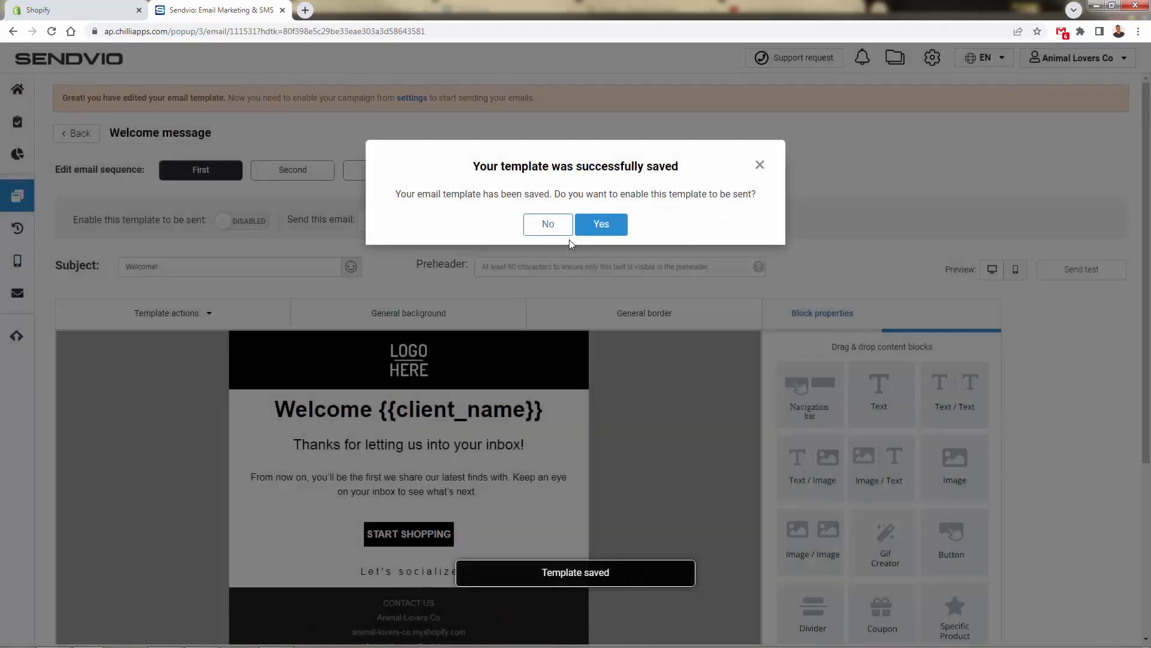
{"action": "left_click", "coordinate": [600, 224]}
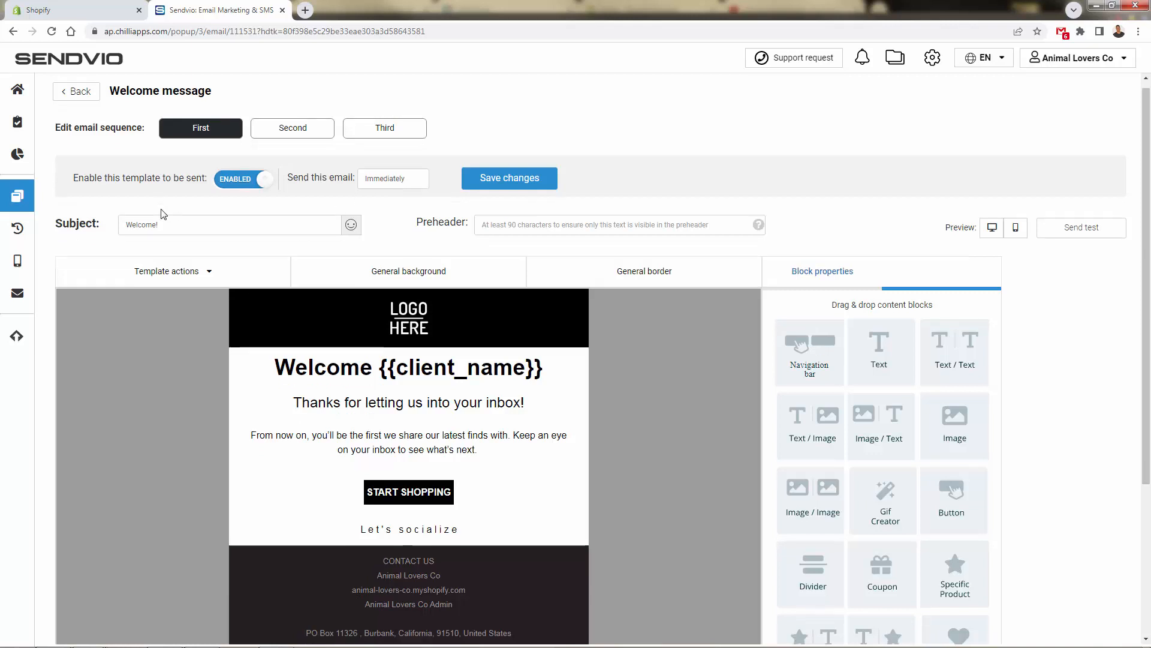
{"action": "scroll", "coordinate": [160, 214], "scroll_direction": "down", "scroll_amount": 1}
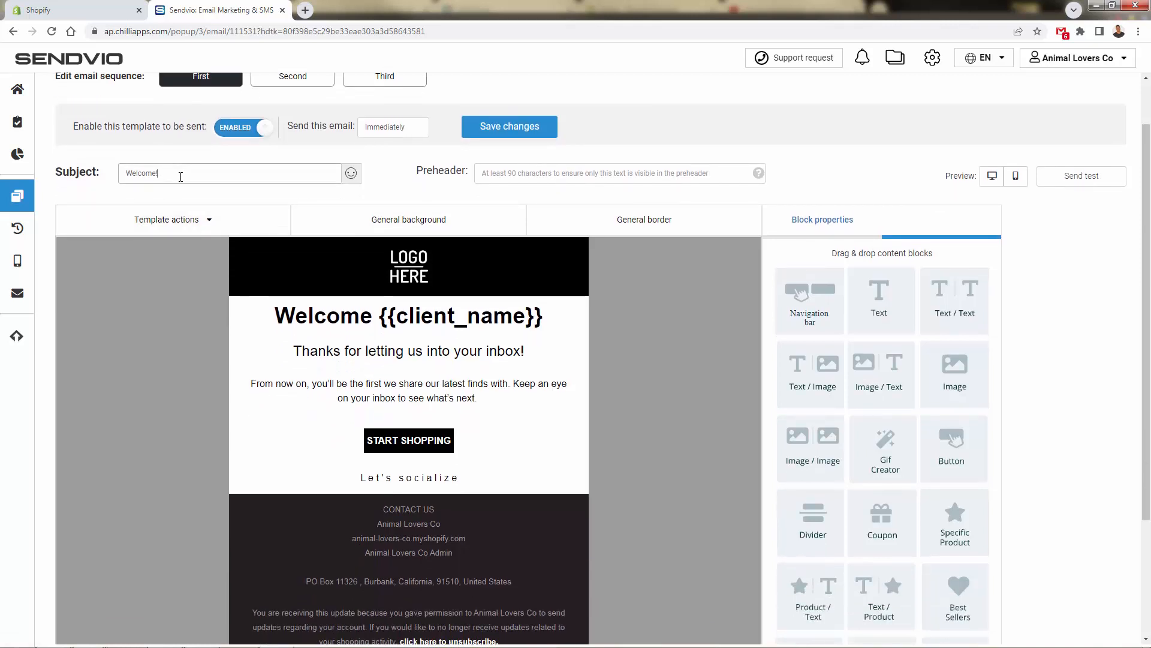
Step: Set the first email's subject to "Welcome! Thanks For Joining" and its preheader to "Your exclusive discount is inside..."
{"action": "type", "text": "! Thanks For Joining"}
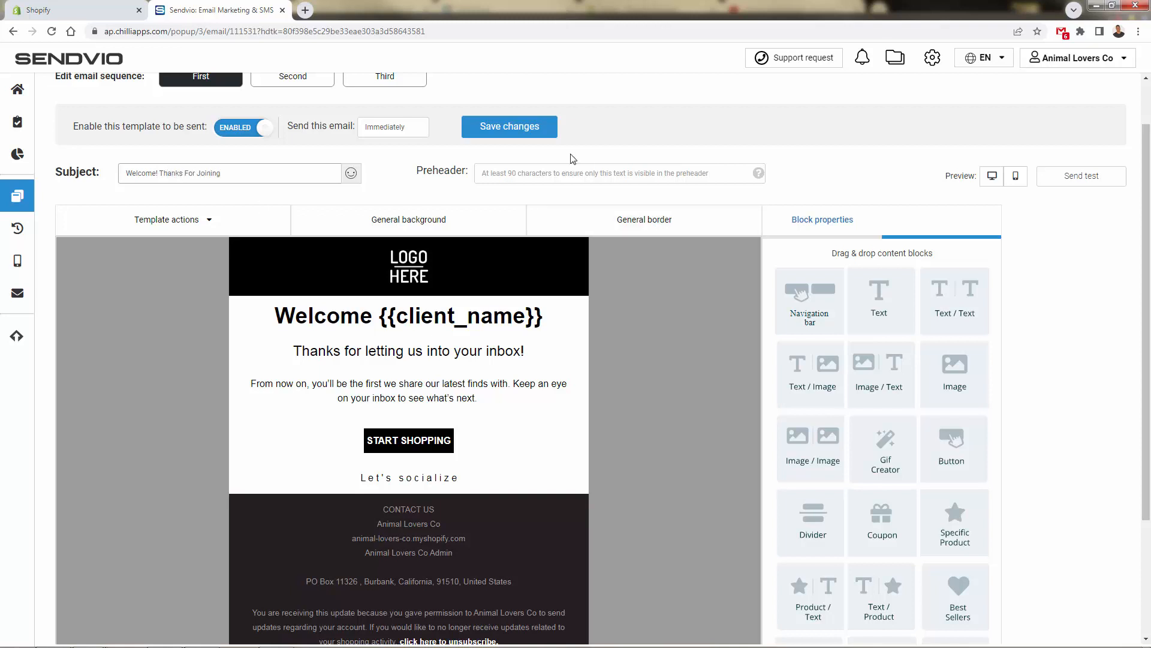
{"action": "left_click", "coordinate": [570, 178]}
{"action": "type", "text": "Your exclusive discount is inside..."}
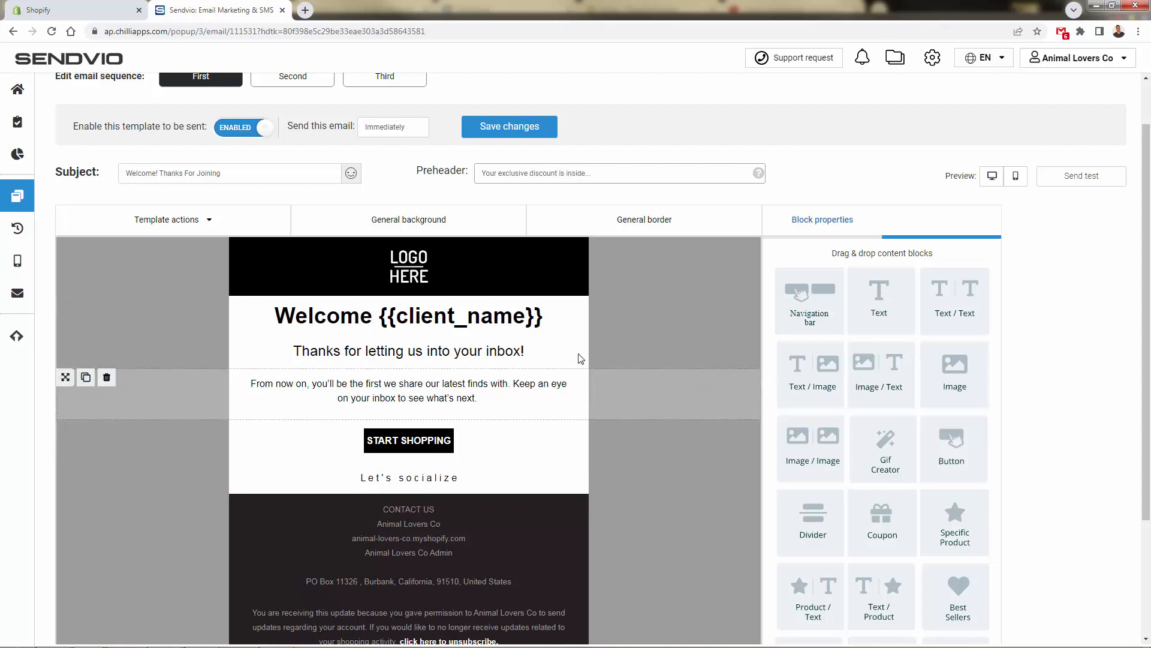
Step: View the editing options of the Start Shopping button and the logo image without changing them
{"action": "left_click", "coordinate": [550, 448]}
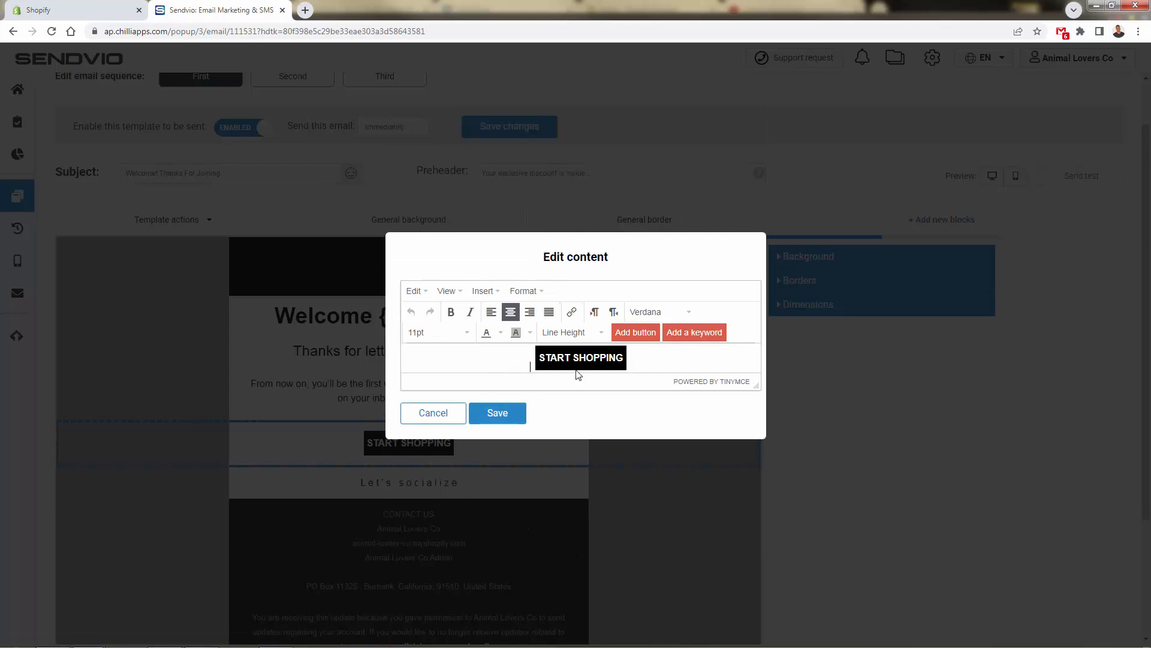
{"action": "left_click", "coordinate": [513, 413]}
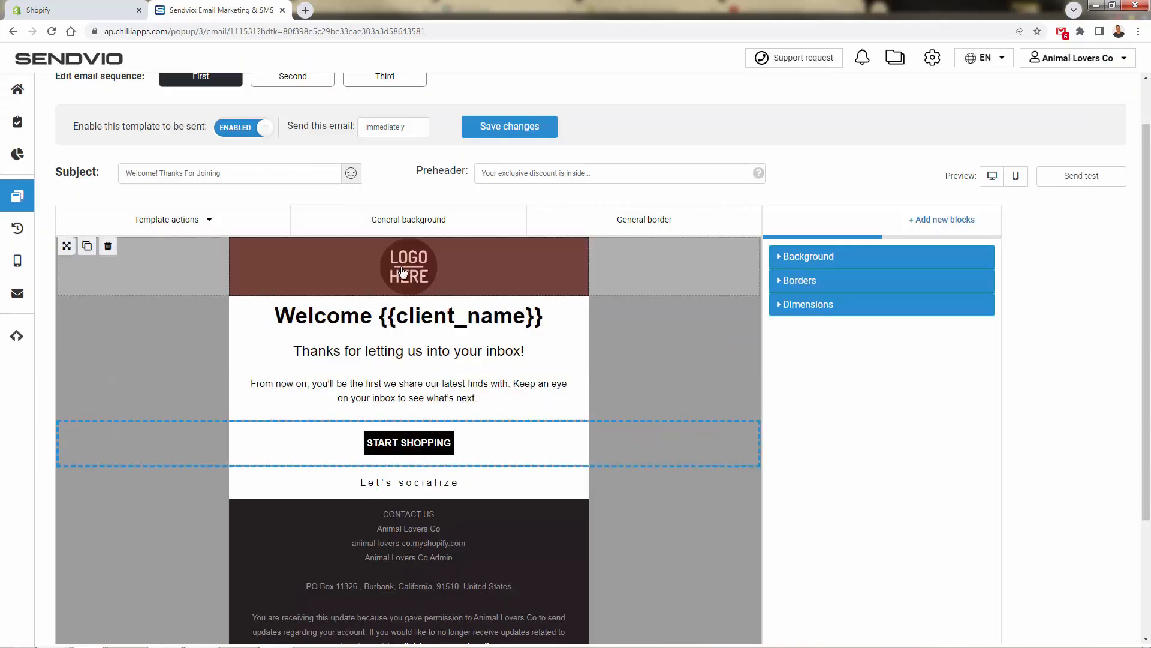
{"action": "left_click", "coordinate": [401, 270]}
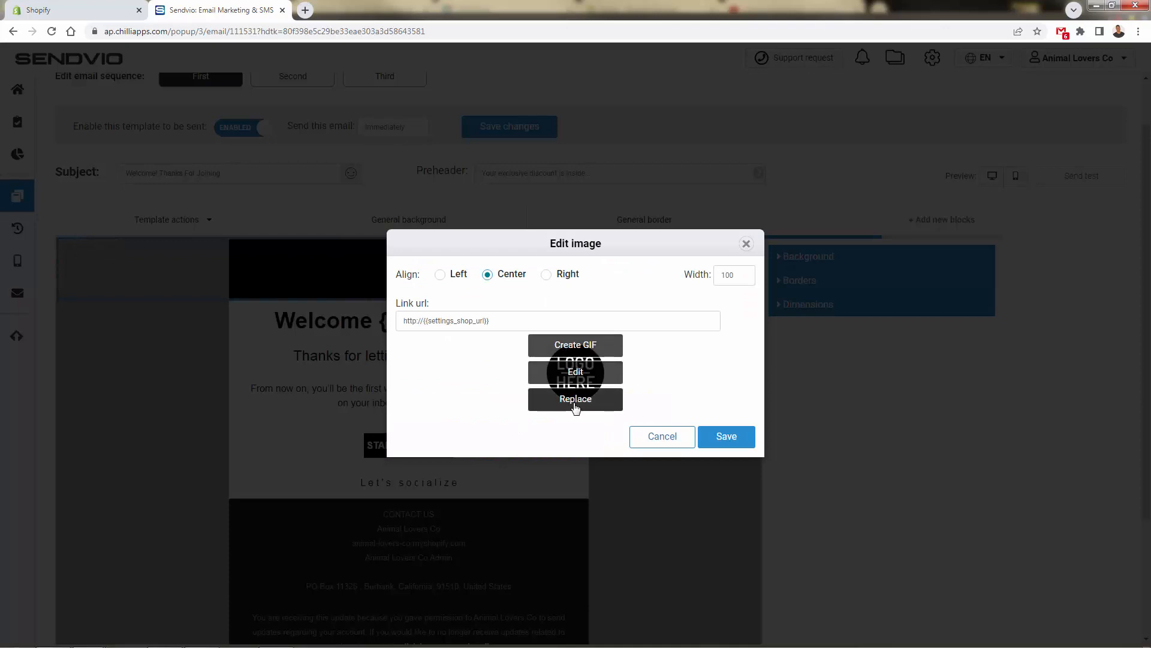
{"action": "left_click", "coordinate": [676, 437]}
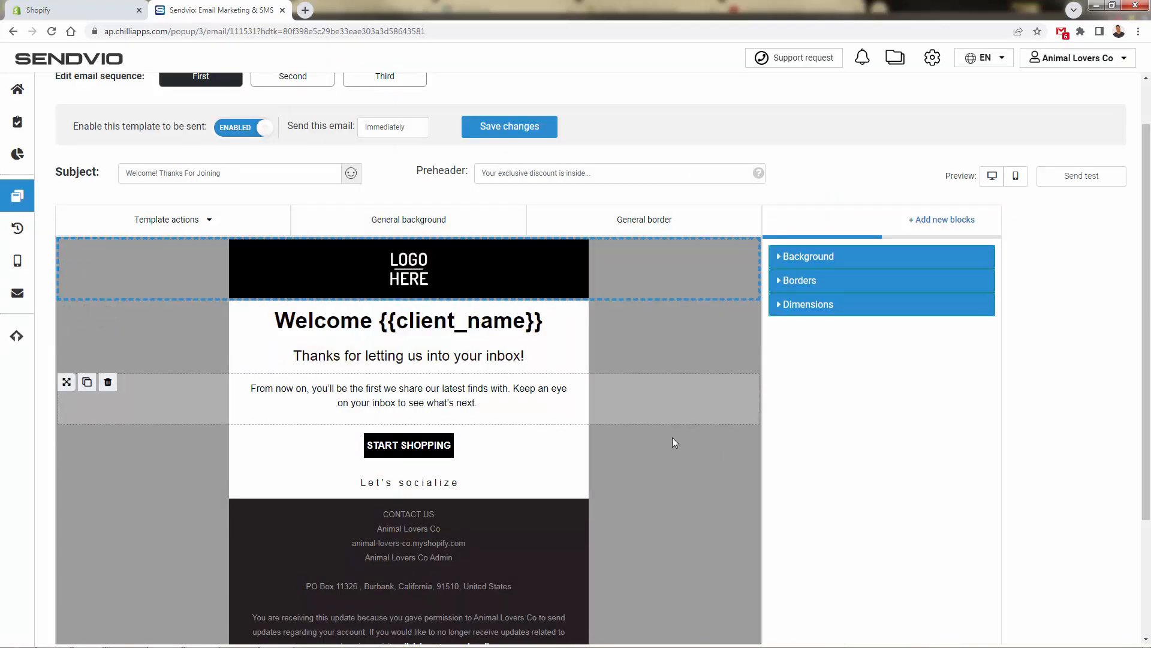
Step: Replace the line below the Welcome heading with "COUPON CODE: WELCOME10" and save the text block
{"action": "left_click", "coordinate": [478, 360]}
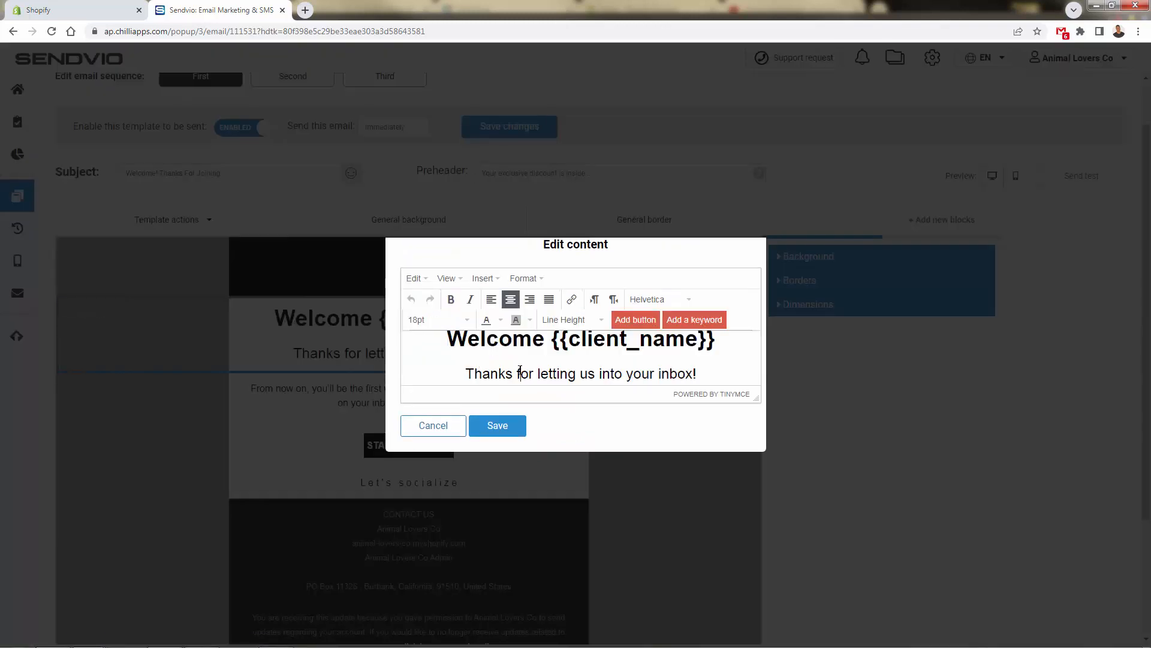
{"action": "triple_click", "coordinate": [520, 370]}
{"action": "type", "text": "COUPON CODE: WELCOME10"}
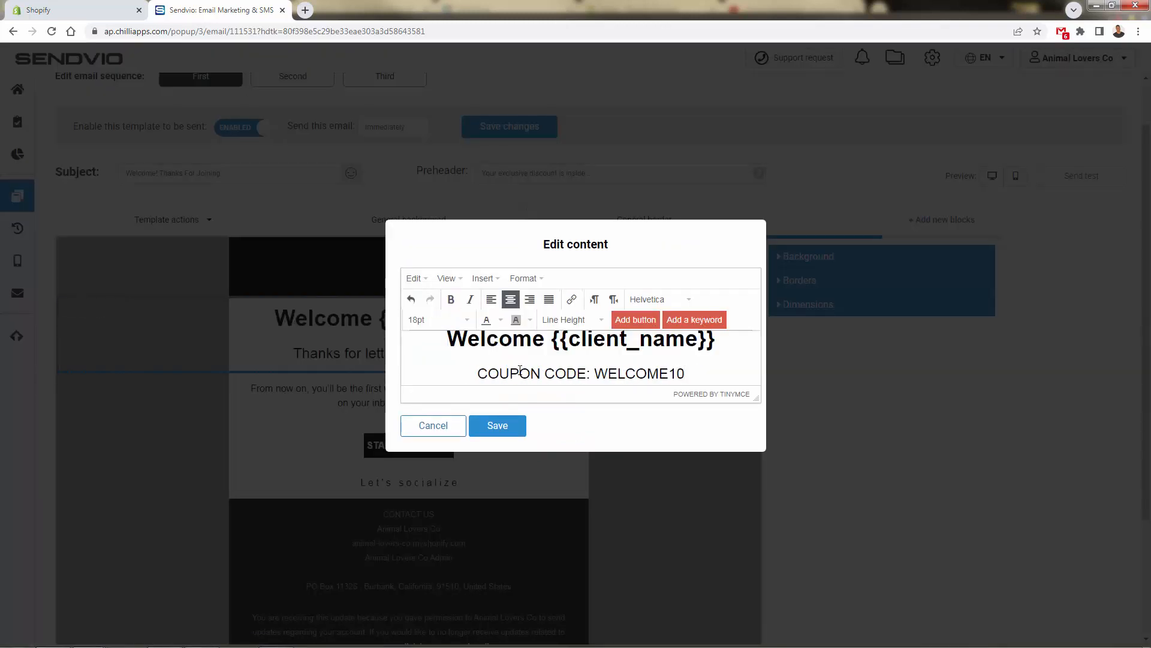
{"action": "left_click", "coordinate": [492, 437]}
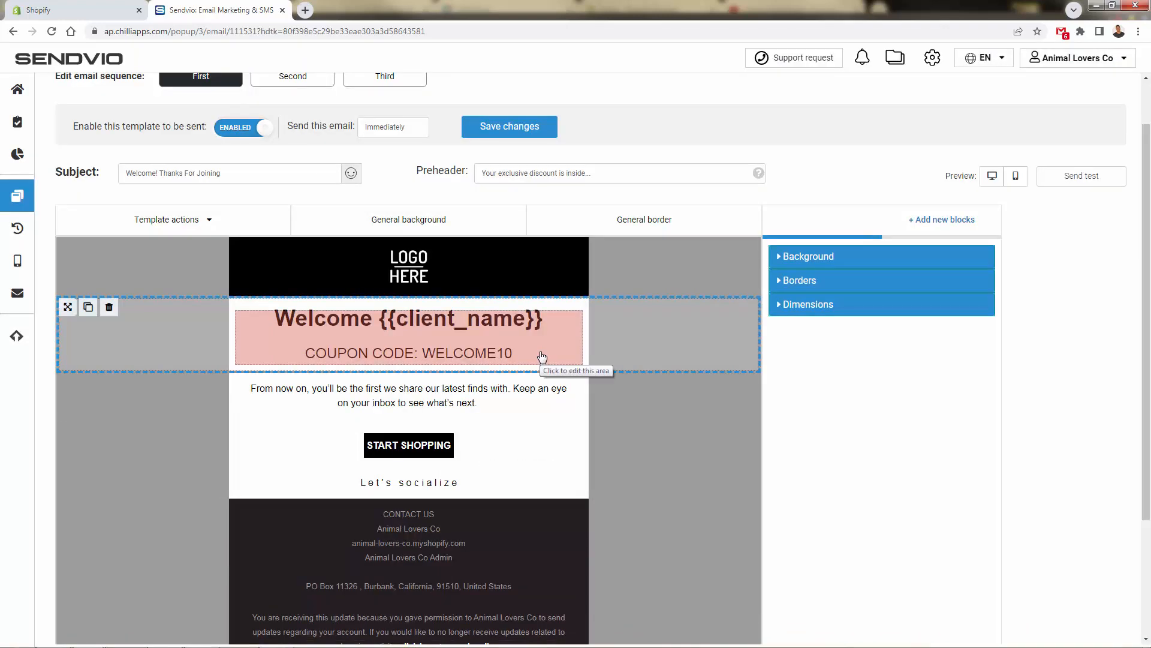
Step: Examine the heading block's background, border and dimension settings and the available template actions
{"action": "scroll", "coordinate": [557, 453], "scroll_direction": "up", "scroll_amount": 1}
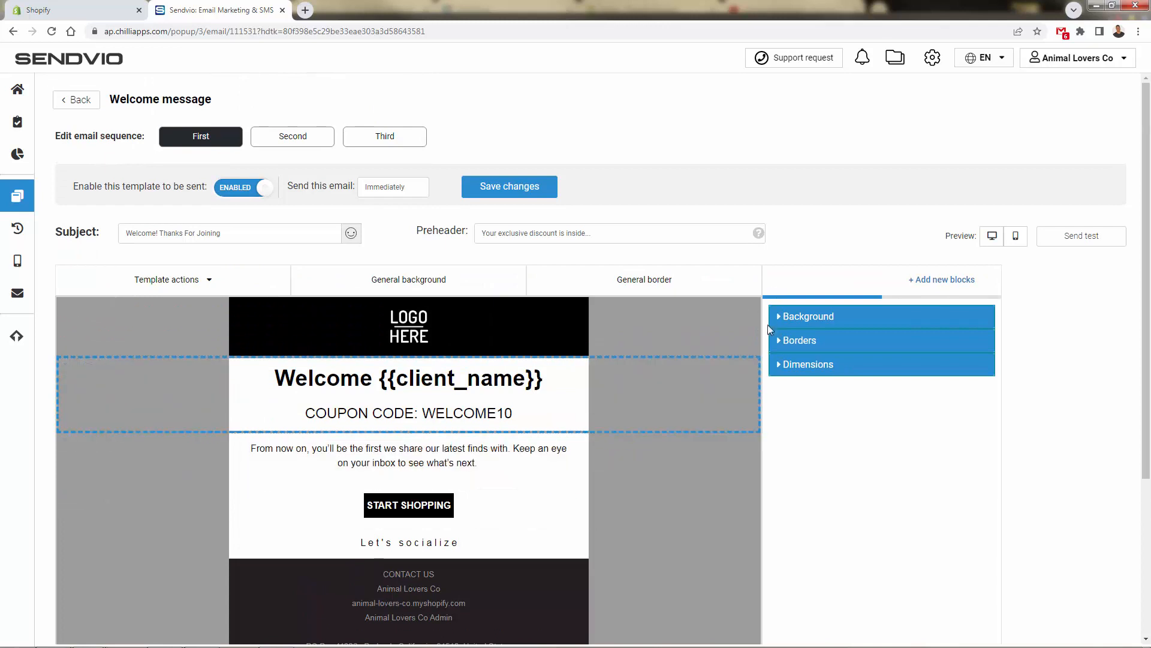
{"action": "left_click", "coordinate": [792, 317]}
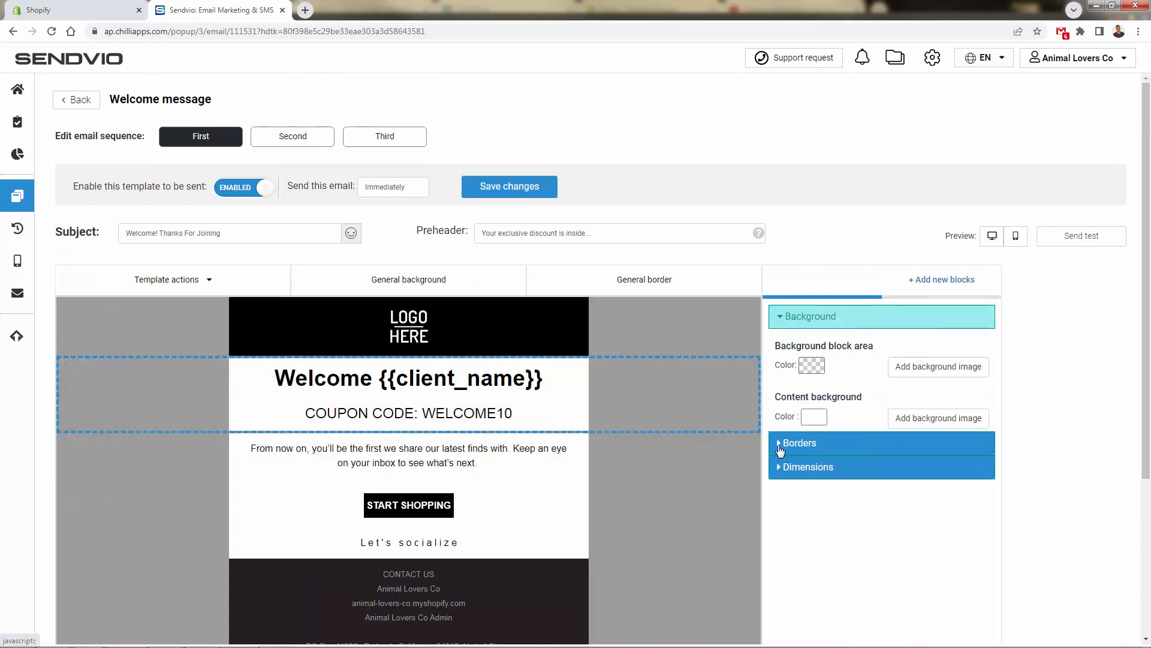
{"action": "left_click", "coordinate": [780, 447]}
{"action": "left_click", "coordinate": [789, 571]}
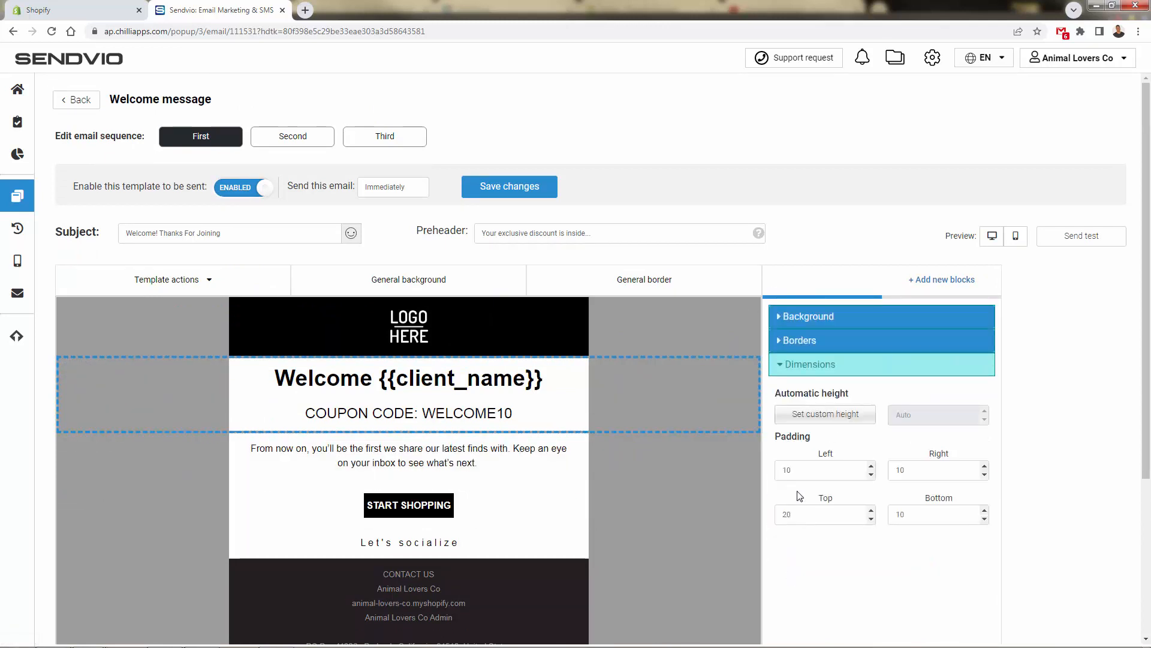
{"action": "scroll", "coordinate": [800, 496], "scroll_direction": "down", "scroll_amount": 2}
{"action": "scroll", "coordinate": [430, 415], "scroll_direction": "up", "scroll_amount": 2}
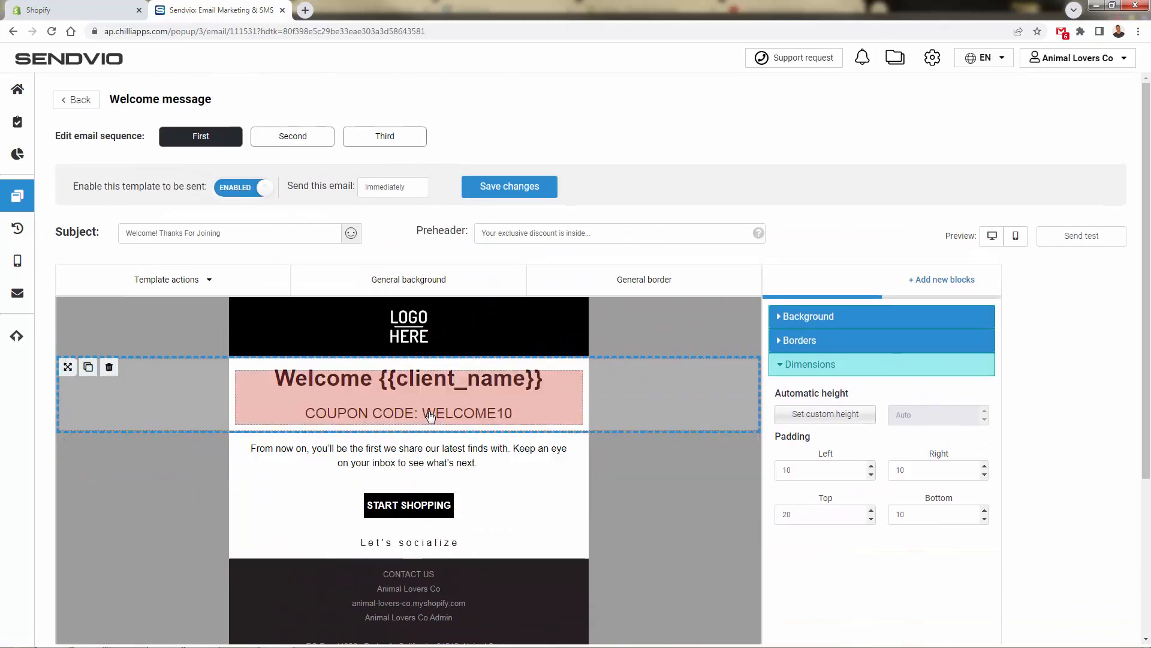
{"action": "left_click", "coordinate": [205, 282]}
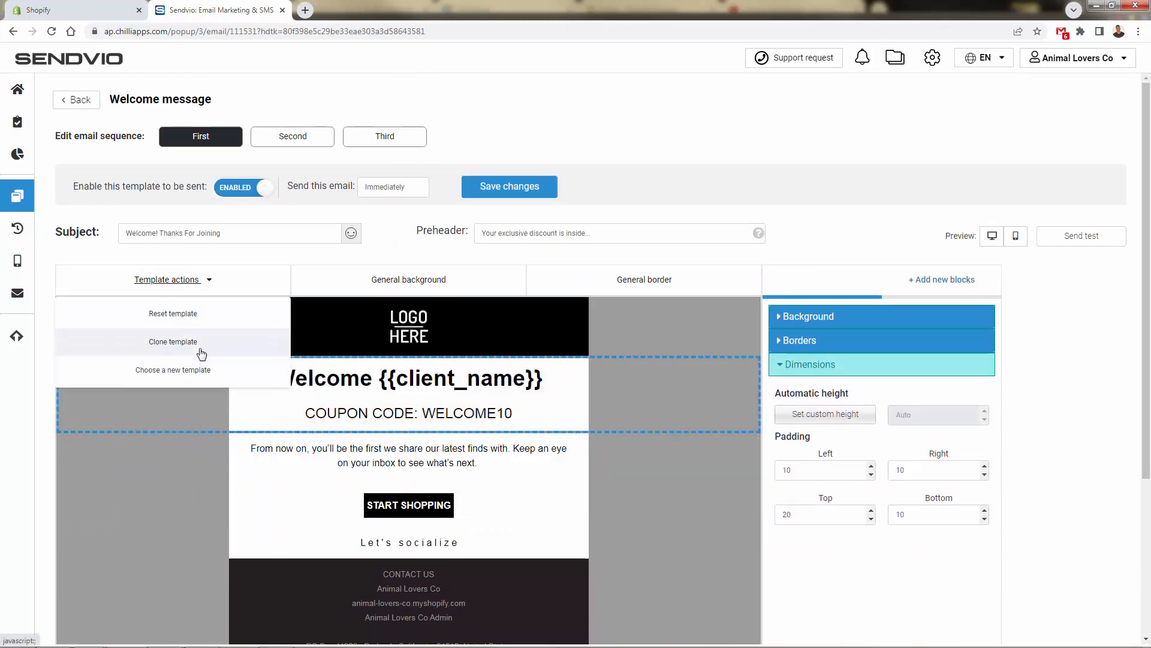
{"action": "left_click", "coordinate": [674, 546]}
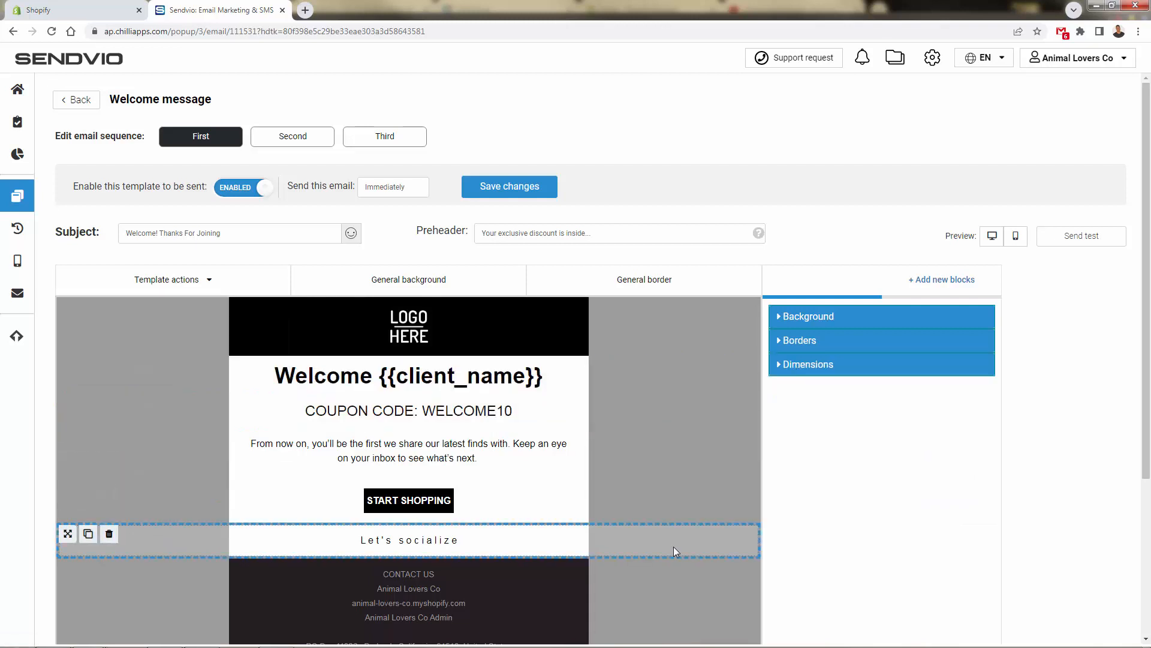
Step: Save the first email's changes and look over the template
{"action": "left_click", "coordinate": [509, 187]}
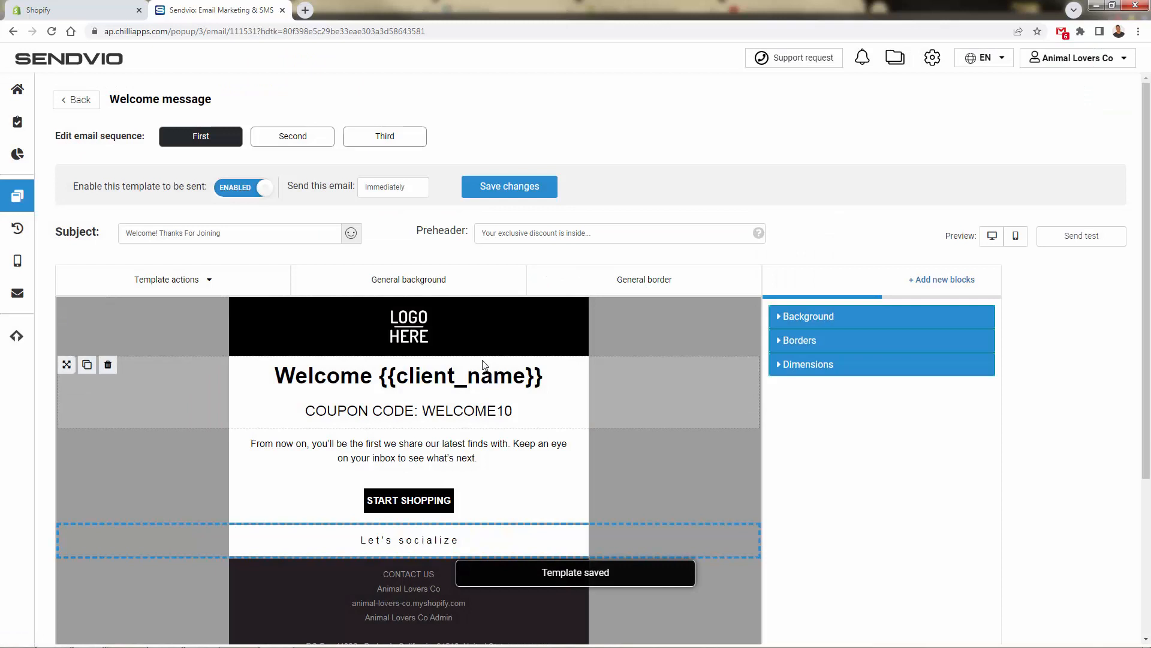
{"action": "scroll", "coordinate": [576, 318], "scroll_direction": "down", "scroll_amount": 3}
{"action": "scroll", "coordinate": [509, 393], "scroll_direction": "up", "scroll_amount": 1}
{"action": "scroll", "coordinate": [509, 392], "scroll_direction": "up", "scroll_amount": 2}
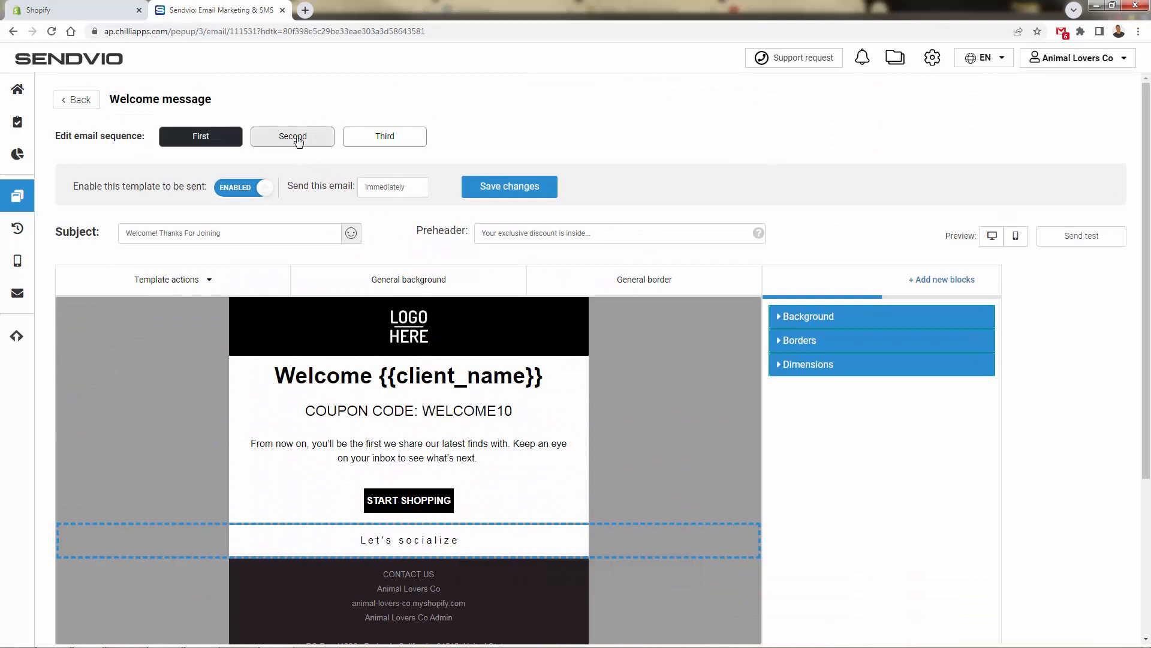
Step: Switch to the second email in the sequence and select the black Free Shipping template with neon leaves
{"action": "left_click", "coordinate": [297, 137]}
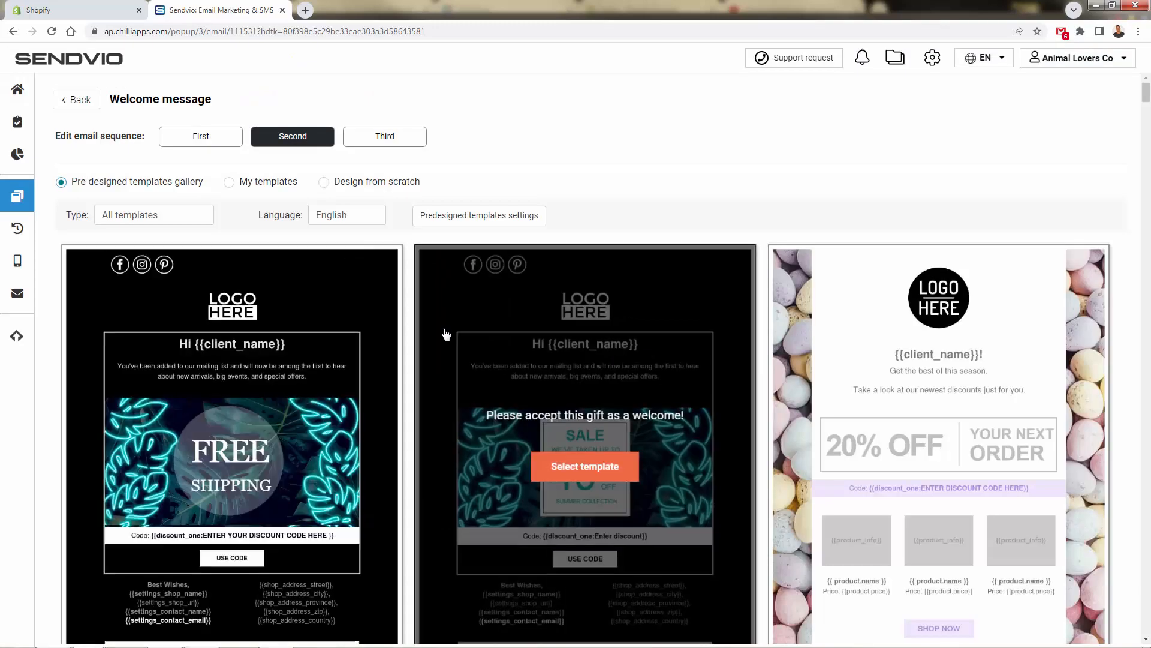
{"action": "scroll", "coordinate": [444, 509], "scroll_direction": "down", "scroll_amount": 15}
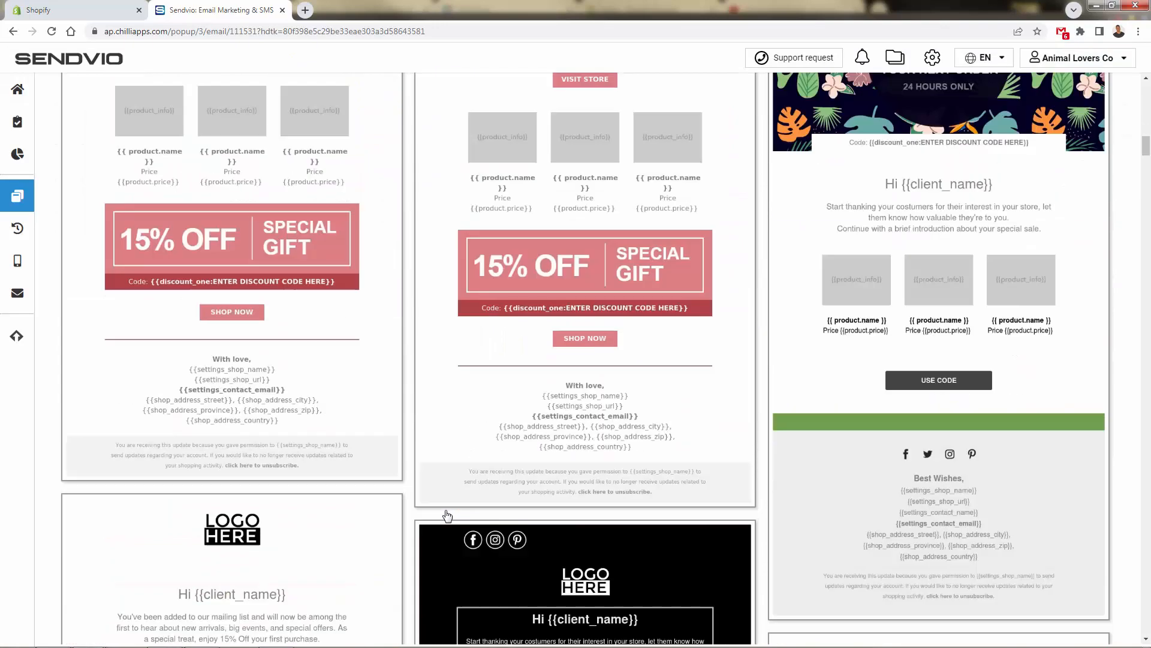
{"action": "scroll", "coordinate": [446, 516], "scroll_direction": "down", "scroll_amount": 15}
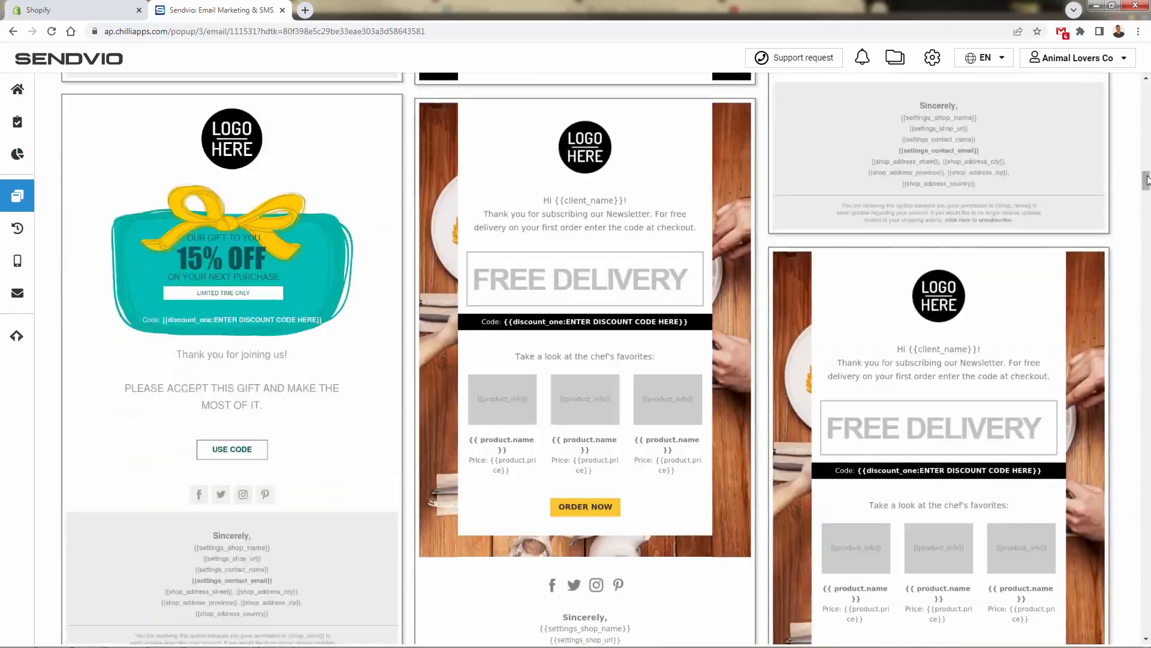
{"action": "scroll", "coordinate": [1146, 399], "scroll_direction": "down", "scroll_amount": 20}
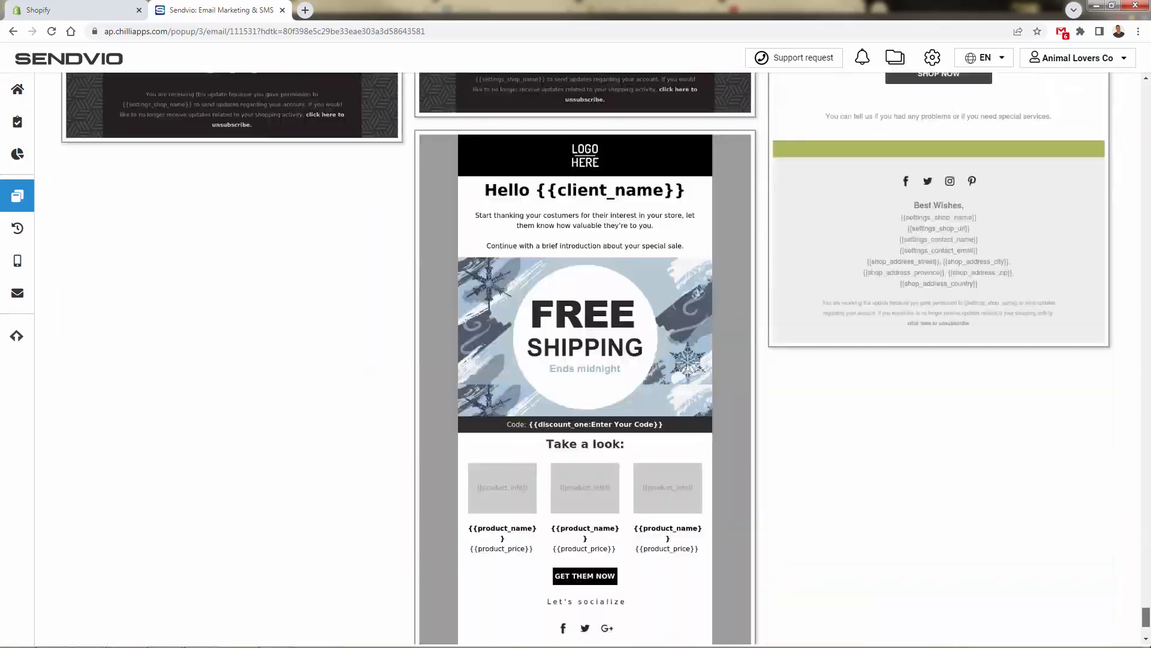
{"action": "scroll", "coordinate": [1149, 584], "scroll_direction": "up", "scroll_amount": 20}
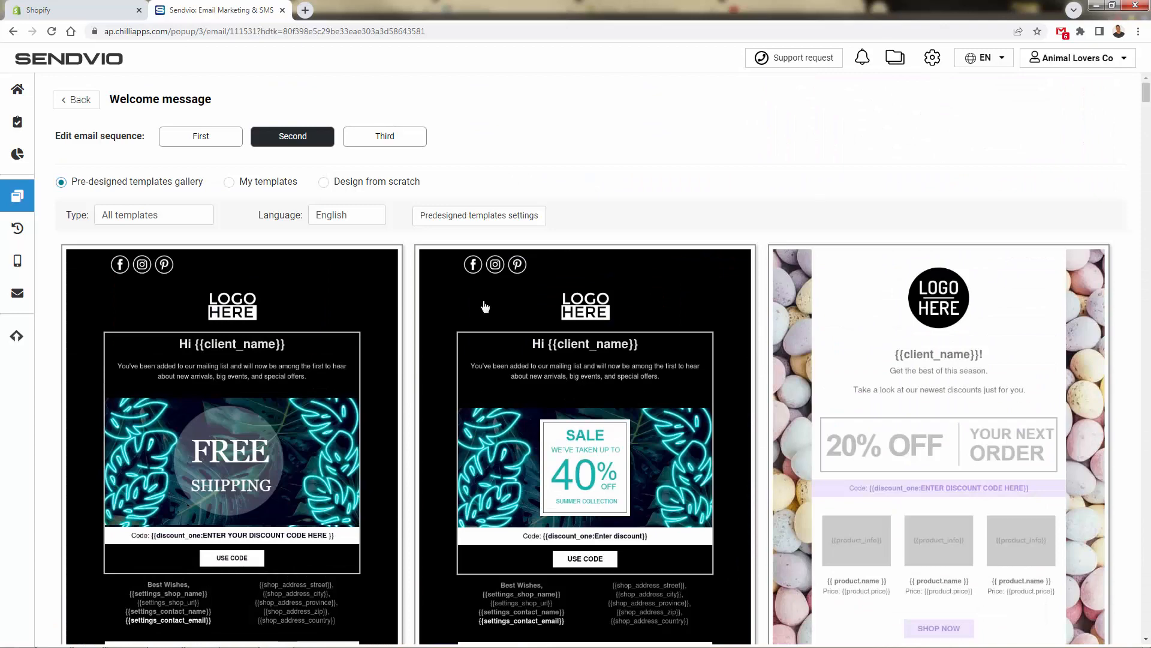
{"action": "mouse_move", "coordinate": [259, 412]}
{"action": "left_click", "coordinate": [259, 474]}
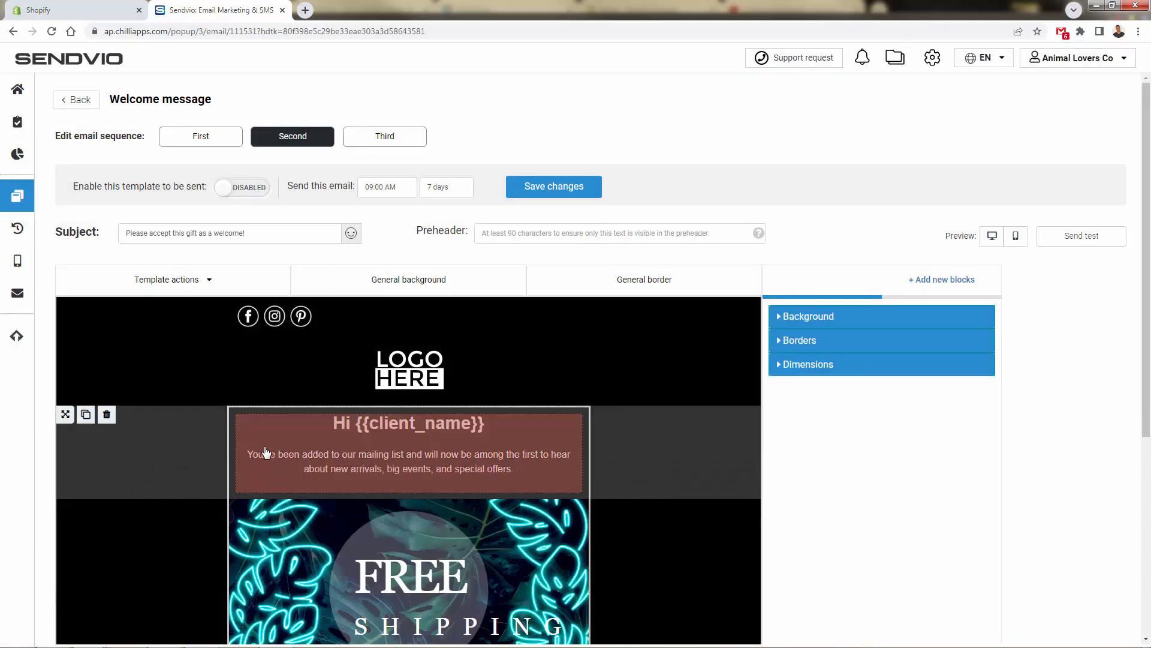
Step: Set the template's coupon to an automatically created free shipping discount code with prefix FREESHIPEMAIL, valid for 300 days, and save it
{"action": "scroll", "coordinate": [264, 456], "scroll_direction": "down", "scroll_amount": 2}
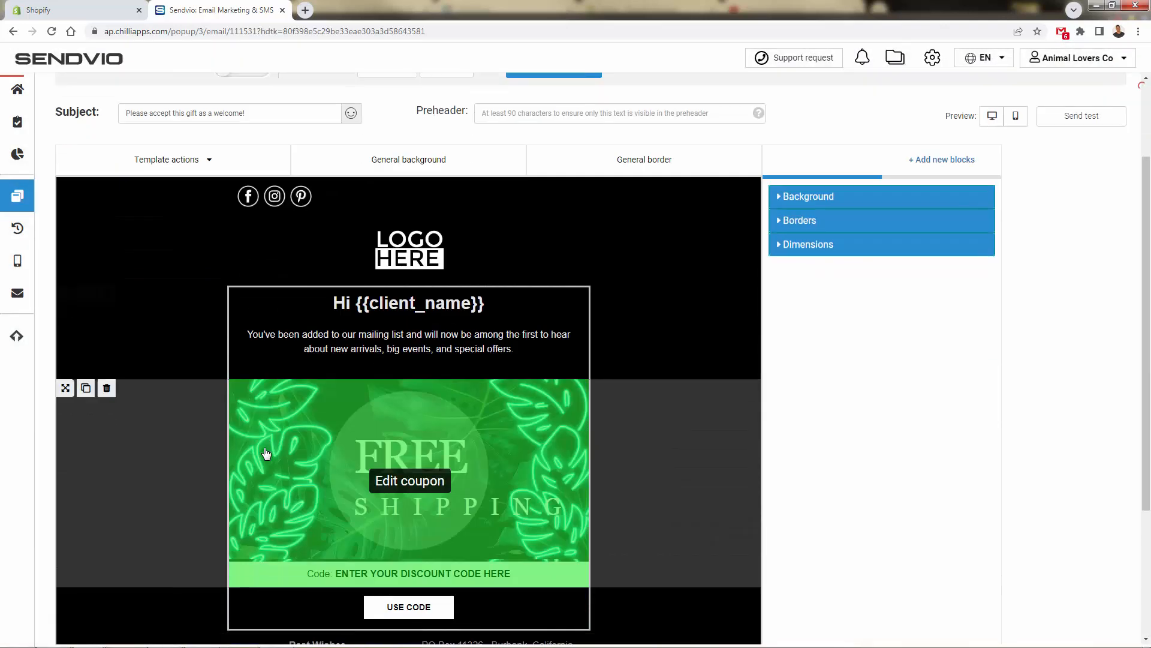
{"action": "left_click", "coordinate": [396, 483]}
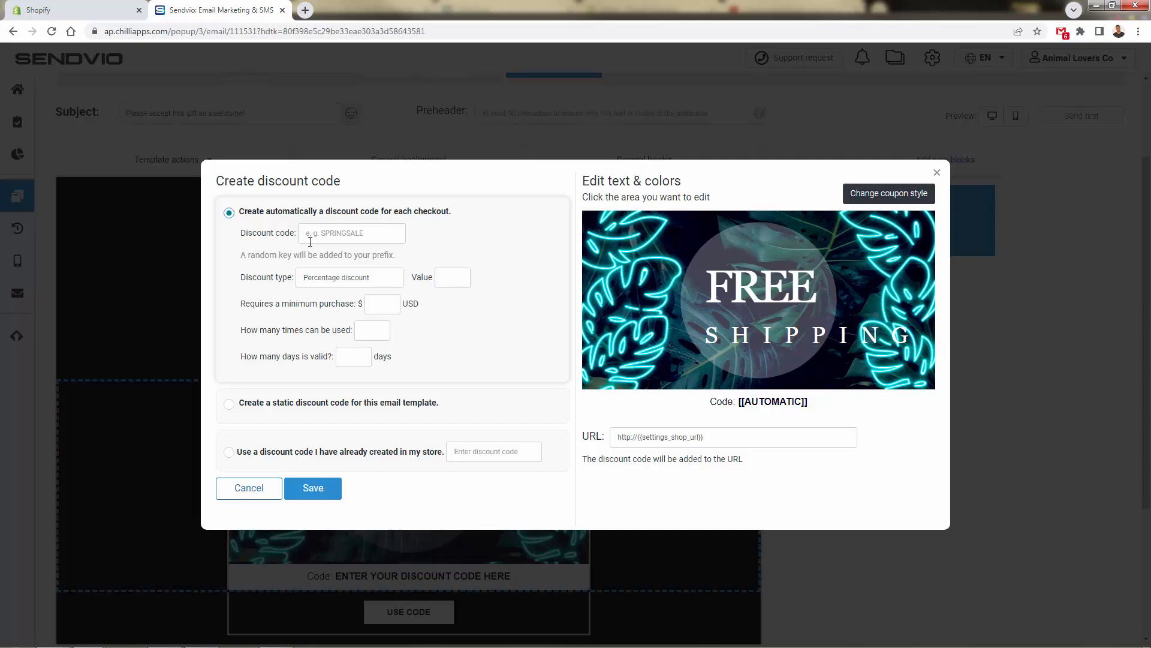
{"action": "left_click", "coordinate": [330, 277]}
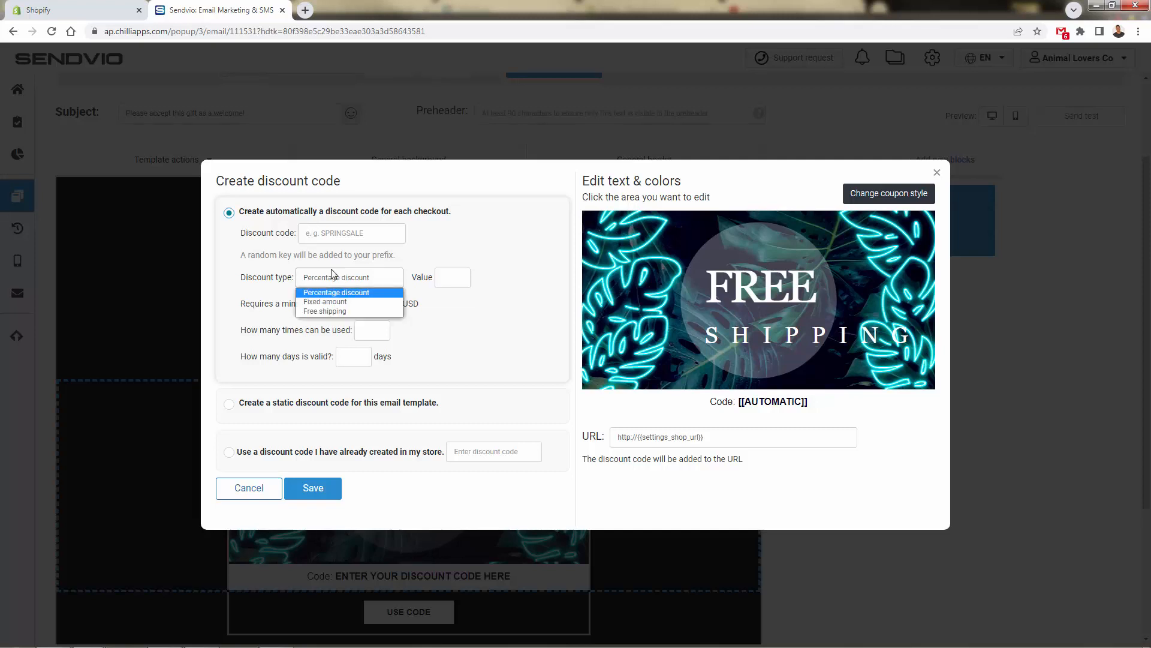
{"action": "left_click", "coordinate": [327, 311]}
{"action": "left_click", "coordinate": [331, 233]}
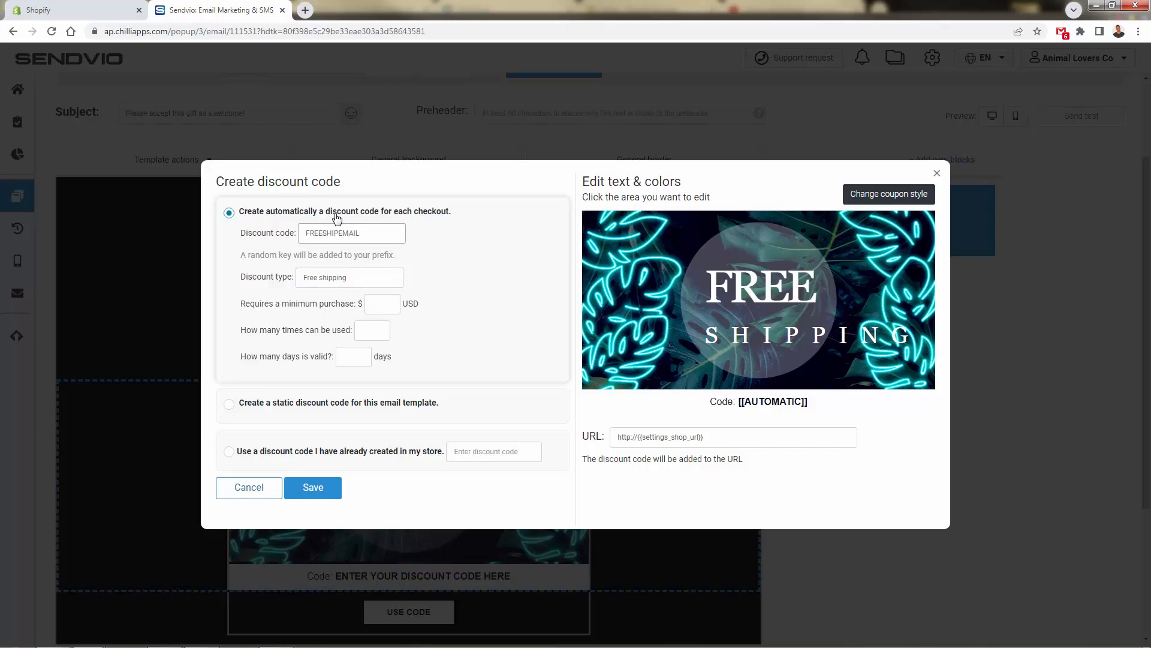
{"action": "left_click", "coordinate": [322, 488]}
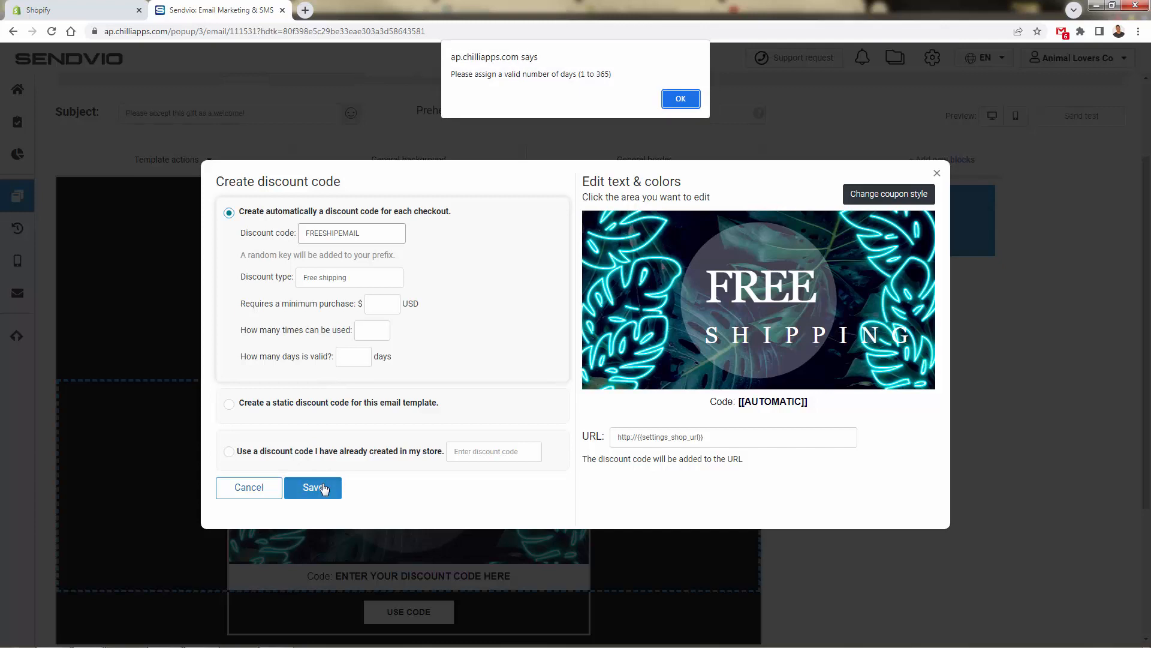
{"action": "left_click", "coordinate": [684, 100]}
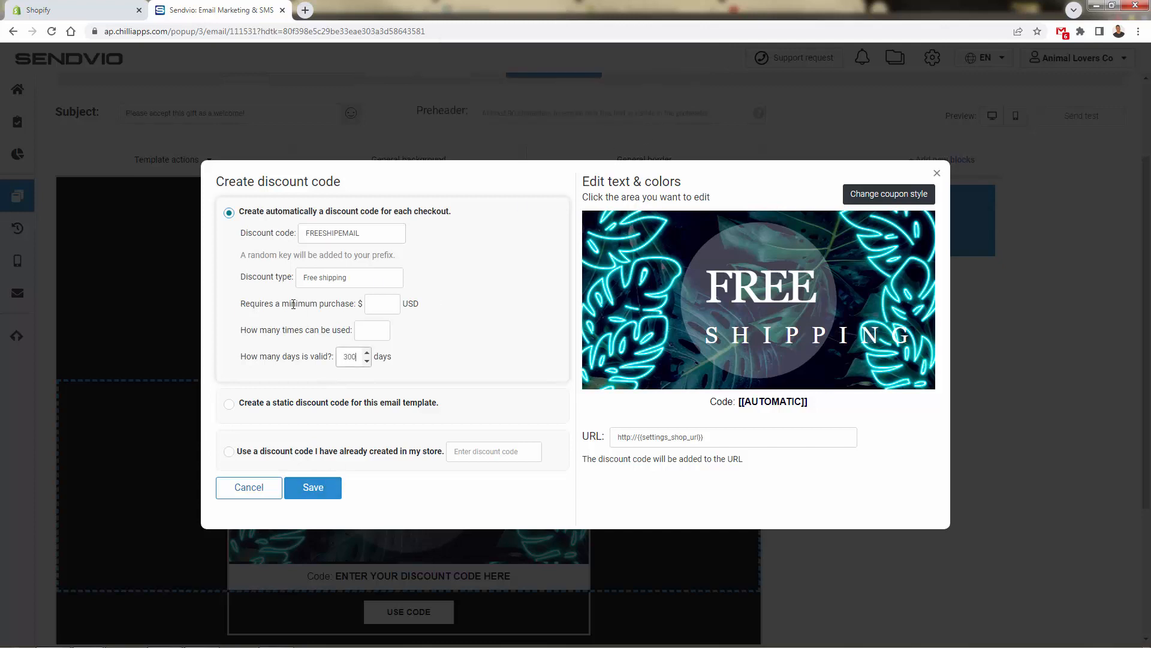
{"action": "left_click", "coordinate": [311, 488]}
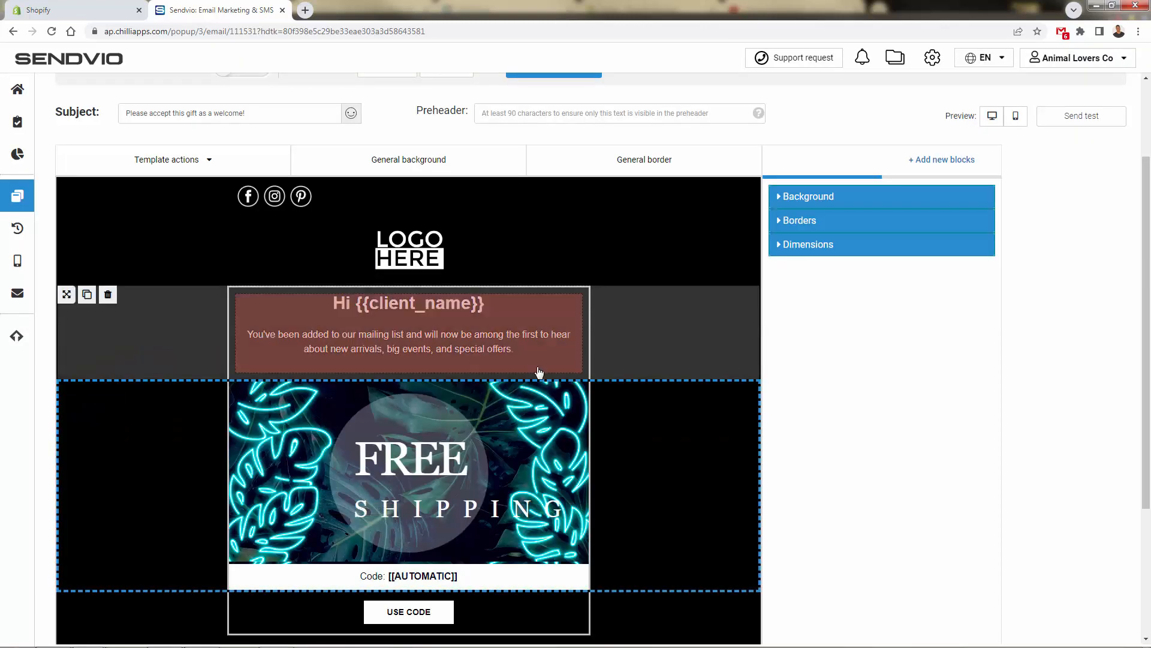
Step: Save the second email template with its social media icons removed and sending enabled
{"action": "scroll", "coordinate": [577, 520], "scroll_direction": "down", "scroll_amount": 1}
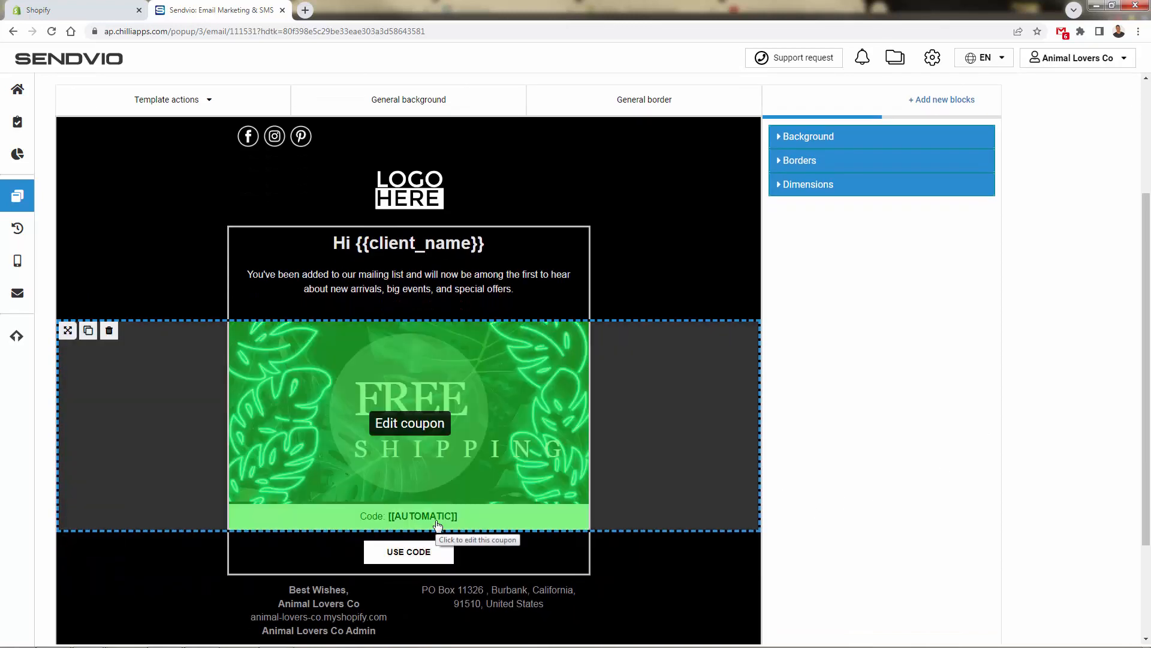
{"action": "scroll", "coordinate": [437, 526], "scroll_direction": "up", "scroll_amount": 3}
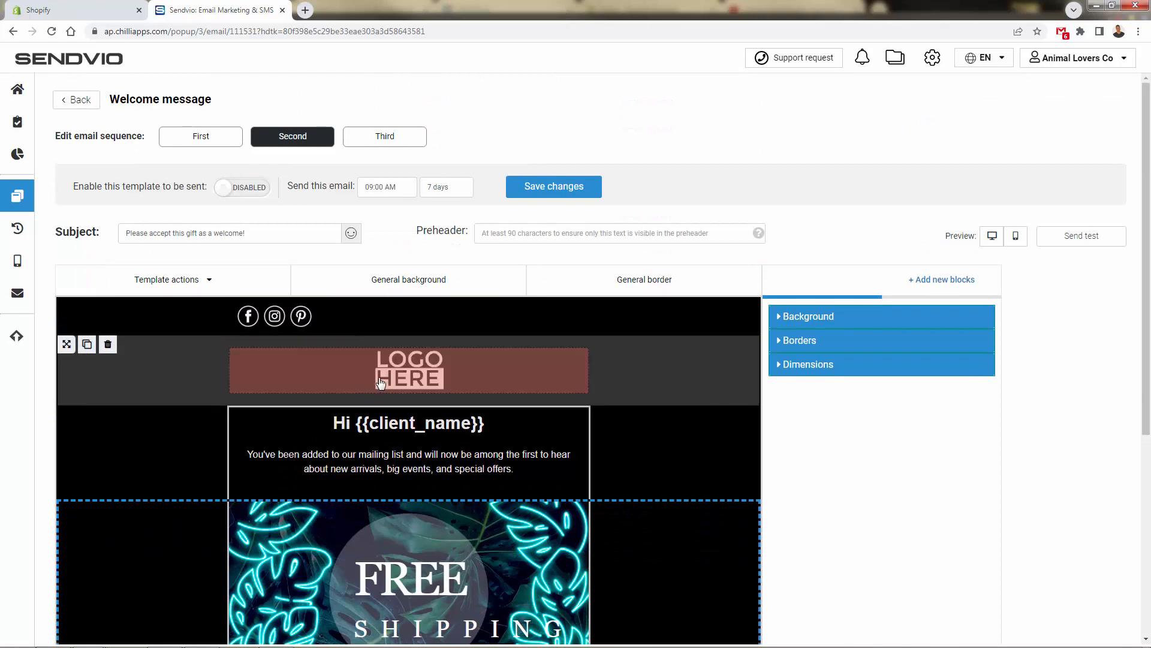
{"action": "scroll", "coordinate": [380, 383], "scroll_direction": "down", "scroll_amount": 5}
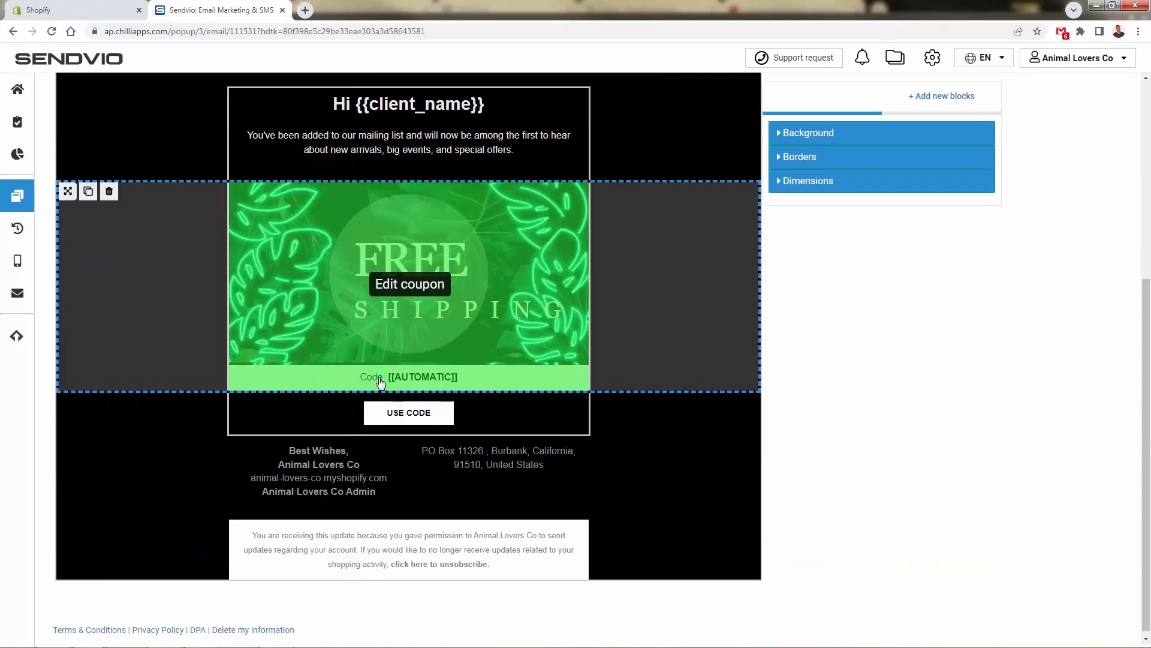
{"action": "scroll", "coordinate": [450, 472], "scroll_direction": "up", "scroll_amount": 5}
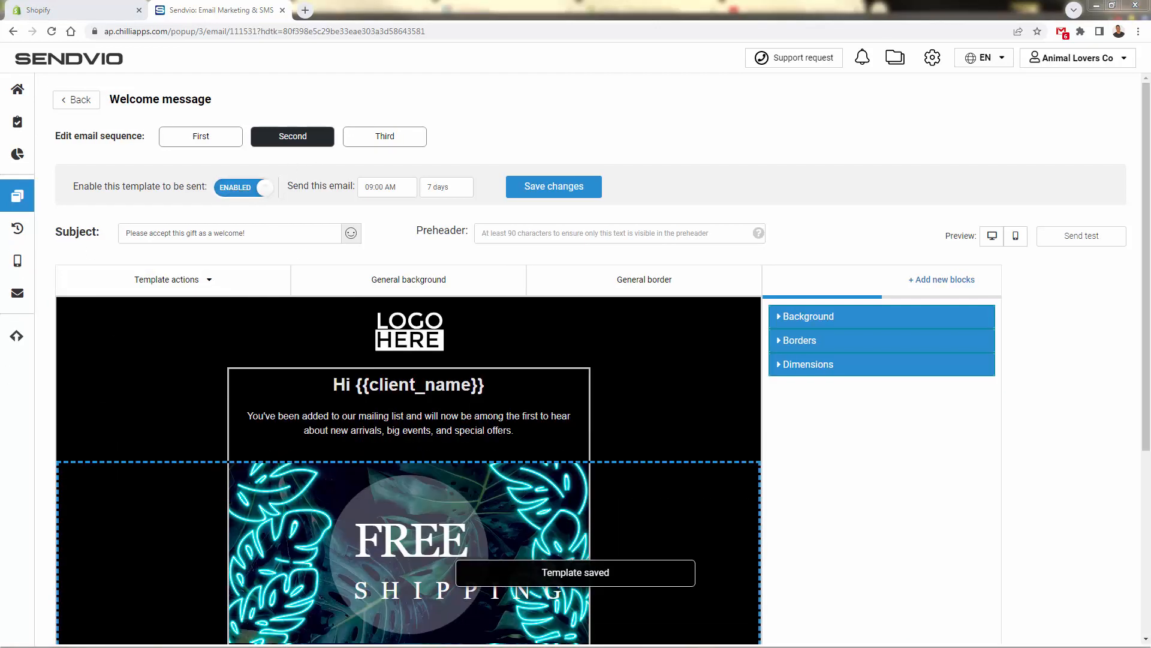
{"action": "left_click", "coordinate": [517, 188]}
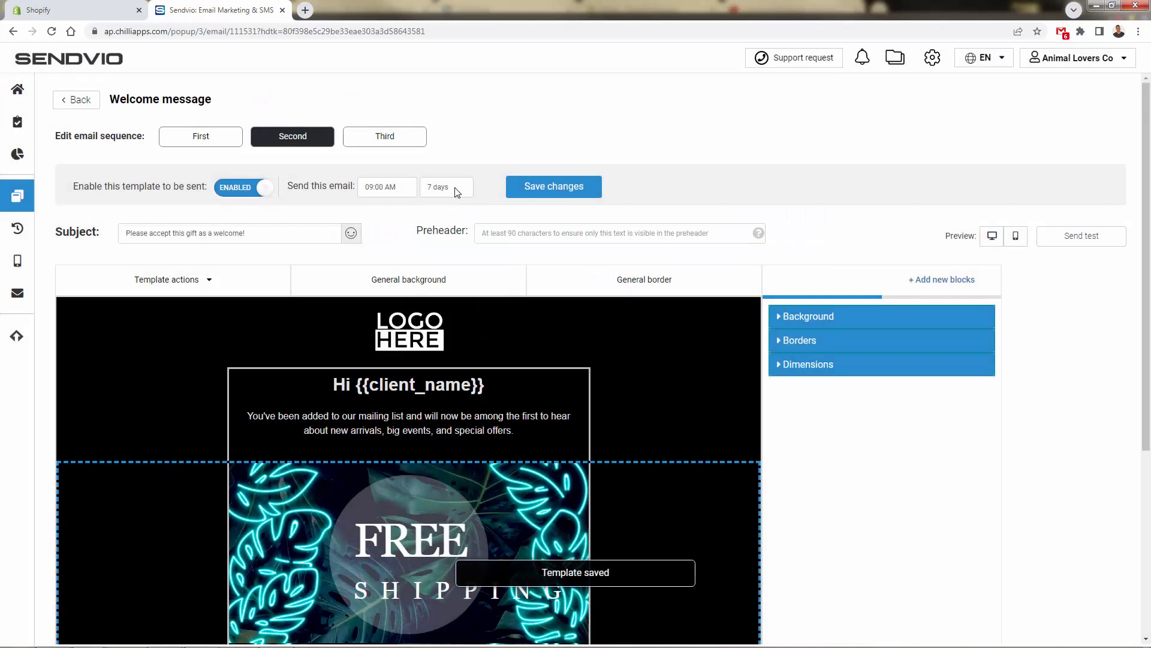
Step: Set the second email to be sent after 1 days and save the change
{"action": "left_click", "coordinate": [456, 191]}
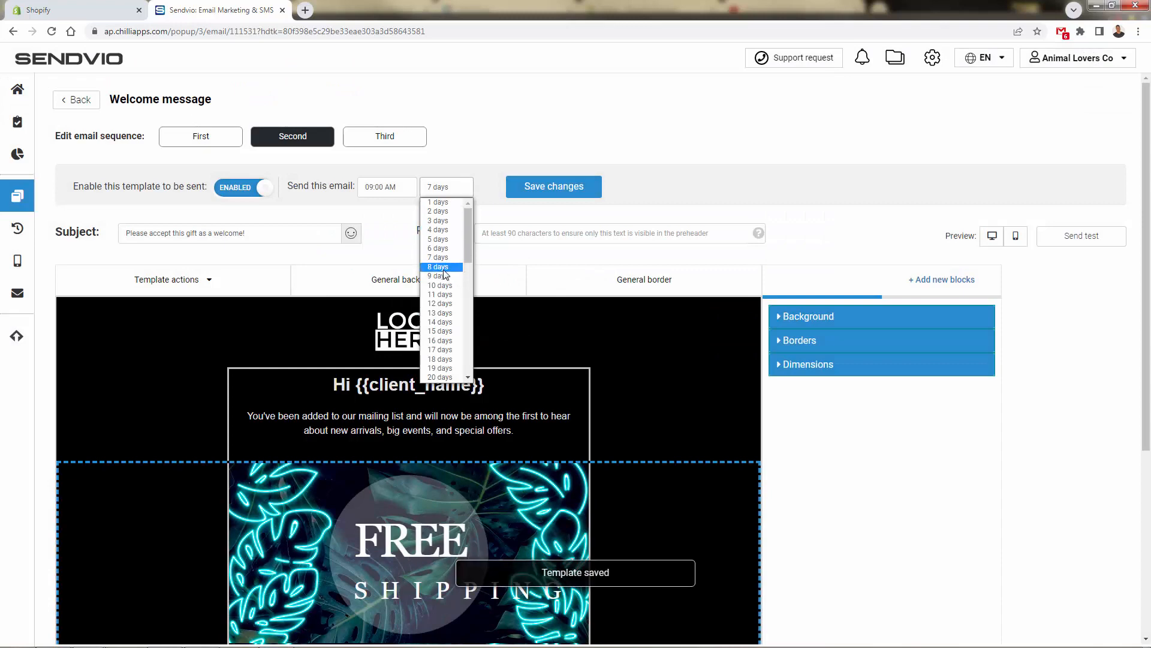
{"action": "left_click", "coordinate": [440, 202]}
{"action": "left_click", "coordinate": [515, 188]}
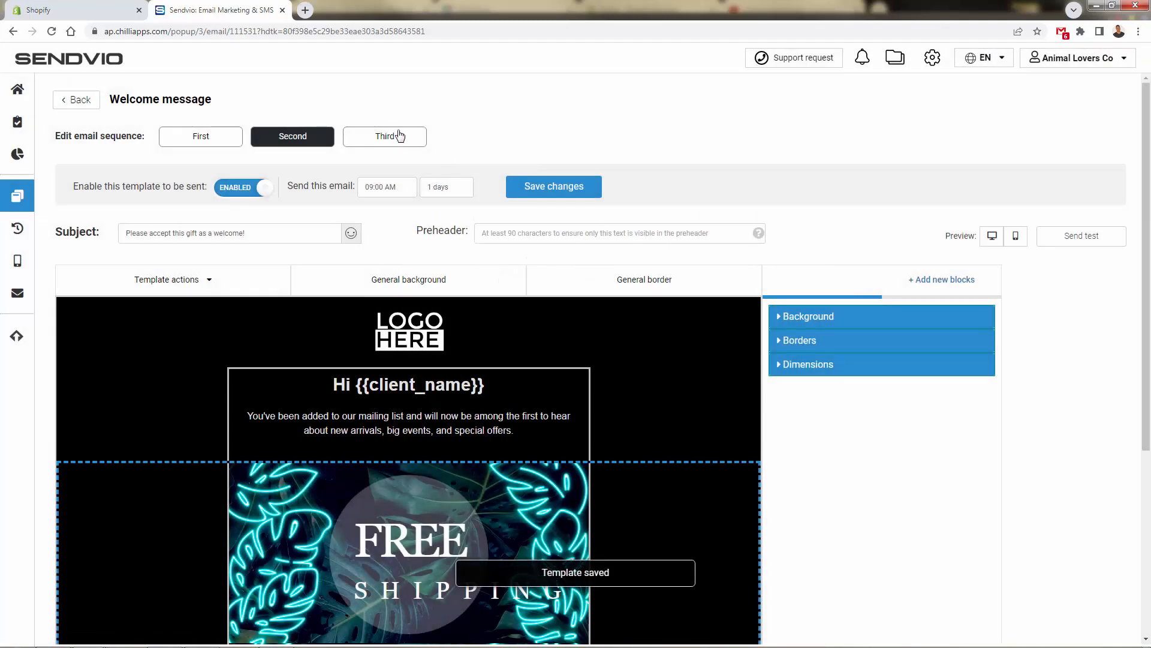
Step: Switch to the third email in the sequence and select the clock template offering 25% off everything before midnight
{"action": "left_click", "coordinate": [387, 139]}
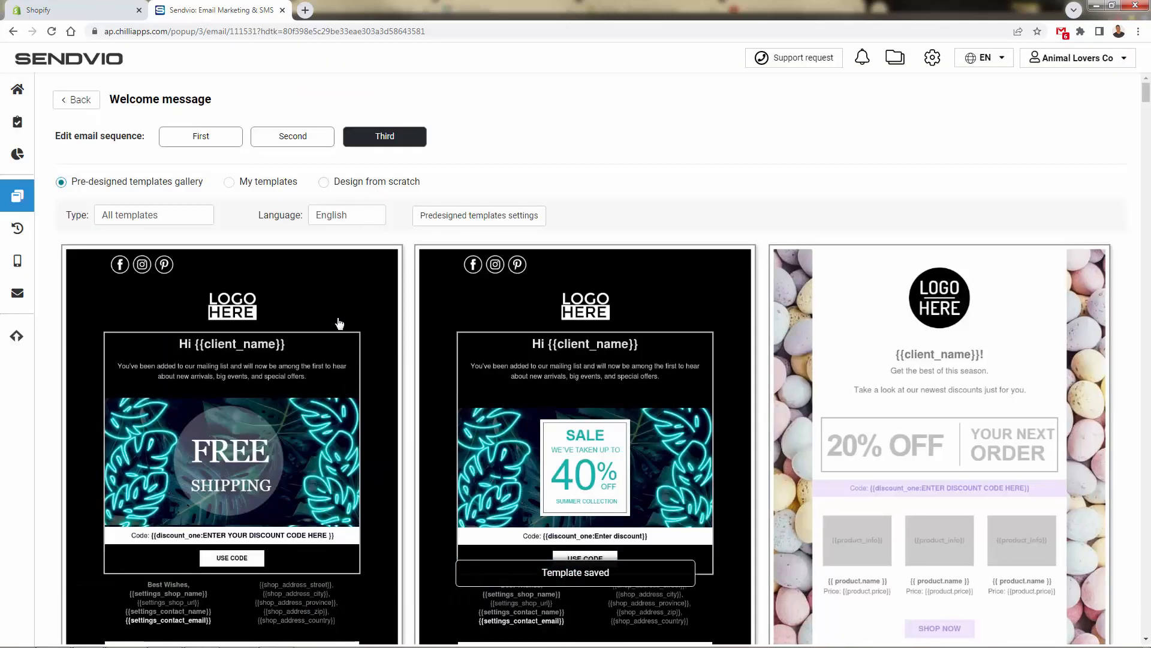
{"action": "mouse_move", "coordinate": [602, 478]}
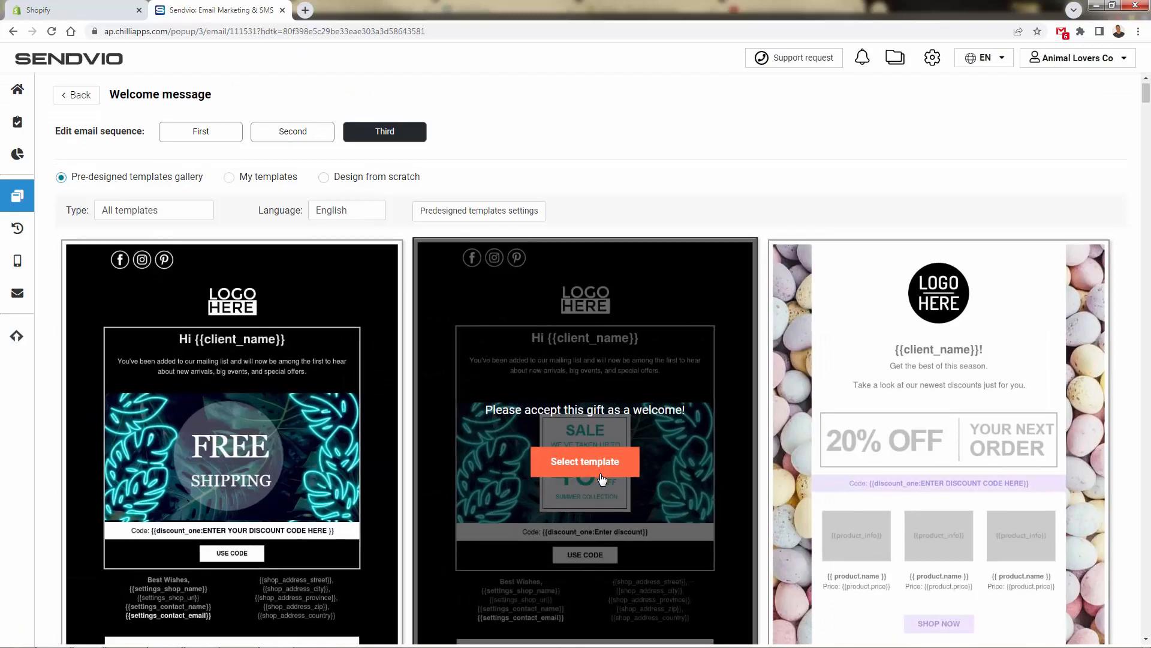
{"action": "scroll", "coordinate": [602, 478], "scroll_direction": "down", "scroll_amount": 17}
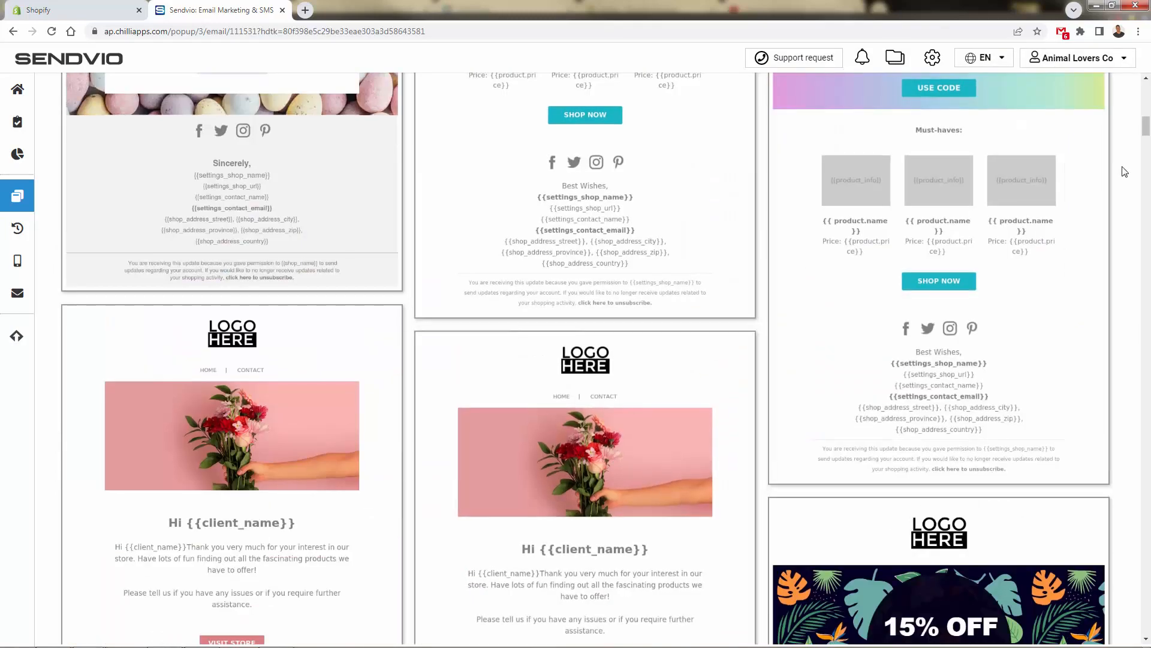
{"action": "left_click_drag", "start_coordinate": [1148, 124], "coordinate": [1137, 329]}
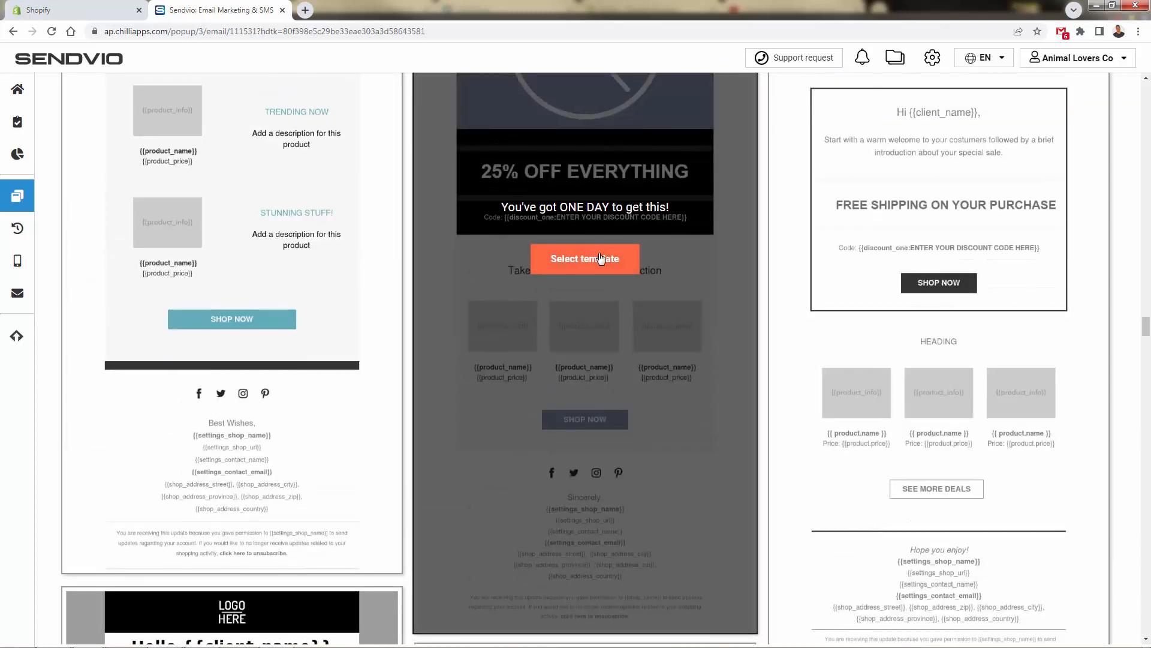
{"action": "left_click", "coordinate": [596, 256]}
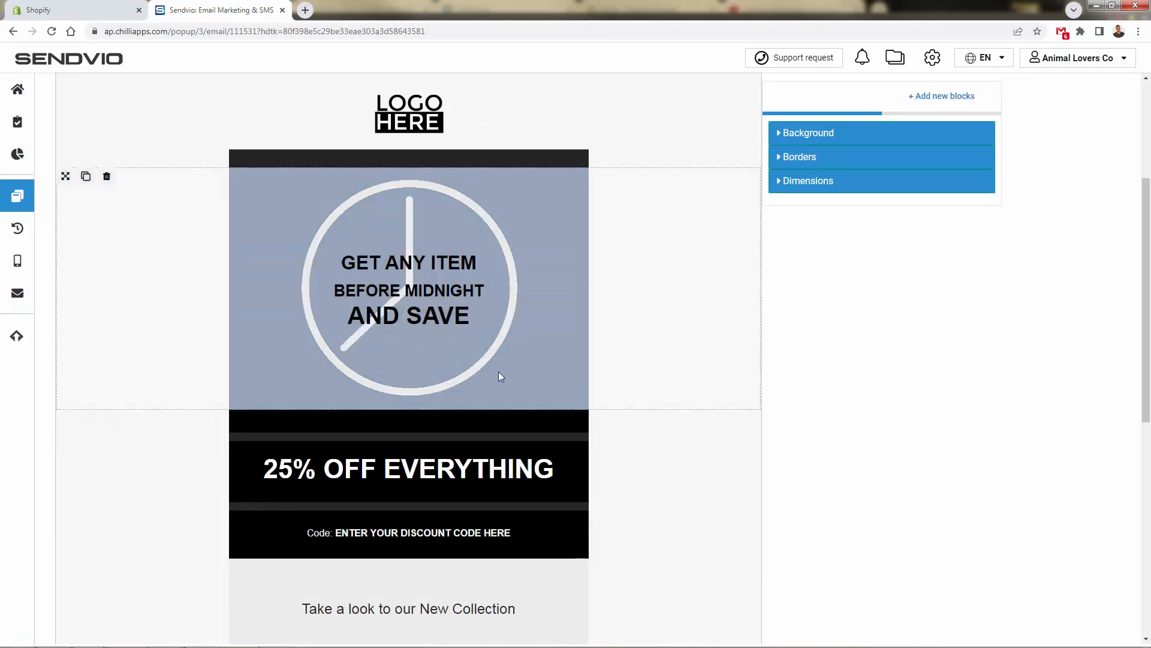
Step: Look over the discount code settings of the template's 25% off coupon and close them
{"action": "scroll", "coordinate": [499, 372], "scroll_direction": "down", "scroll_amount": 2}
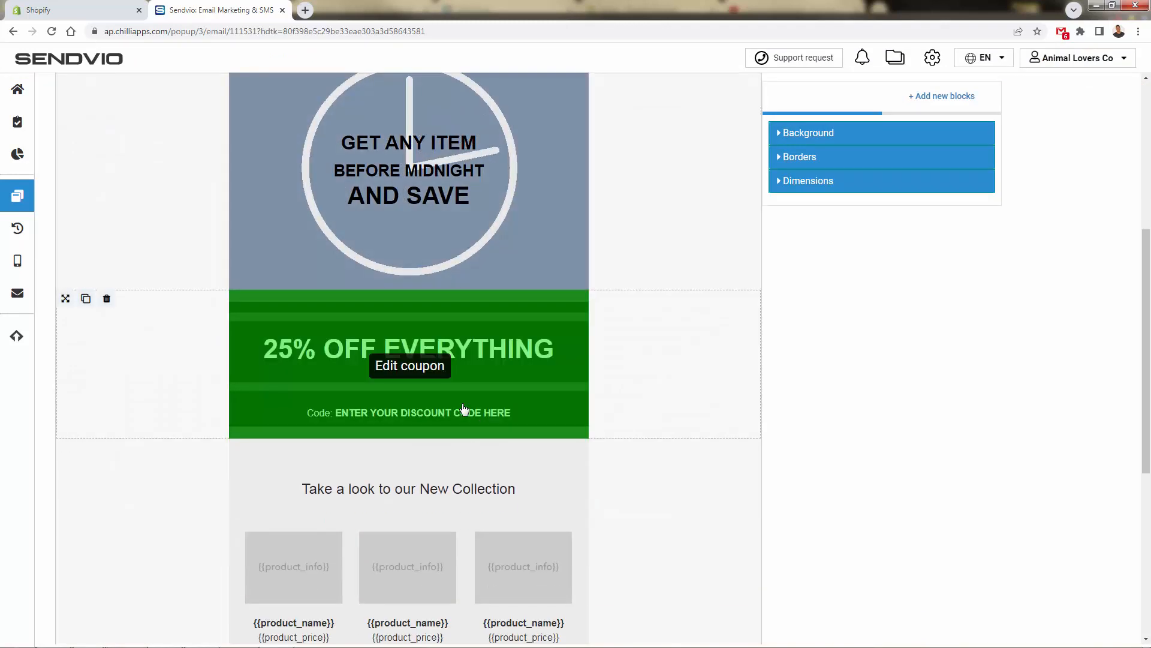
{"action": "left_click", "coordinate": [468, 420]}
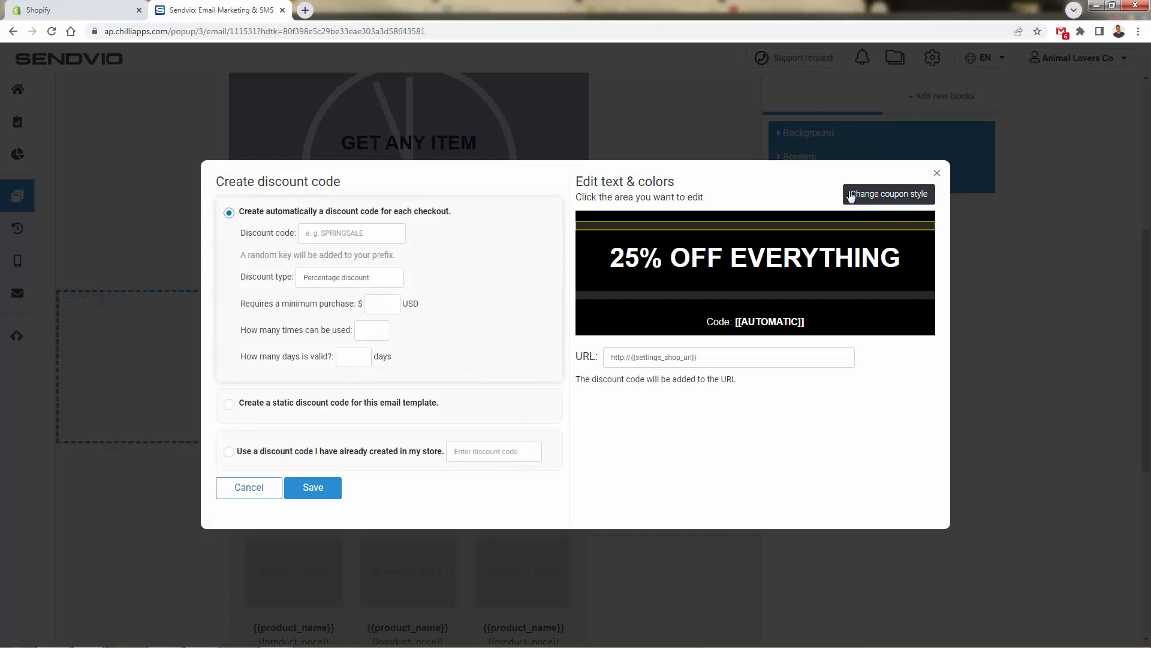
{"action": "left_click", "coordinate": [938, 175]}
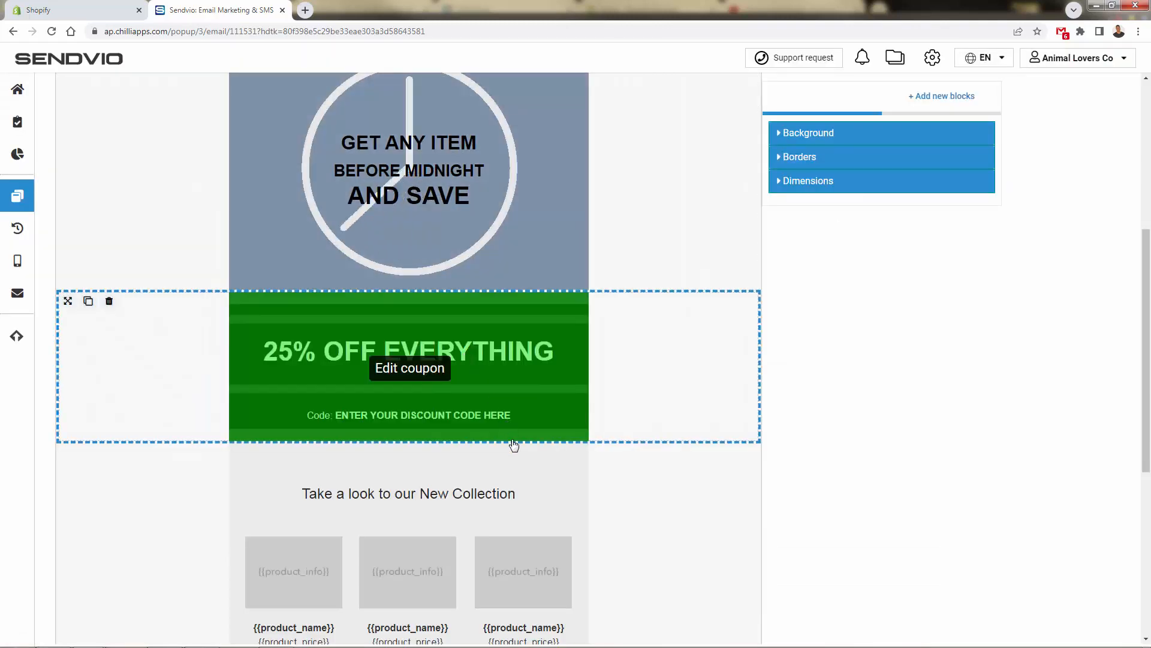
Step: Look through the product block styles and remove the specific products block from the third email template
{"action": "scroll", "coordinate": [572, 501], "scroll_direction": "down", "scroll_amount": 5}
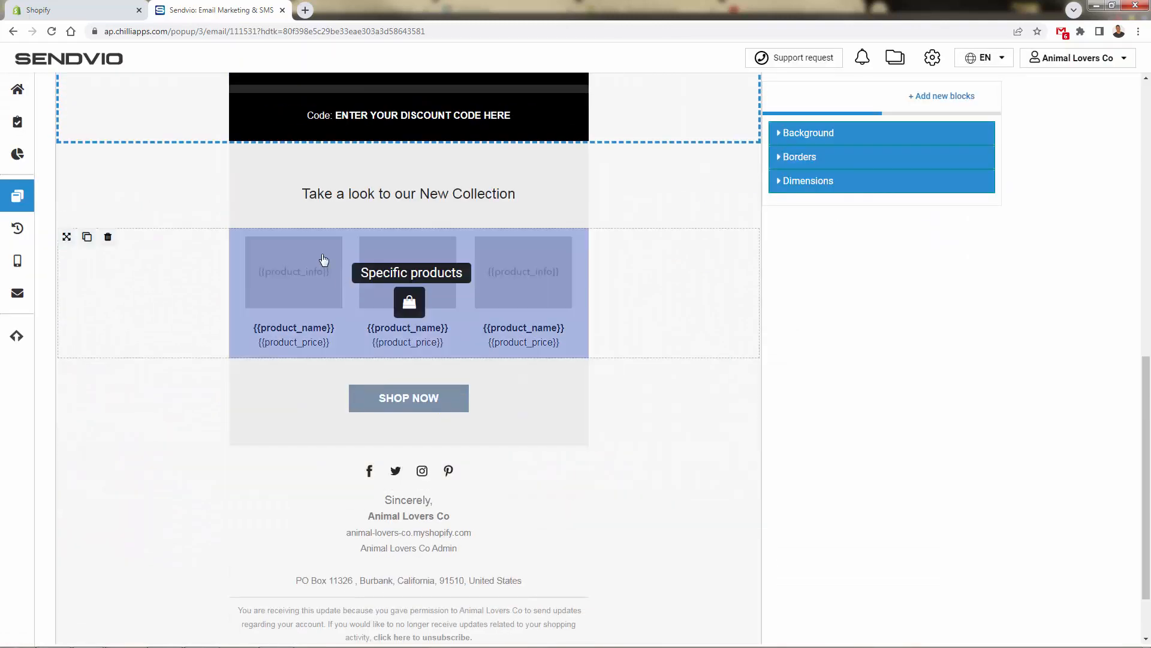
{"action": "left_click", "coordinate": [312, 274]}
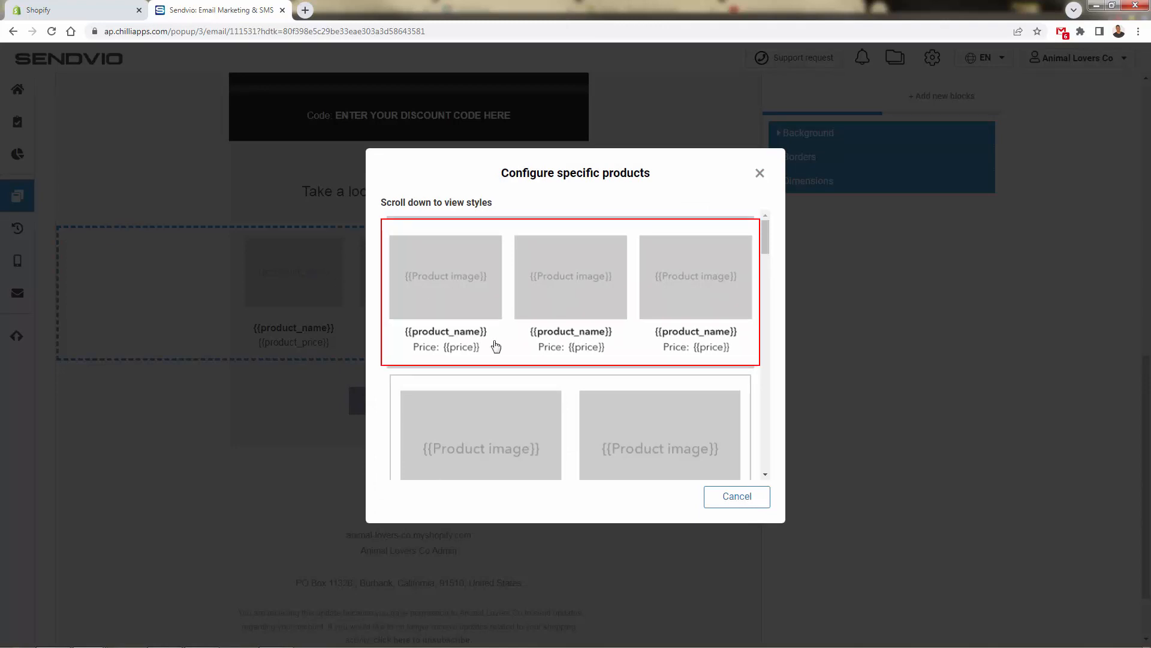
{"action": "scroll", "coordinate": [487, 311], "scroll_direction": "down", "scroll_amount": 8}
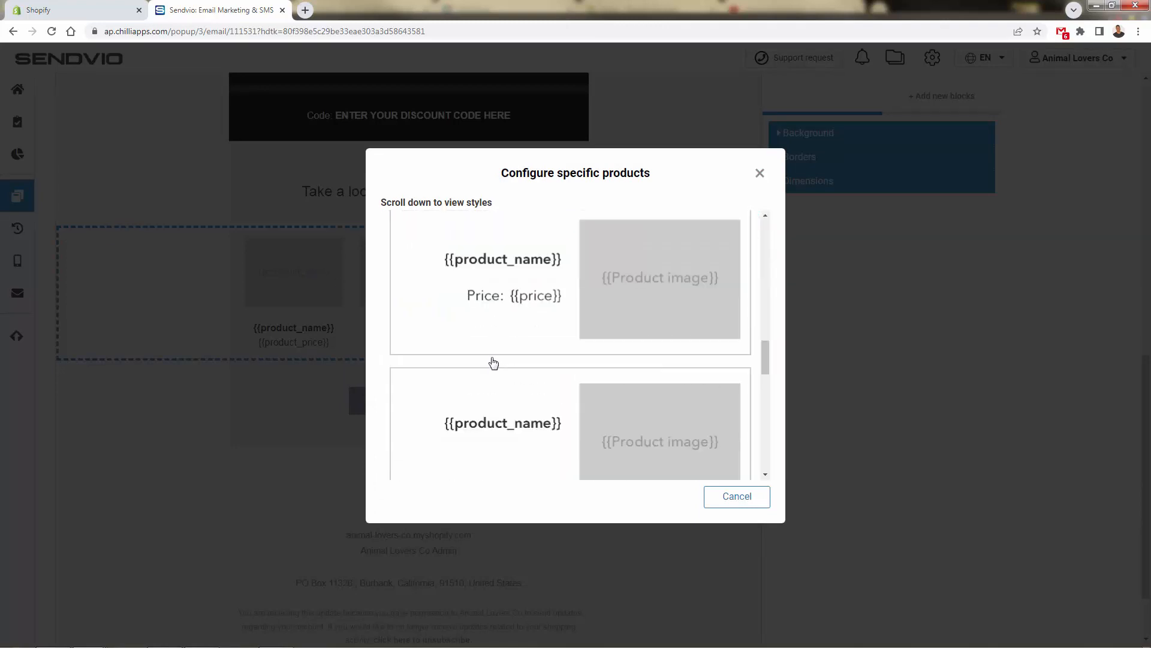
{"action": "scroll", "coordinate": [494, 360], "scroll_direction": "down", "scroll_amount": 4}
{"action": "left_click", "coordinate": [760, 180]}
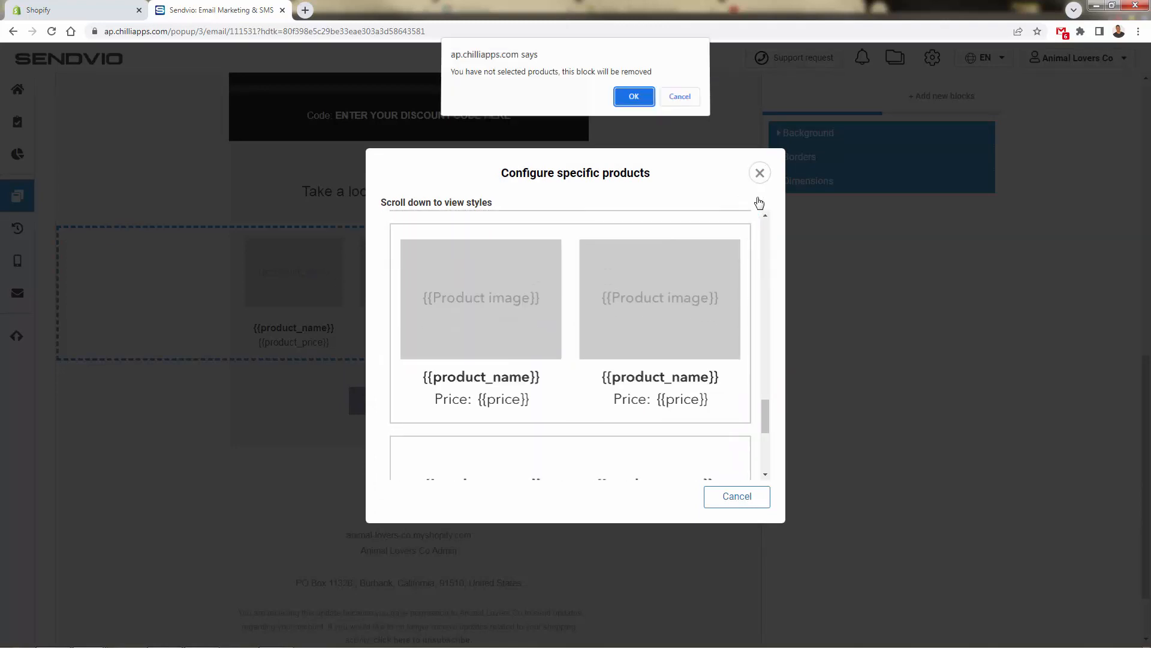
{"action": "left_click", "coordinate": [635, 98]}
Step: Set the third email in the sequence to be sent after 2 days
{"action": "scroll", "coordinate": [654, 378], "scroll_direction": "up", "scroll_amount": 5}
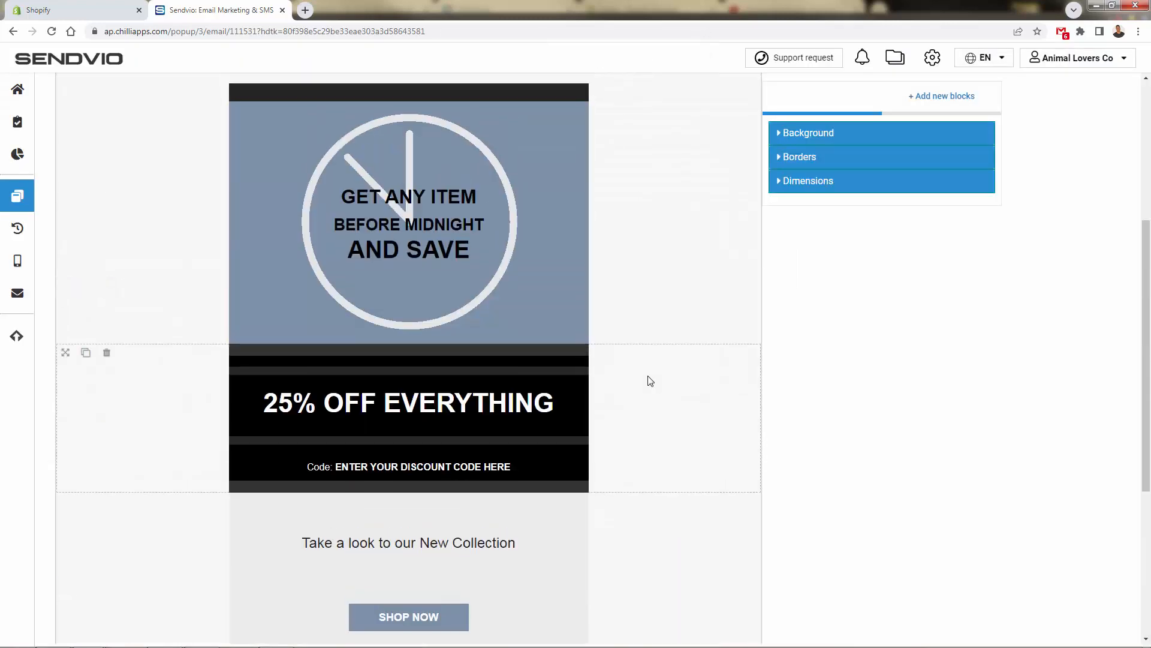
{"action": "scroll", "coordinate": [650, 382], "scroll_direction": "up", "scroll_amount": 5}
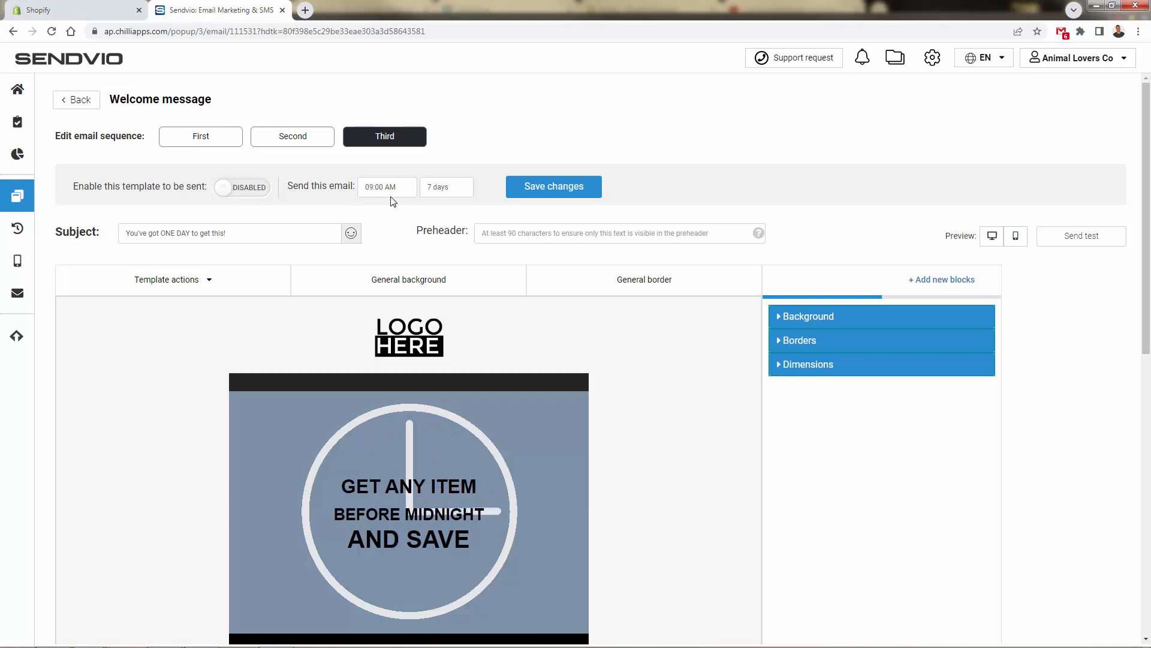
{"action": "left_click", "coordinate": [454, 188]}
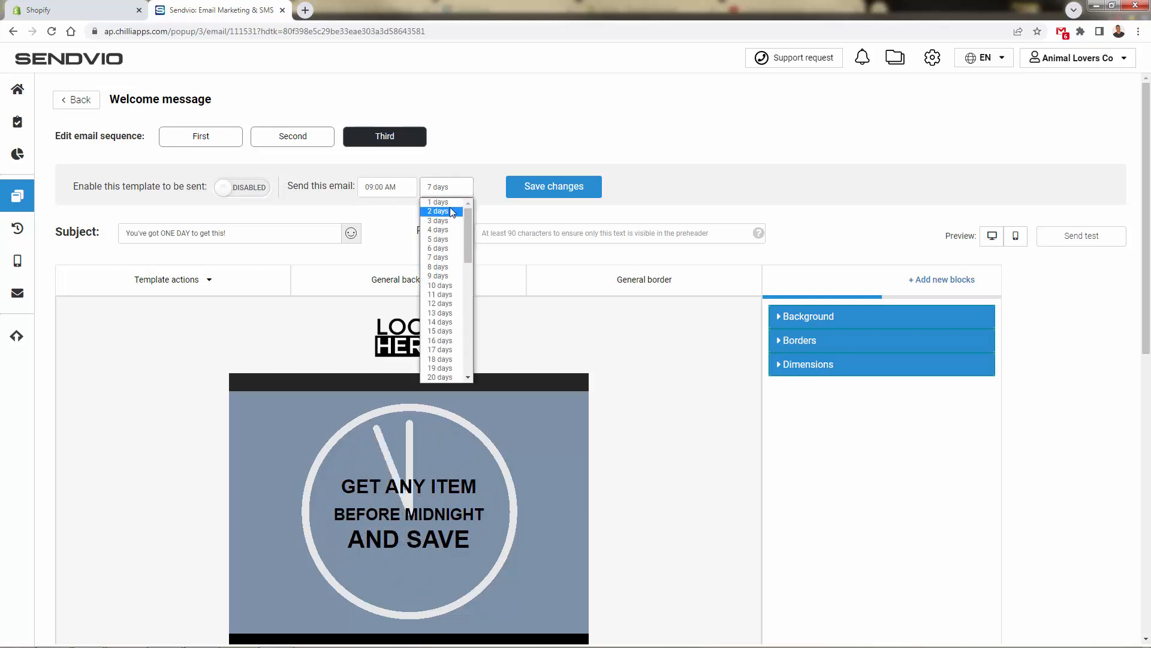
{"action": "left_click", "coordinate": [450, 211]}
Step: Save the third email template with its coupons and social media icons removed and sending enabled
{"action": "left_click", "coordinate": [557, 187]}
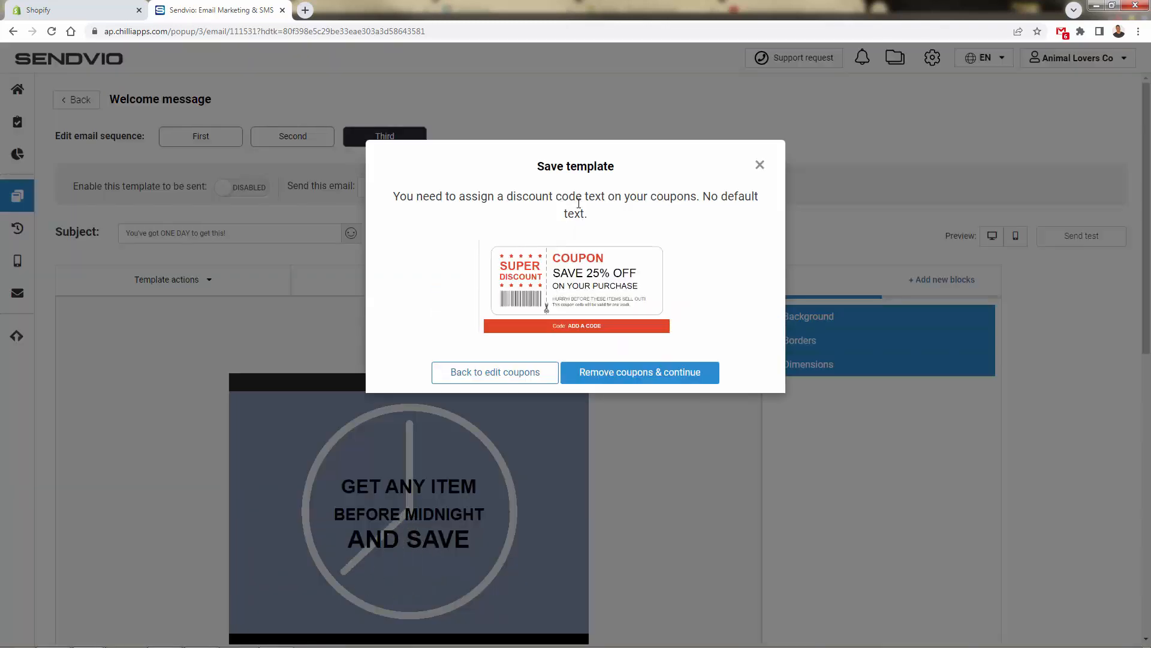
{"action": "left_click", "coordinate": [599, 376]}
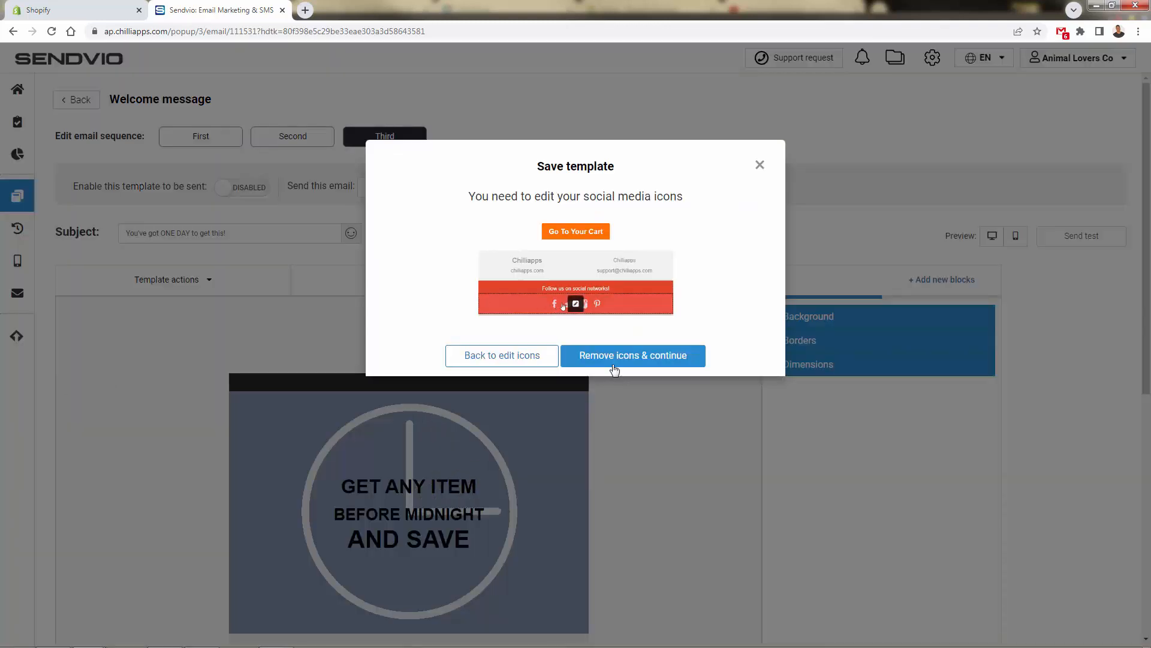
{"action": "left_click", "coordinate": [614, 361]}
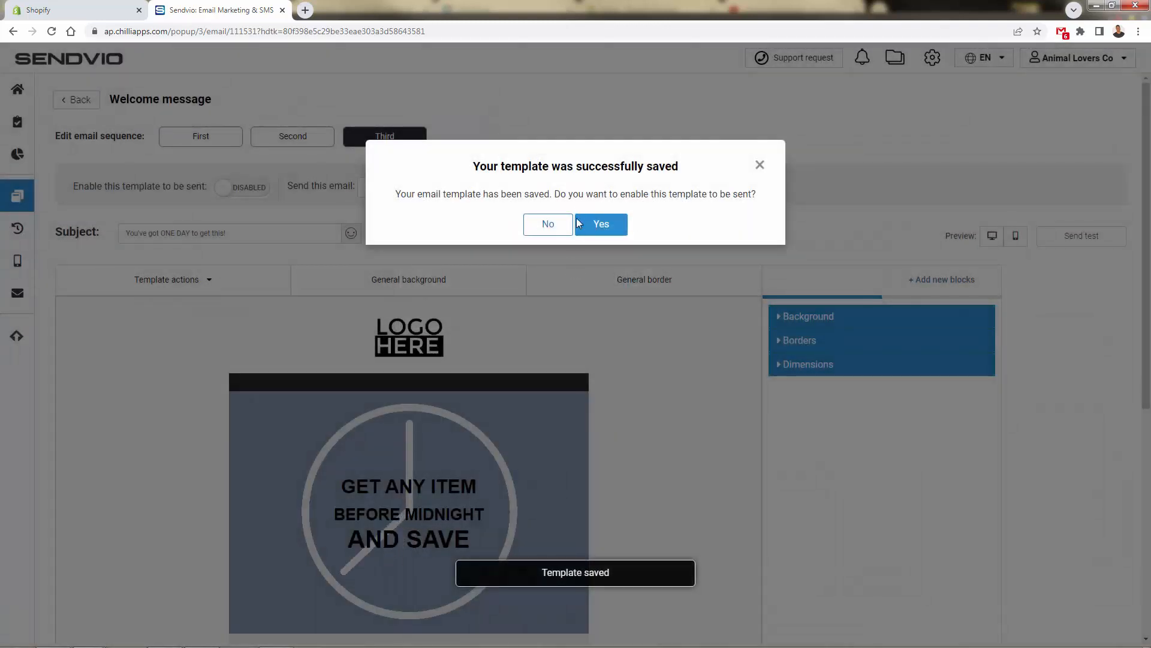
{"action": "left_click", "coordinate": [614, 225]}
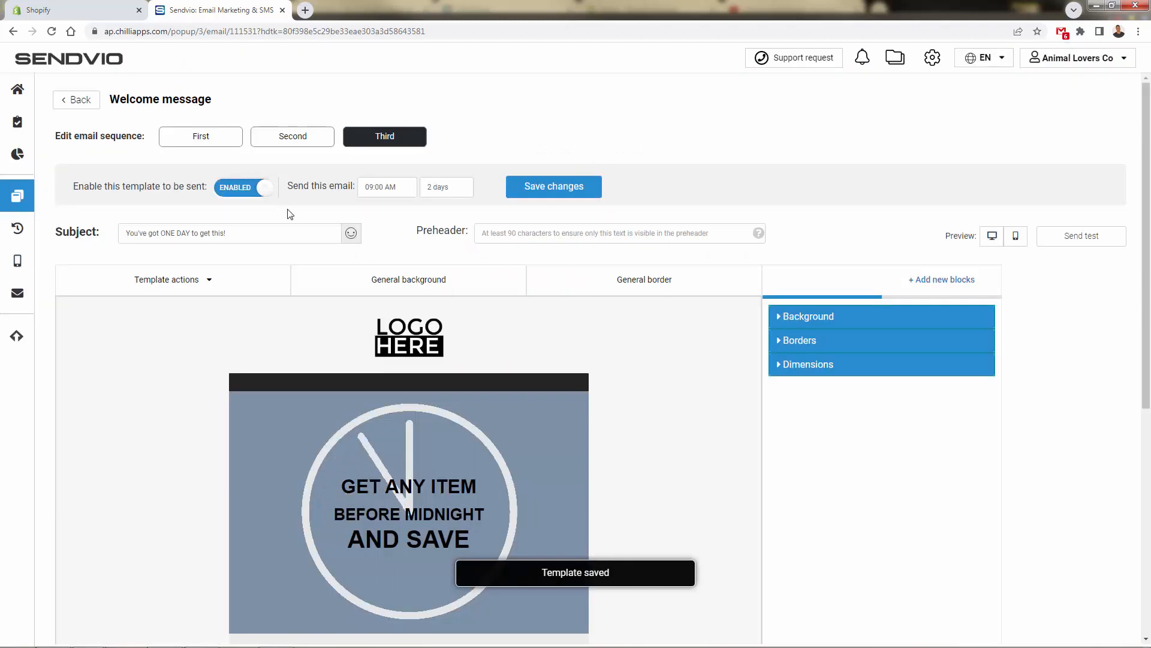
{"action": "left_click", "coordinate": [563, 195]}
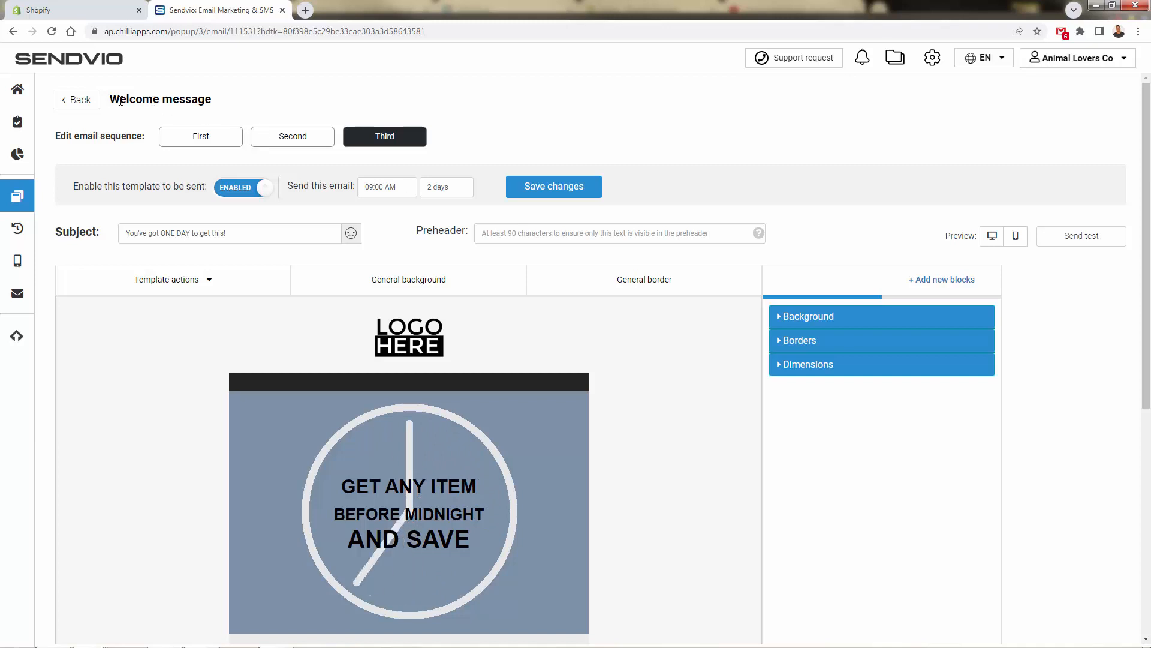
Step: Leave the email editor and review the opt-out line in the General popup's SMS for subscribers
{"action": "left_click", "coordinate": [77, 100]}
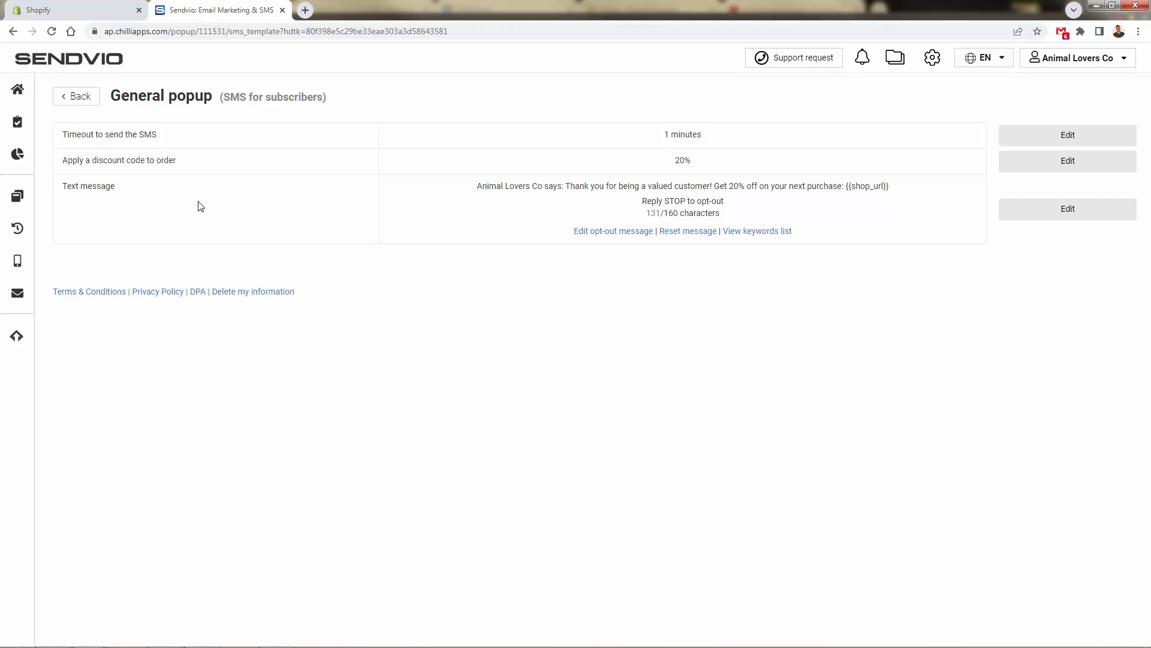
{"action": "triple_click", "coordinate": [672, 203]}
{"action": "double_click", "coordinate": [667, 204]}
{"action": "left_click", "coordinate": [666, 204]}
{"action": "triple_click", "coordinate": [666, 203]}
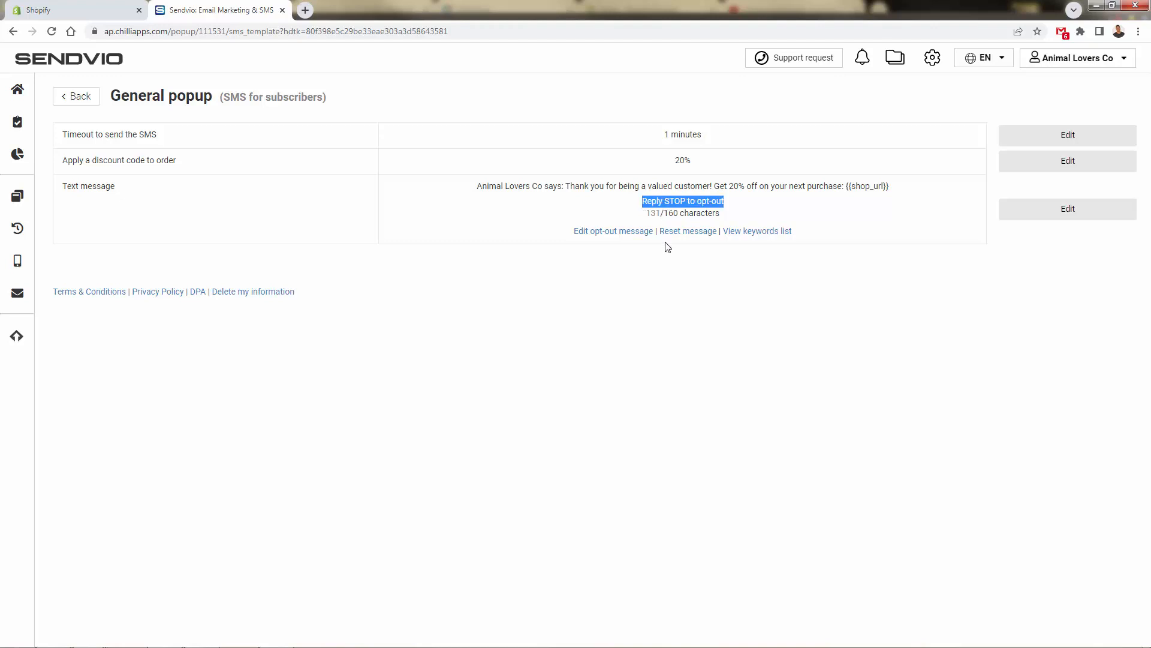
{"action": "left_click", "coordinate": [669, 211]}
Step: Save the SMS discount as an automatically created 20% percentage code, usable once and valid for 7 days
{"action": "left_click", "coordinate": [1064, 161]}
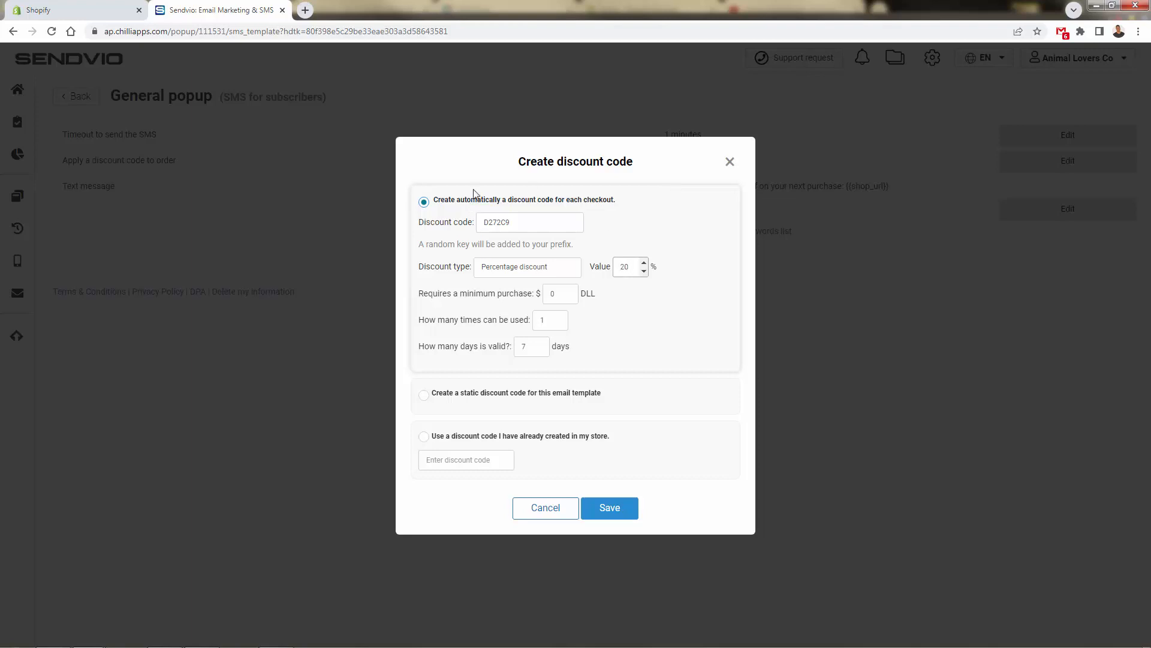
{"action": "left_click", "coordinate": [634, 516]}
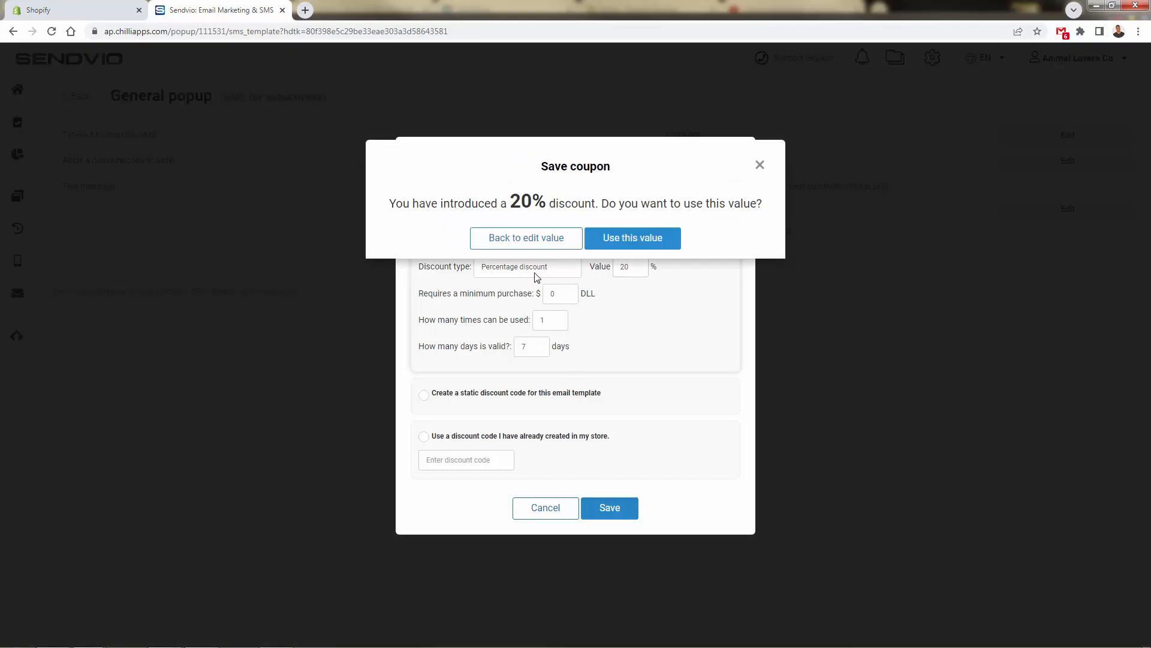
{"action": "left_click", "coordinate": [609, 236]}
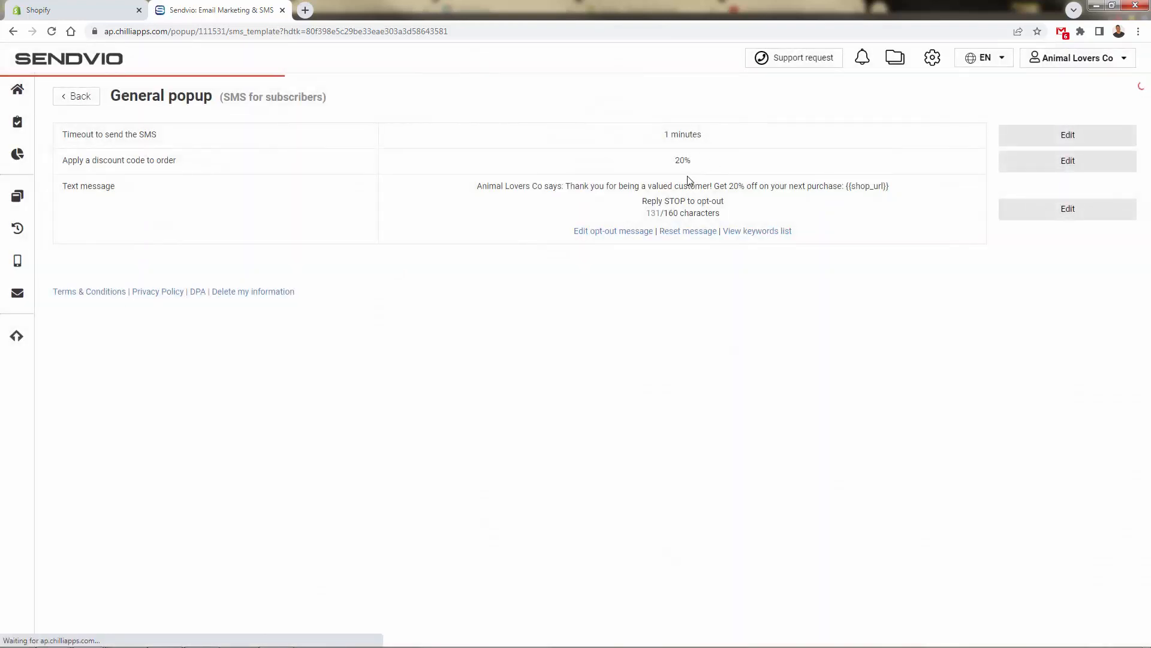
{"action": "left_click_drag", "start_coordinate": [708, 186], "coordinate": [808, 185]}
{"action": "left_click", "coordinate": [808, 182]}
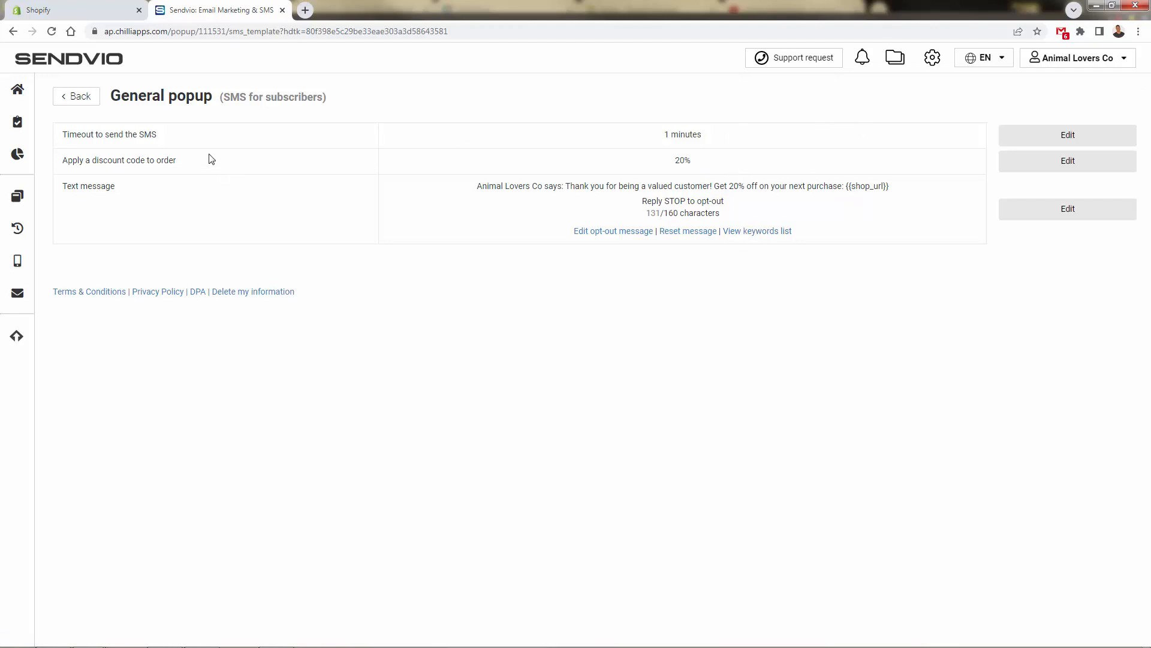
Step: Set the subscriber SMS timeout to Immediately and save it
{"action": "left_click", "coordinate": [1015, 138]}
{"action": "left_click", "coordinate": [693, 142]}
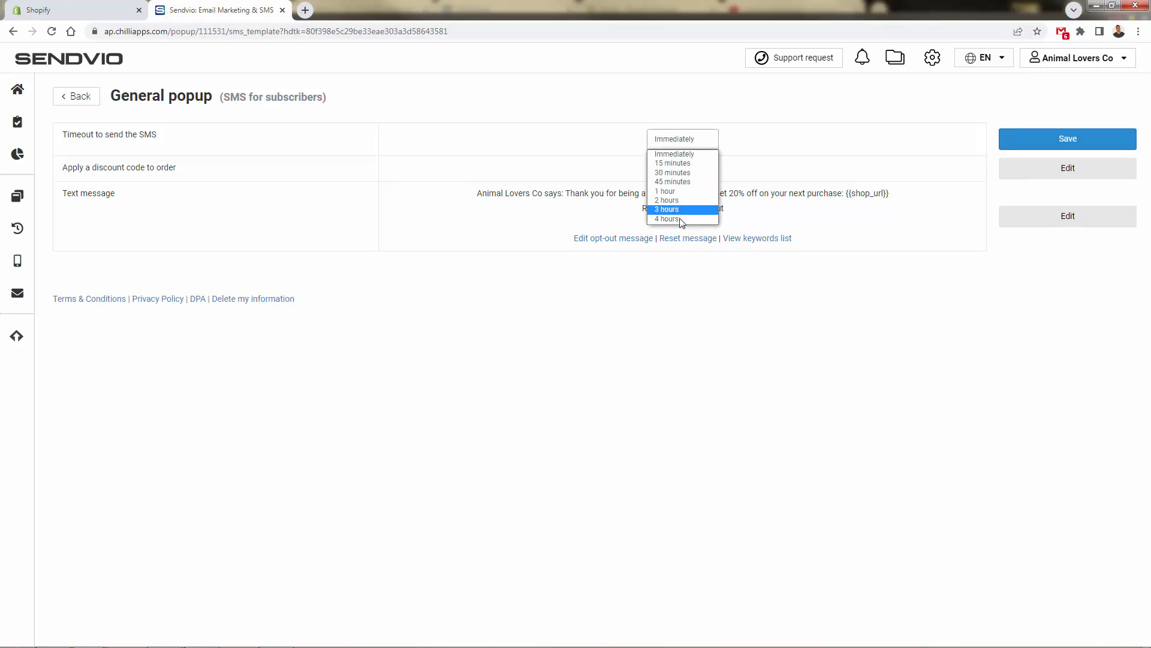
{"action": "left_click", "coordinate": [691, 154]}
{"action": "left_click", "coordinate": [1031, 141]}
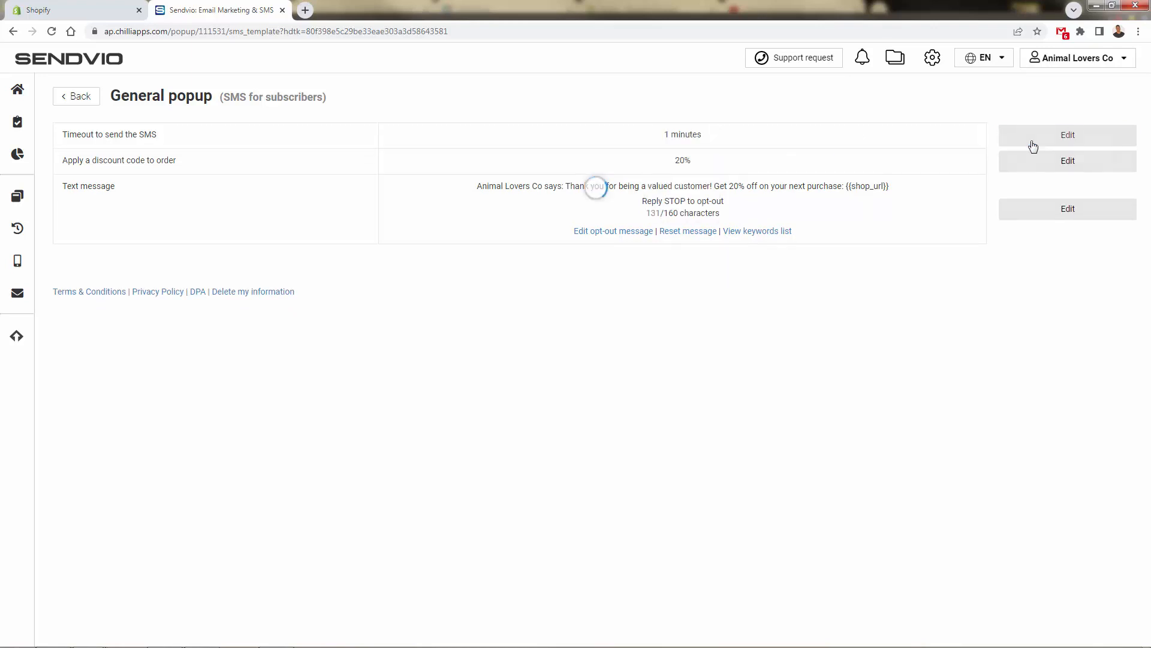
Step: Open the subscriber SMS text for editing and examine its wording and character limit
{"action": "left_click", "coordinate": [1054, 214]}
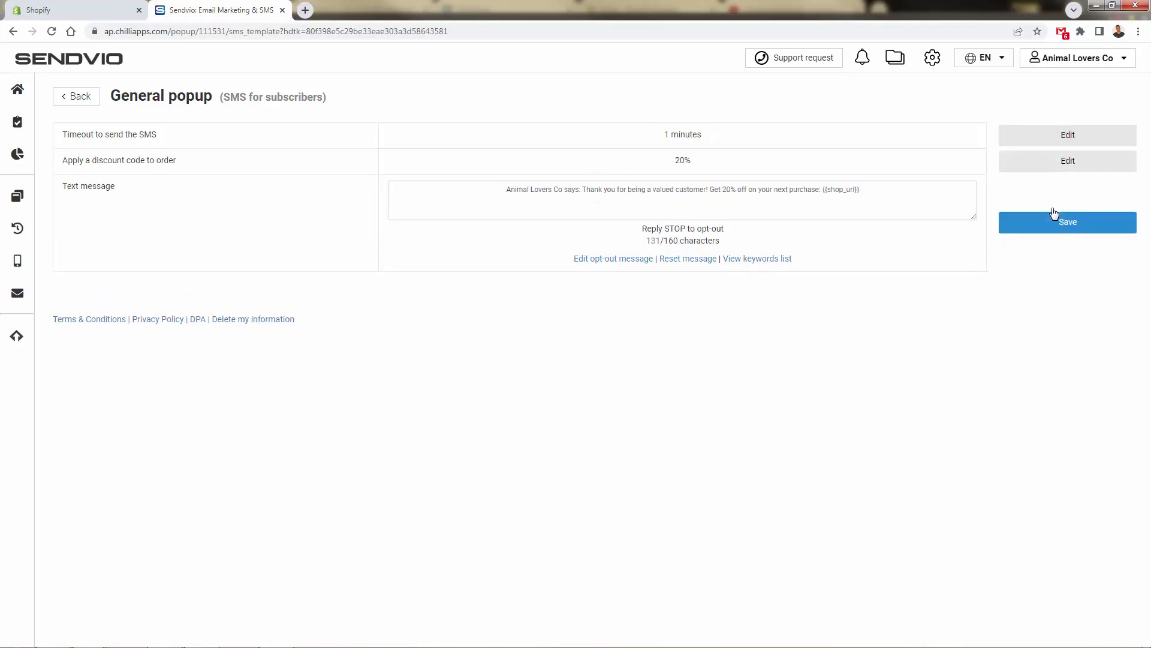
{"action": "triple_click", "coordinate": [644, 196]}
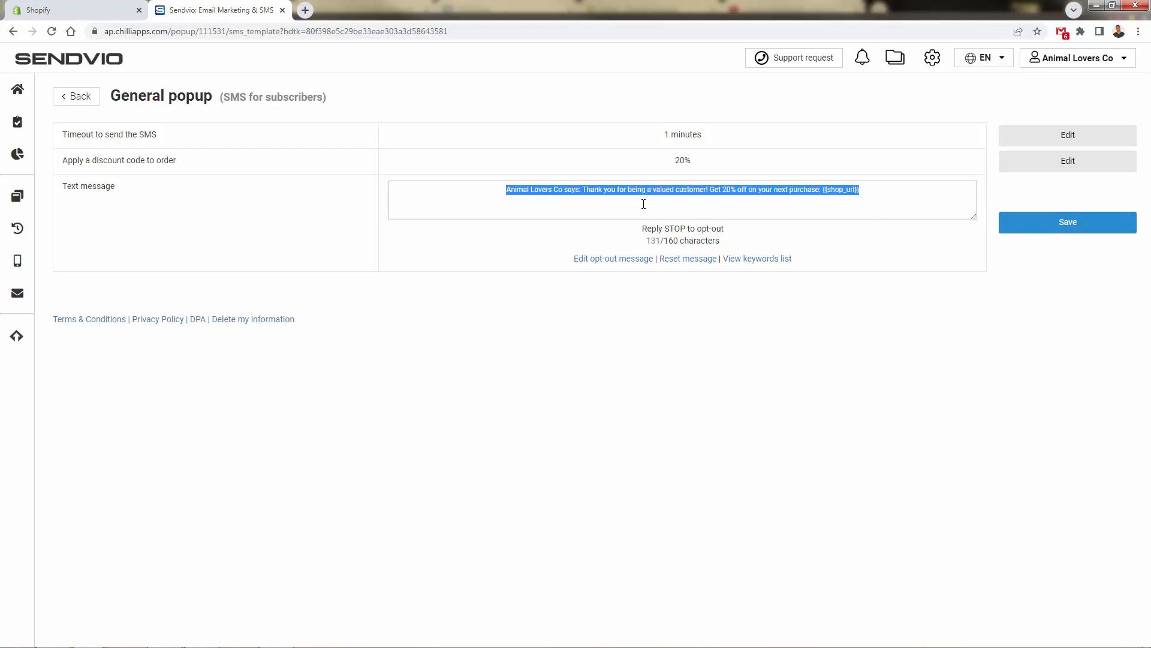
{"action": "left_click", "coordinate": [644, 204]}
{"action": "triple_click", "coordinate": [673, 240]}
{"action": "left_click", "coordinate": [716, 213]}
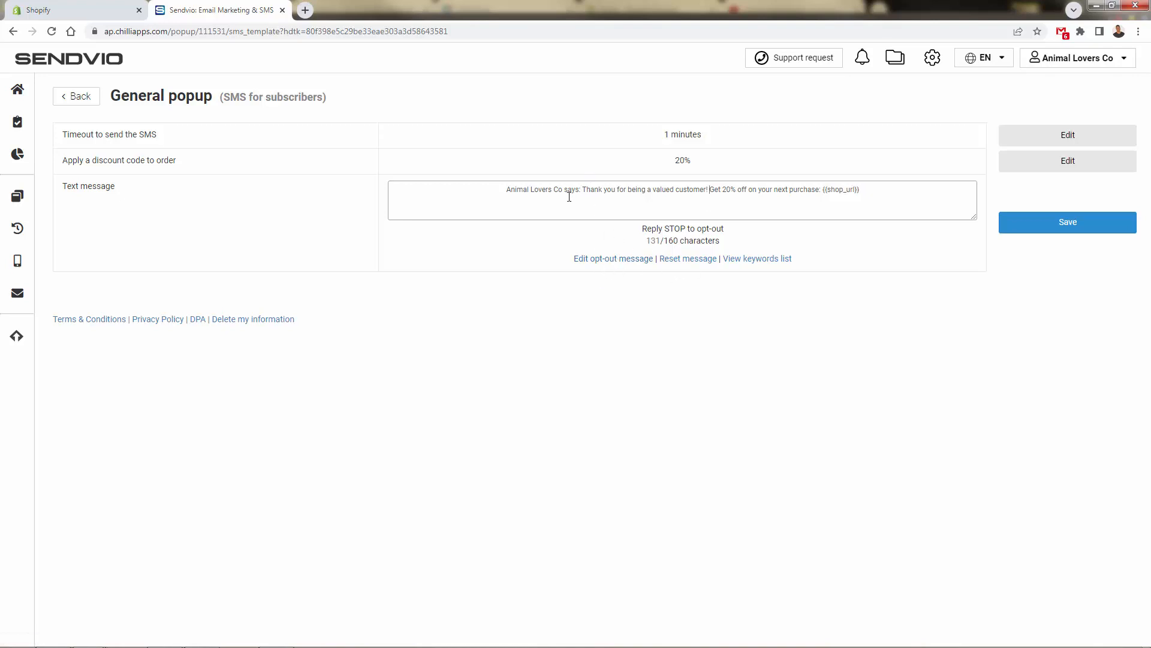
{"action": "left_click_drag", "start_coordinate": [655, 192], "coordinate": [840, 181]}
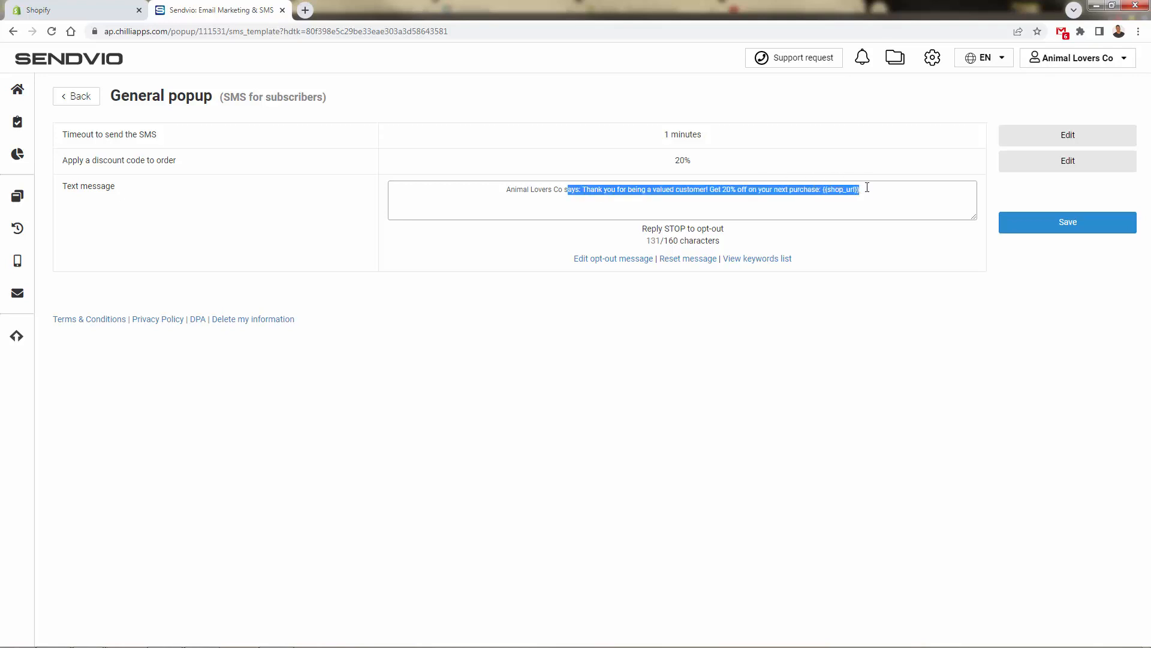
{"action": "left_click", "coordinate": [862, 192]}
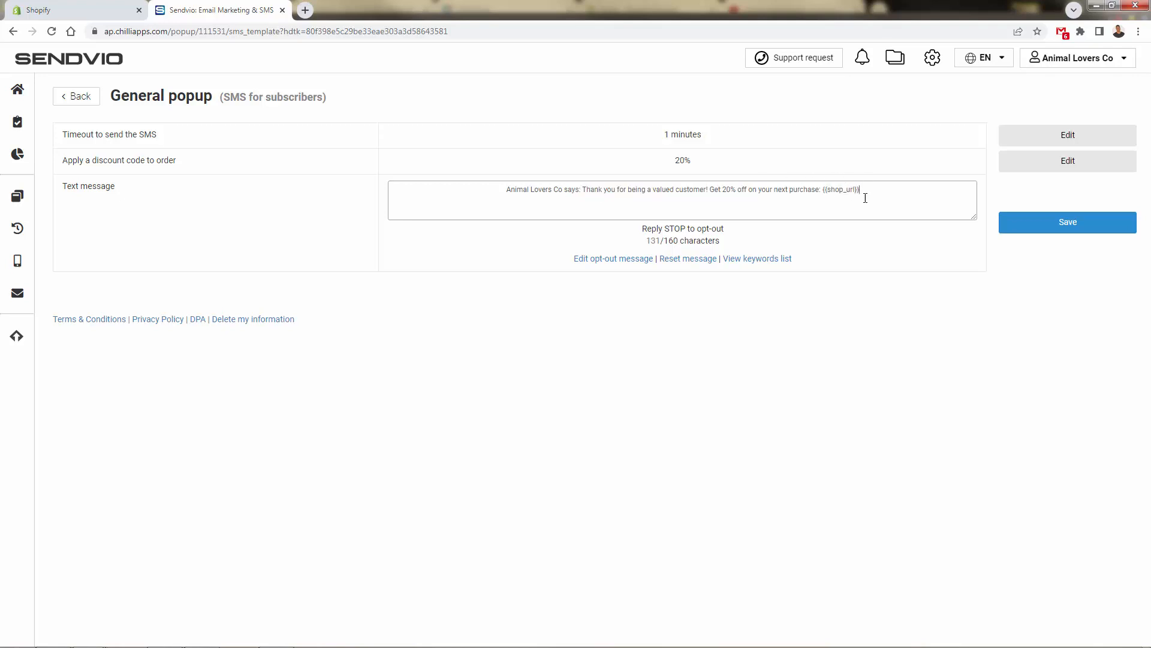
Step: Save the subscriber SMS text, return to the Welcome message settings and enable the General Pop-up on the store
{"action": "left_click", "coordinate": [1045, 232]}
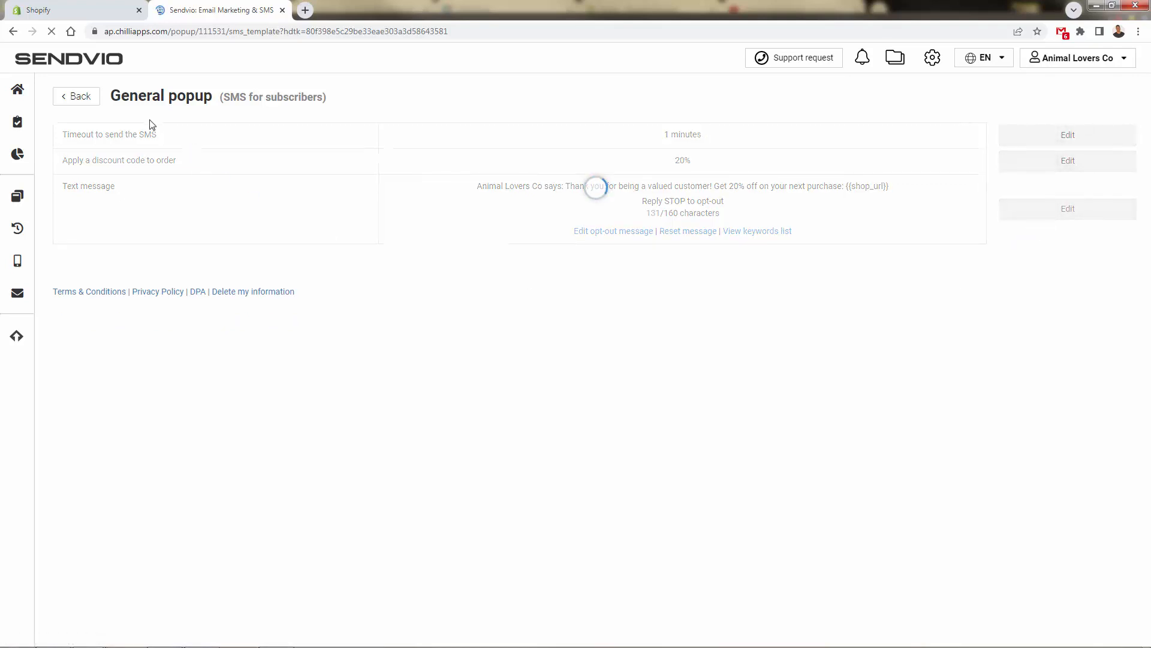
{"action": "left_click", "coordinate": [86, 103]}
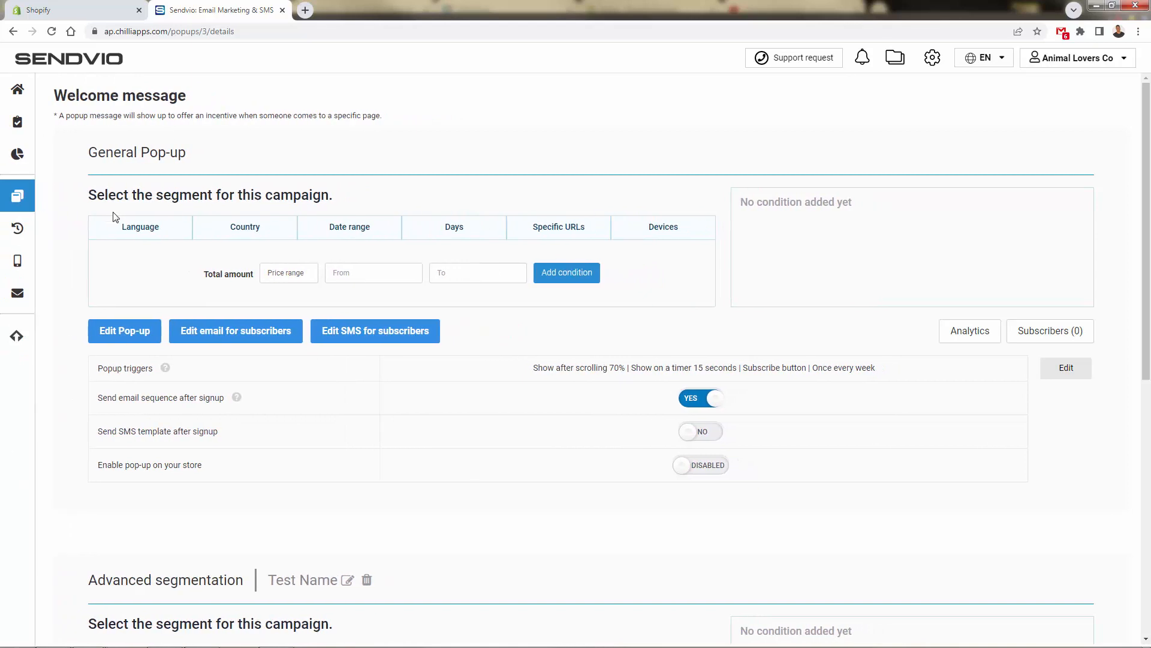
{"action": "scroll", "coordinate": [84, 393], "scroll_direction": "down", "scroll_amount": 3}
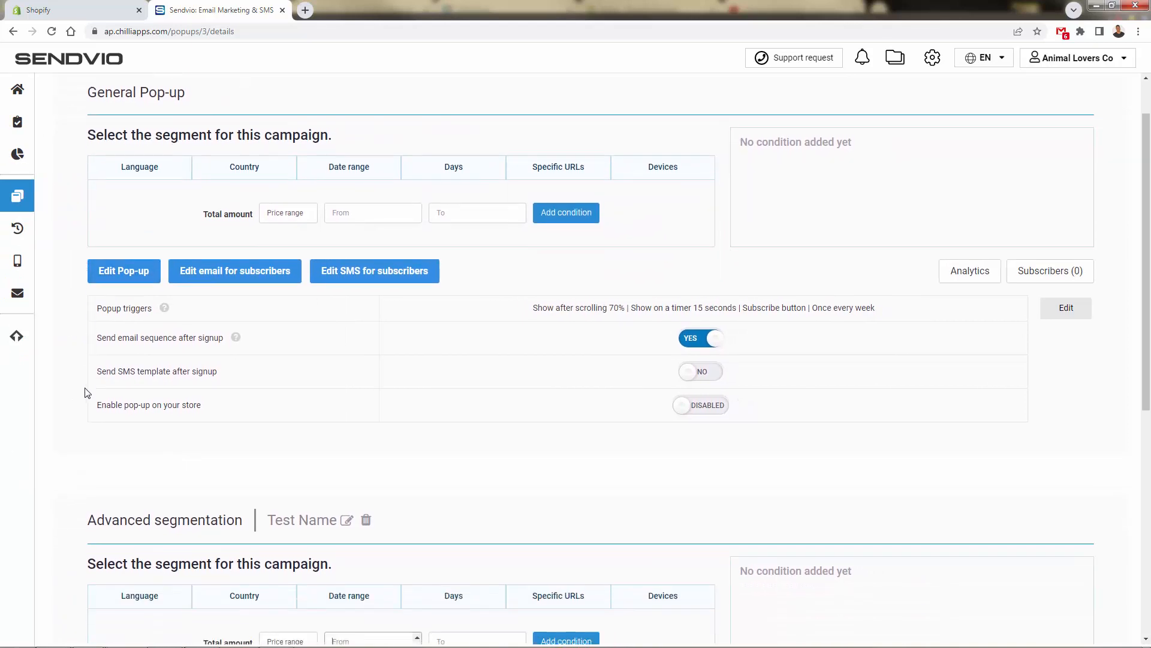
{"action": "scroll", "coordinate": [85, 393], "scroll_direction": "down", "scroll_amount": 5}
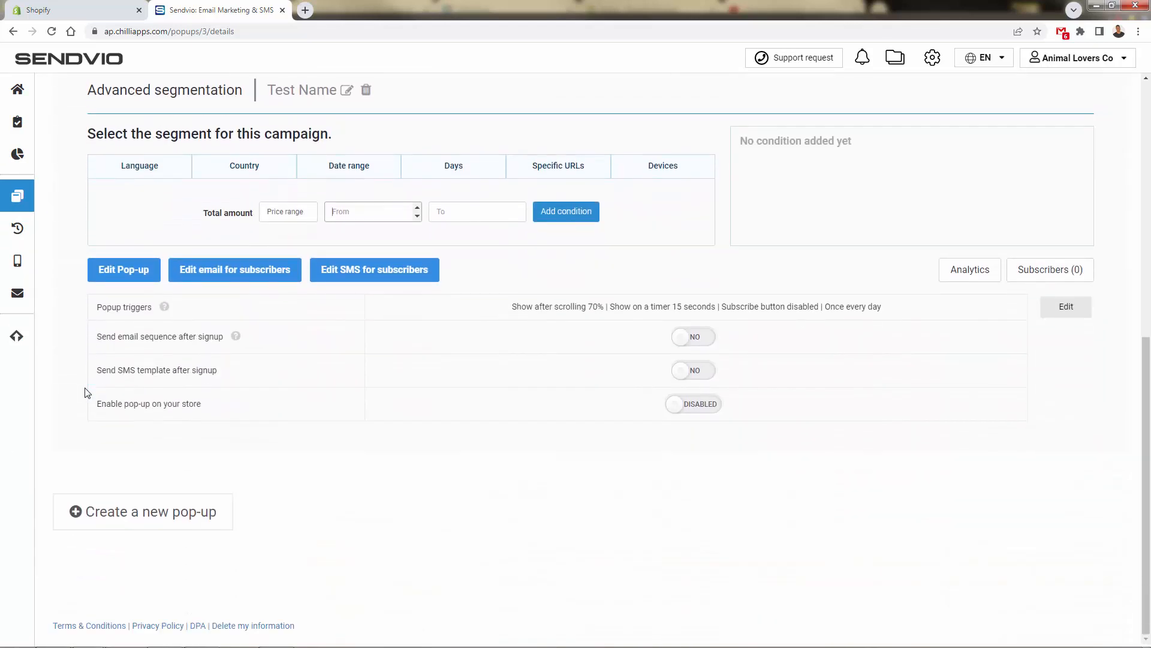
{"action": "scroll", "coordinate": [151, 329], "scroll_direction": "up", "scroll_amount": 8}
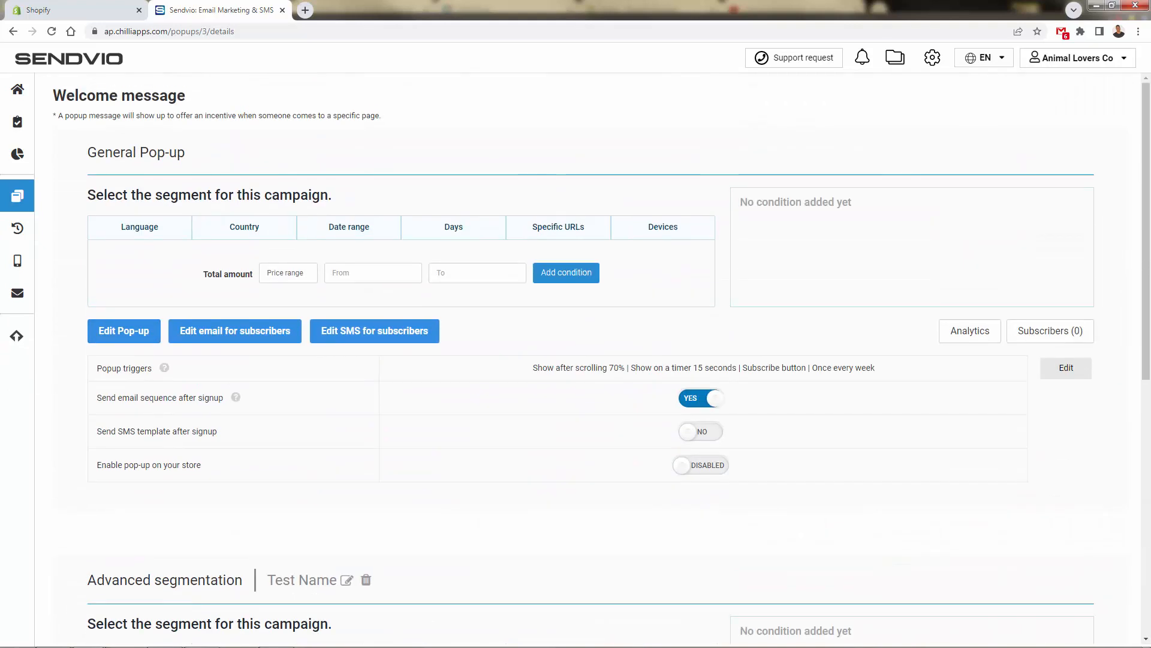
{"action": "left_click", "coordinate": [696, 468]}
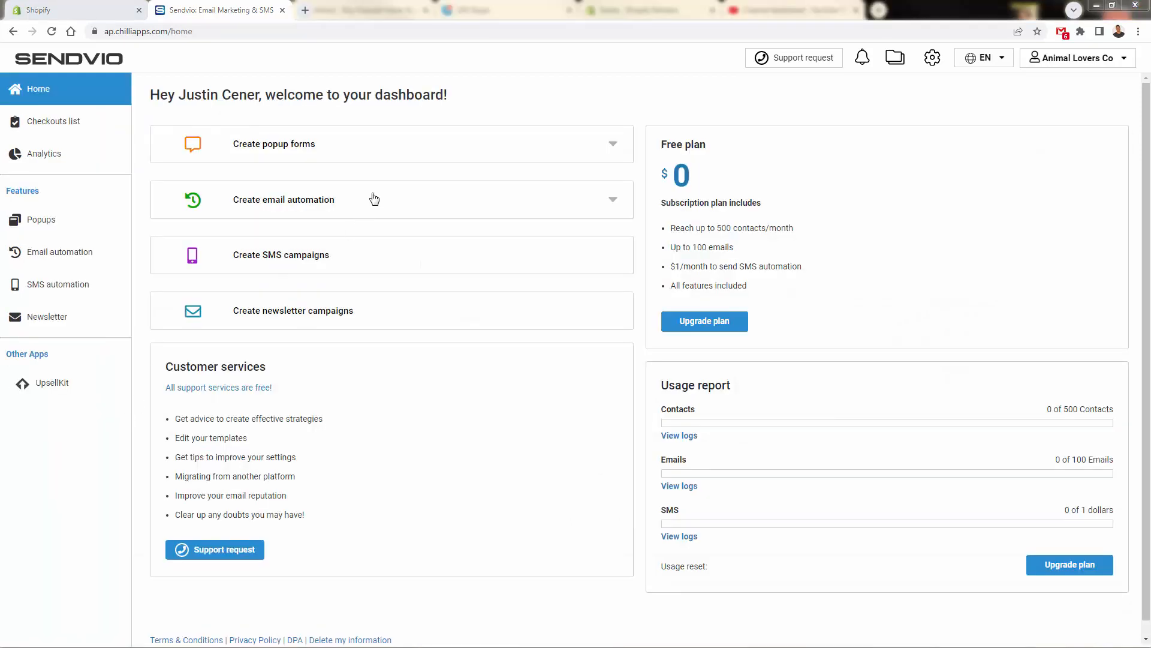
Step: Open the Abandoned checkouts email automation from the home dashboard and review its general campaign settings
{"action": "left_click", "coordinate": [374, 198]}
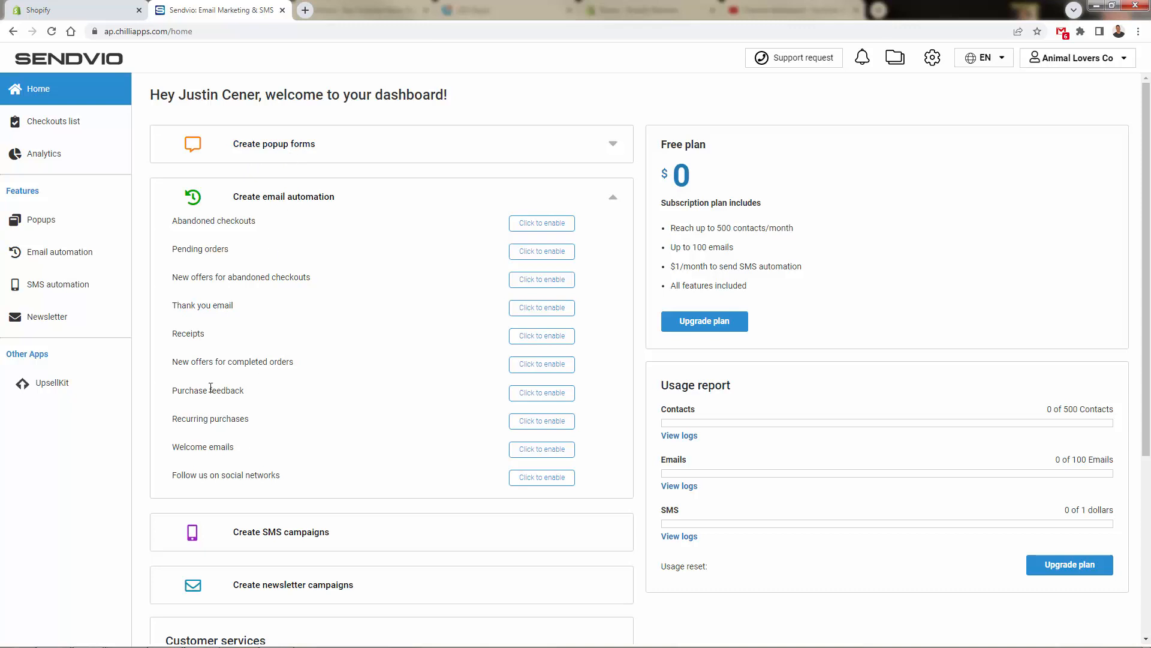
{"action": "left_click", "coordinate": [541, 224]}
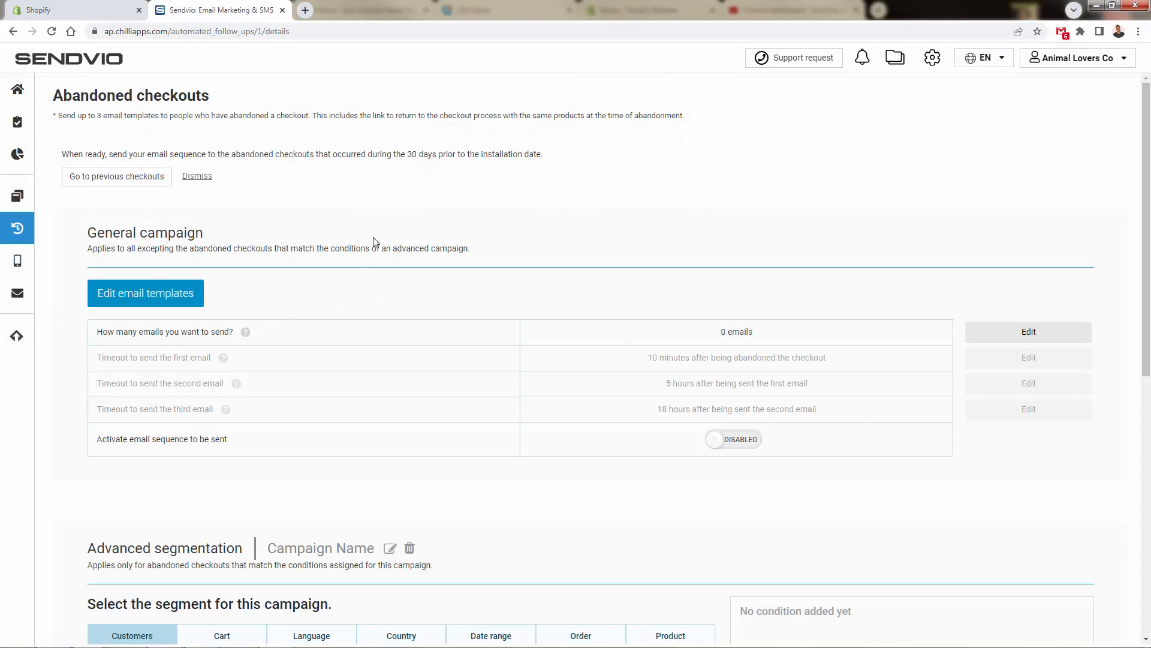
{"action": "scroll", "coordinate": [369, 247], "scroll_direction": "down", "scroll_amount": 1}
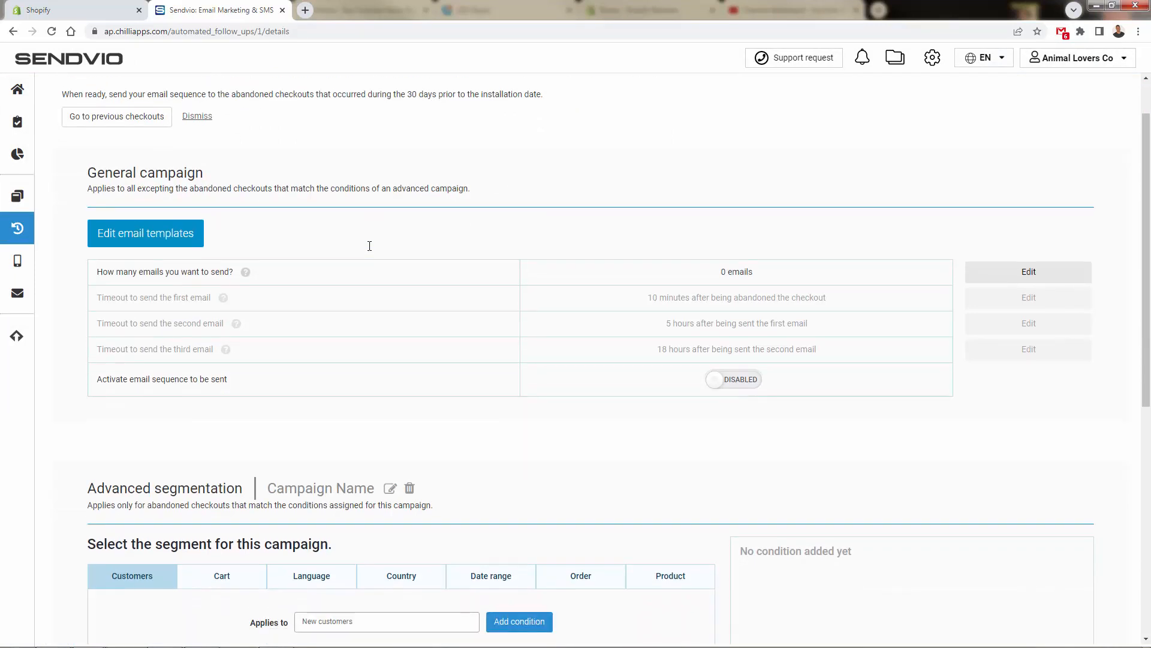
{"action": "scroll", "coordinate": [370, 267], "scroll_direction": "up", "scroll_amount": 1}
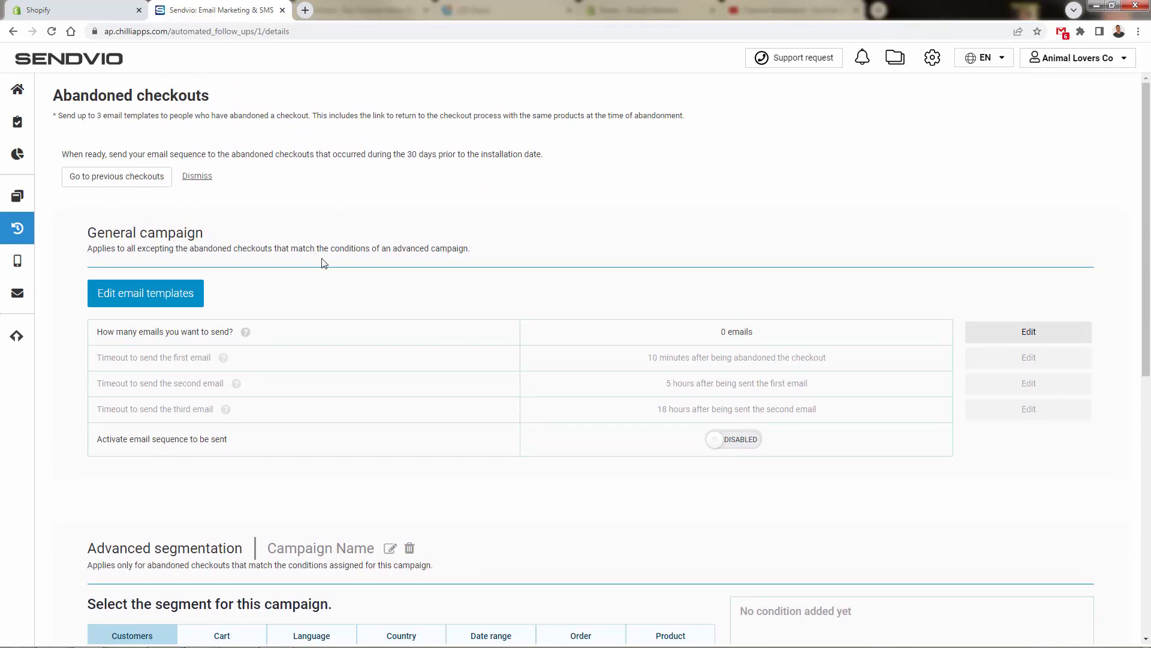
Step: Browse the template gallery and blank editor for the first abandoned-checkout email, and return to the campaign settings
{"action": "left_click", "coordinate": [140, 306]}
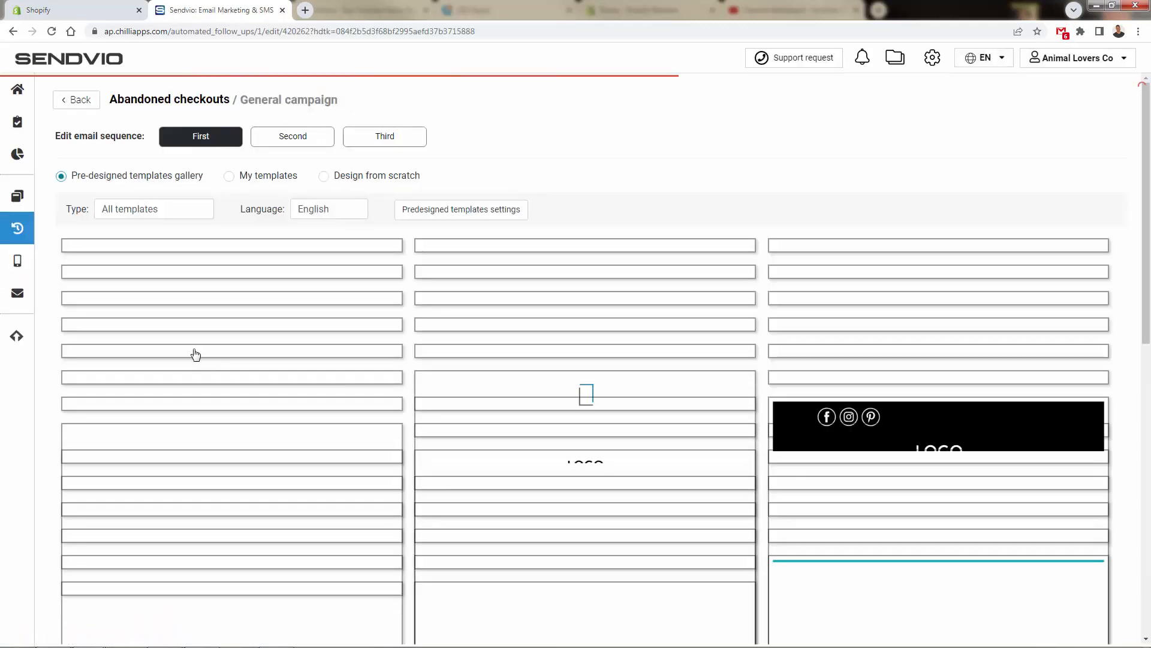
{"action": "mouse_move", "coordinate": [391, 437]}
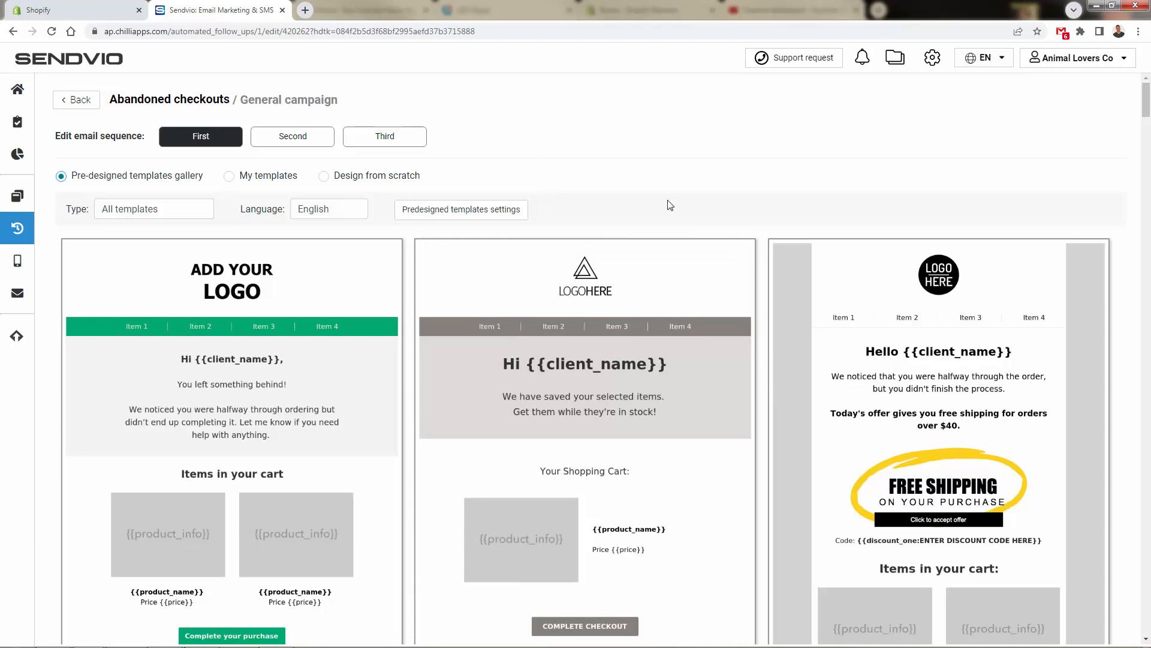
{"action": "mouse_move", "coordinate": [171, 424]}
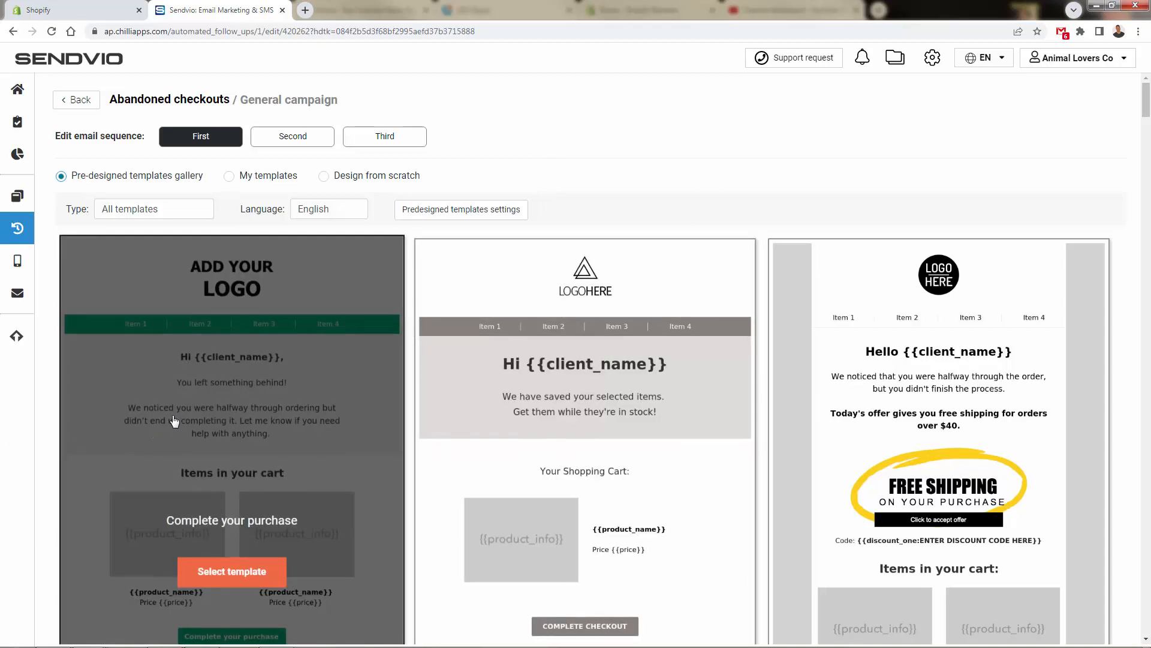
{"action": "mouse_move", "coordinate": [495, 432]}
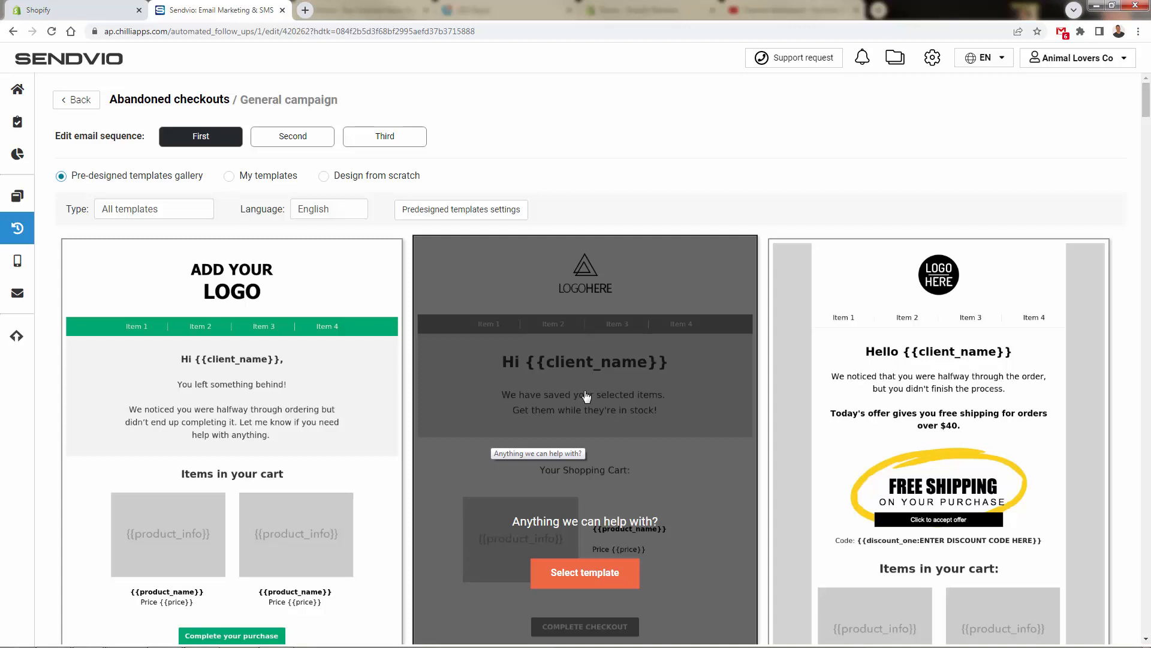
{"action": "mouse_move", "coordinate": [950, 509]}
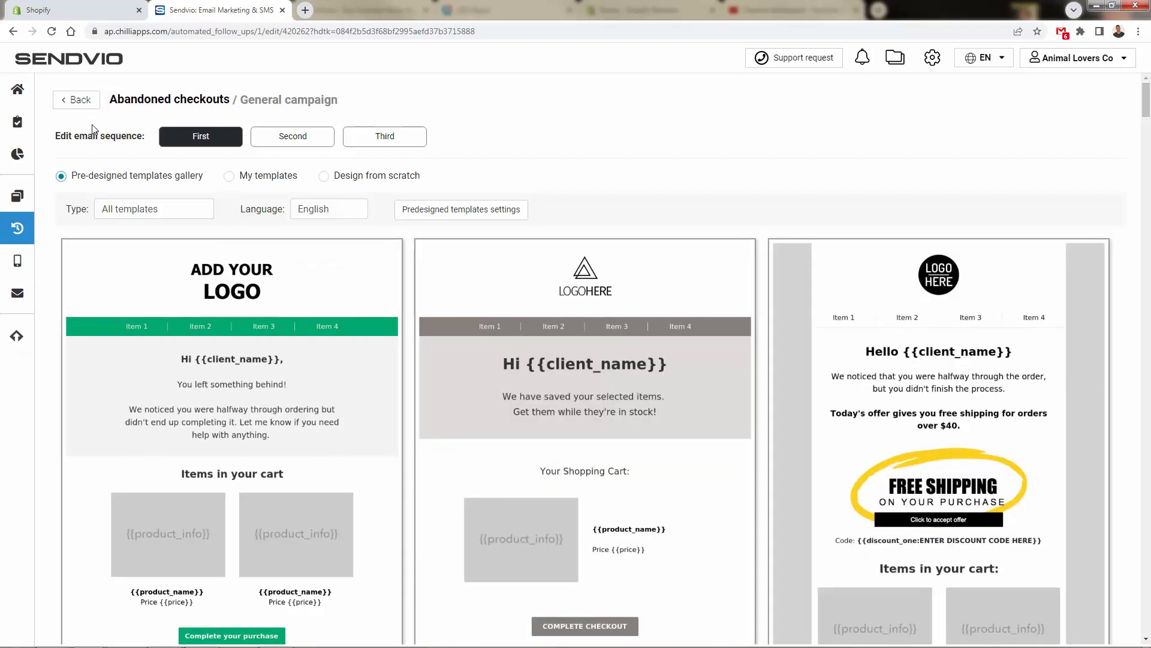
{"action": "left_click", "coordinate": [84, 102]}
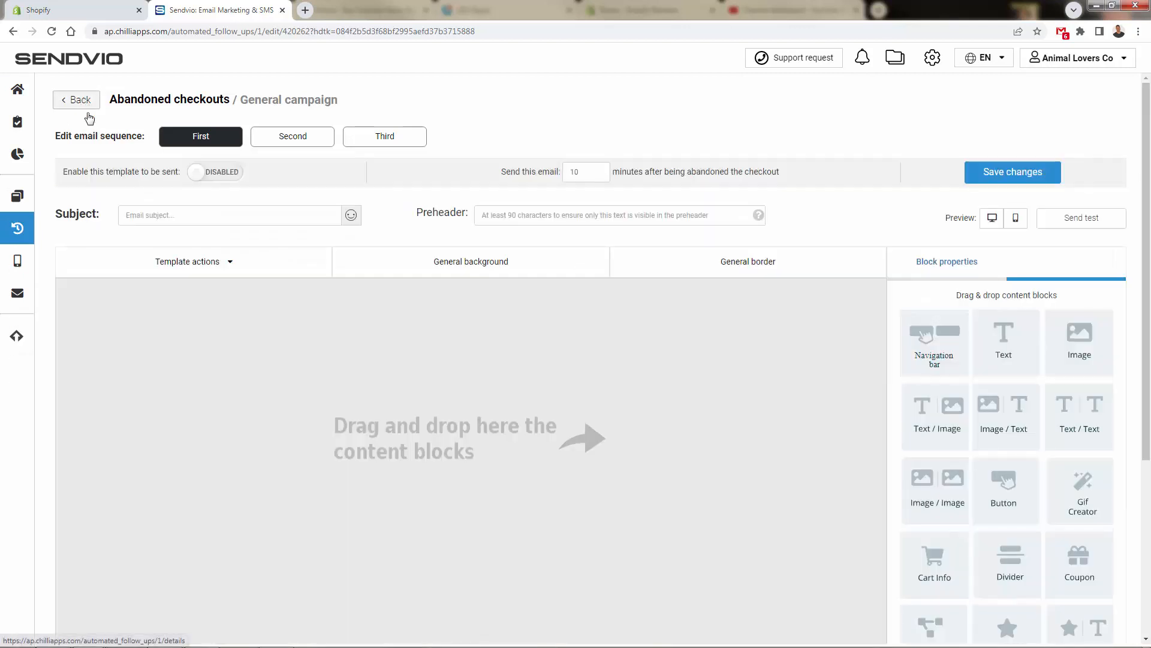
{"action": "left_click", "coordinate": [13, 31]}
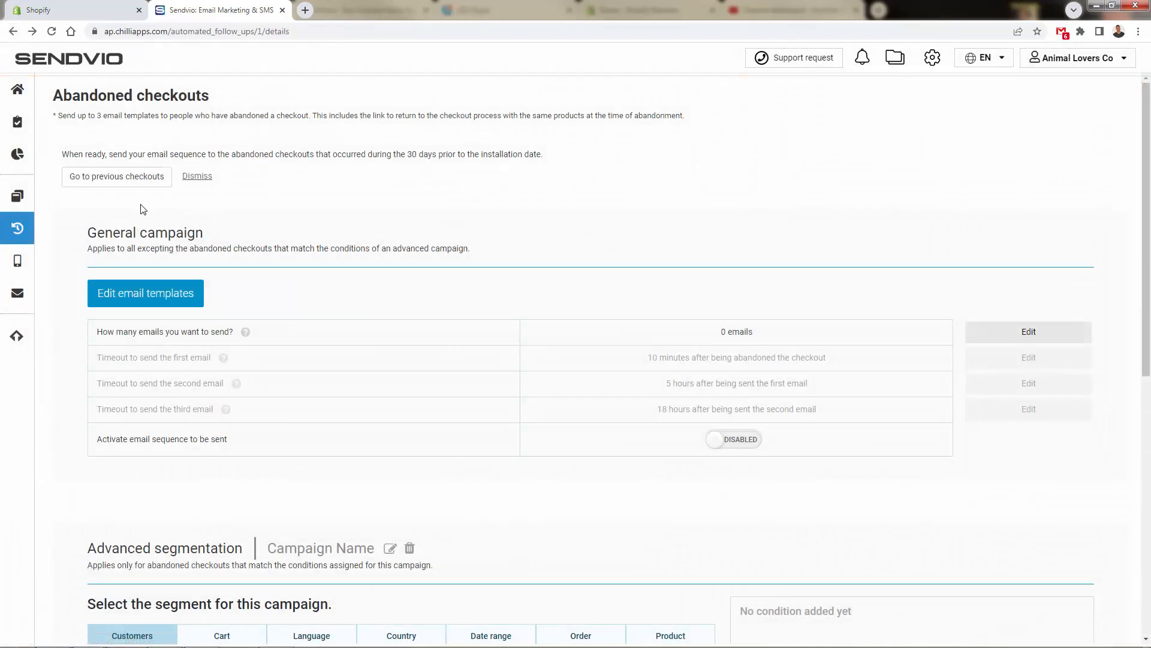
Step: Try to change how many emails the Abandoned checkouts general campaign sends
{"action": "scroll", "coordinate": [138, 222], "scroll_direction": "down", "scroll_amount": 1}
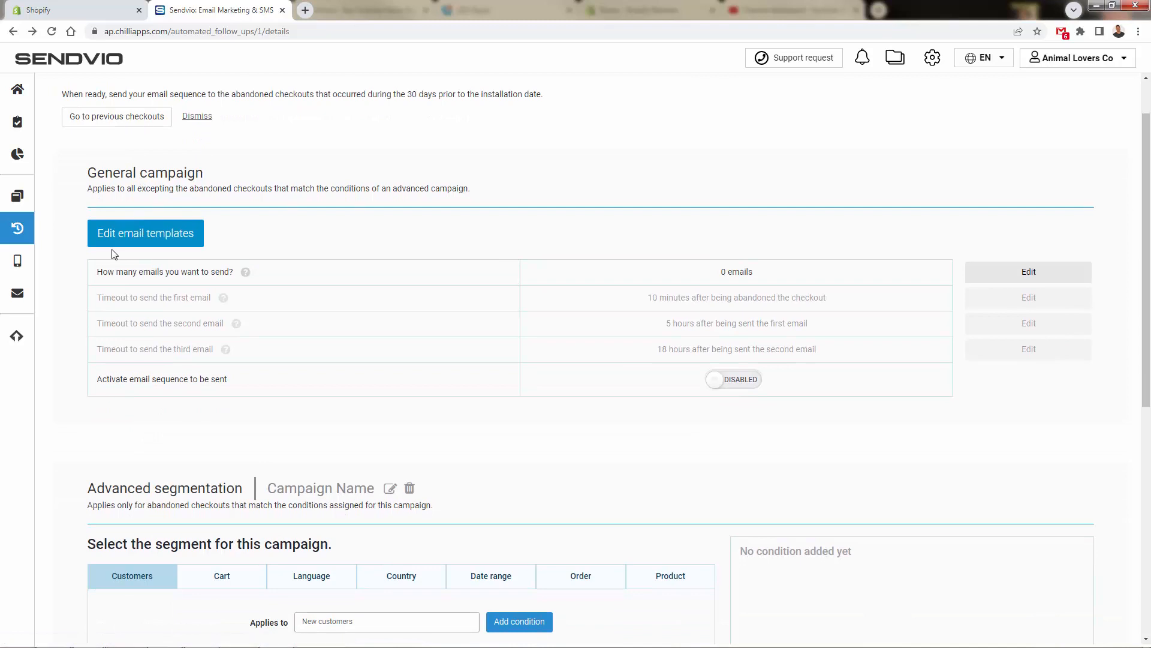
{"action": "left_click", "coordinate": [1033, 270]}
{"action": "left_click", "coordinate": [740, 281]}
{"action": "left_click", "coordinate": [729, 310]}
{"action": "left_click", "coordinate": [1054, 276]}
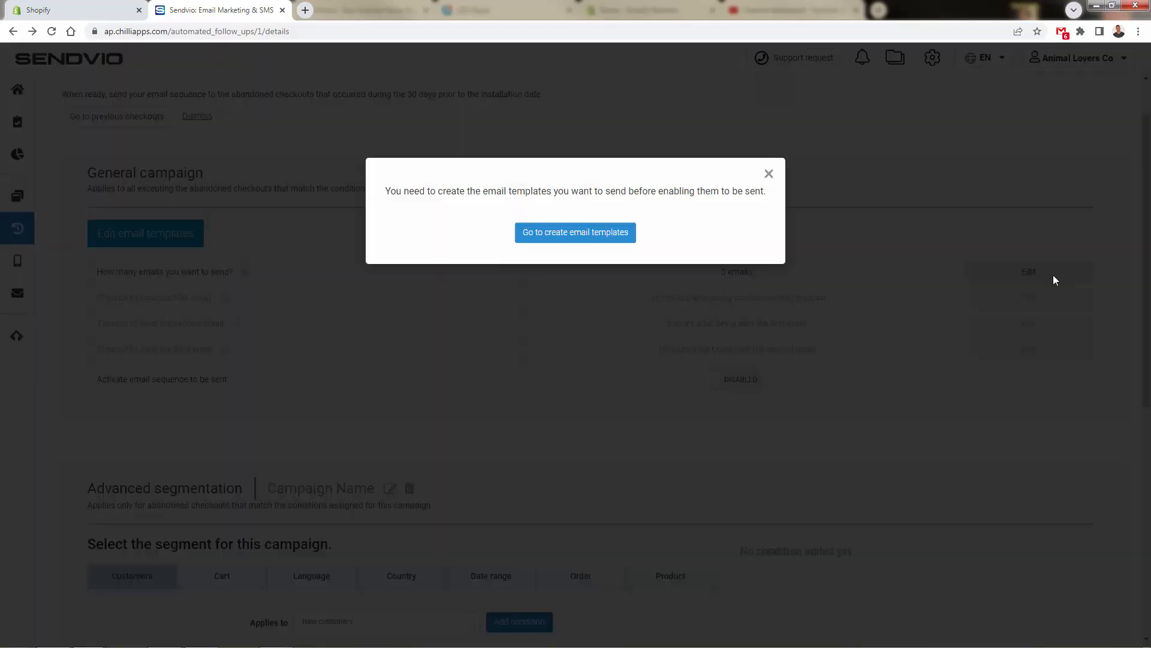
Step: Open the general campaign's email templates and review the first, second and third emails of the sequence
{"action": "left_click", "coordinate": [568, 232]}
{"action": "left_click", "coordinate": [160, 235]}
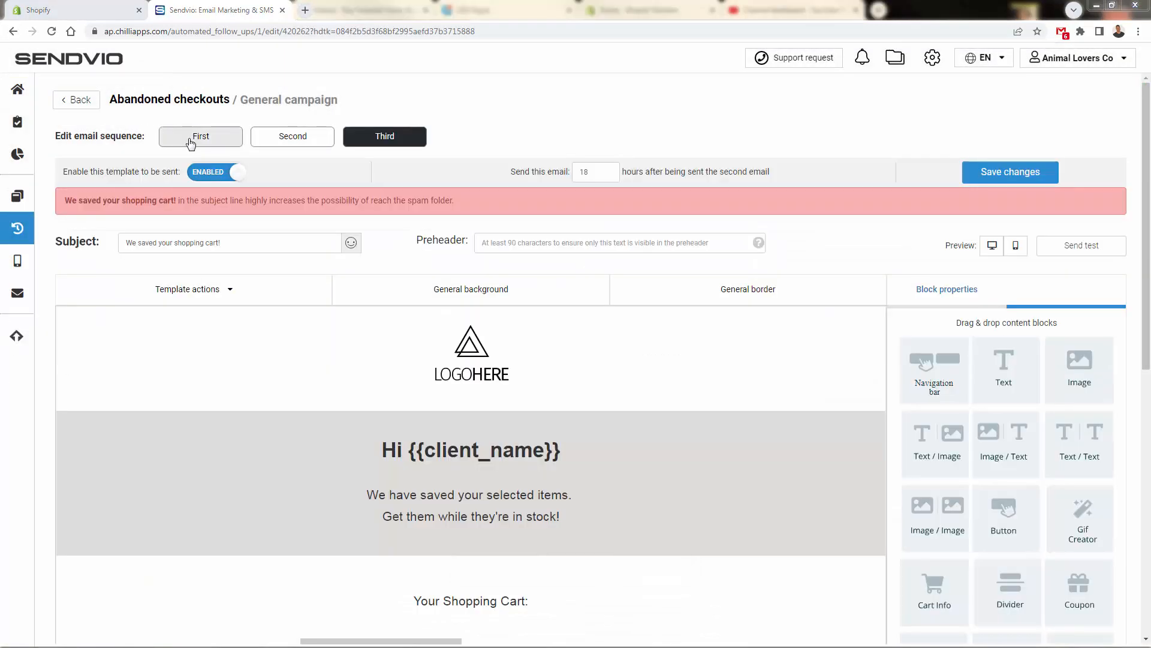
{"action": "left_click", "coordinate": [190, 140]}
{"action": "left_click", "coordinate": [276, 139]}
{"action": "left_click", "coordinate": [385, 139]}
Step: Return to the Abandoned checkouts settings and review the email timeouts, activation state and advanced segmentation
{"action": "left_click", "coordinate": [77, 103]}
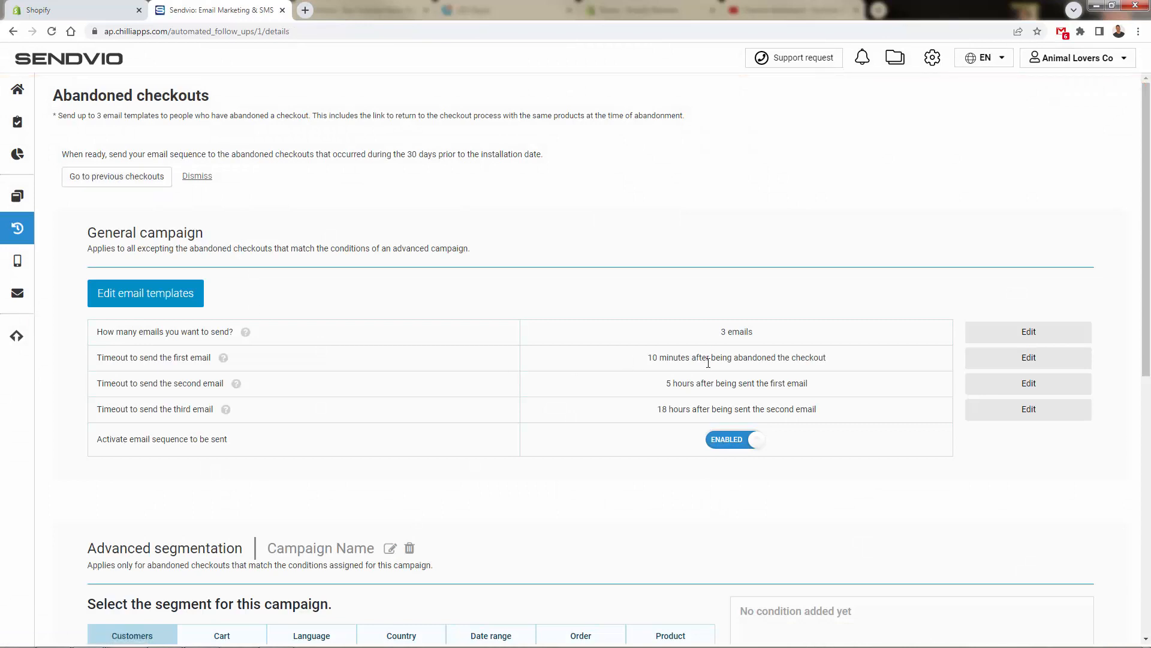
{"action": "scroll", "coordinate": [697, 313], "scroll_direction": "down", "scroll_amount": 1}
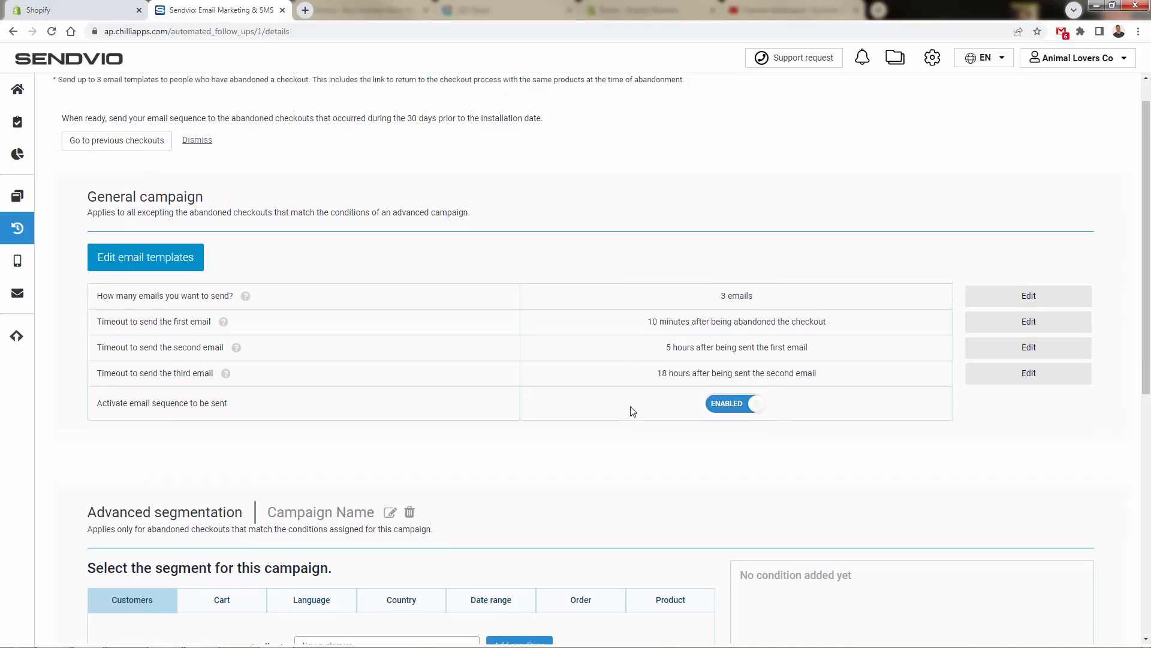
{"action": "scroll", "coordinate": [634, 412], "scroll_direction": "up", "scroll_amount": 1}
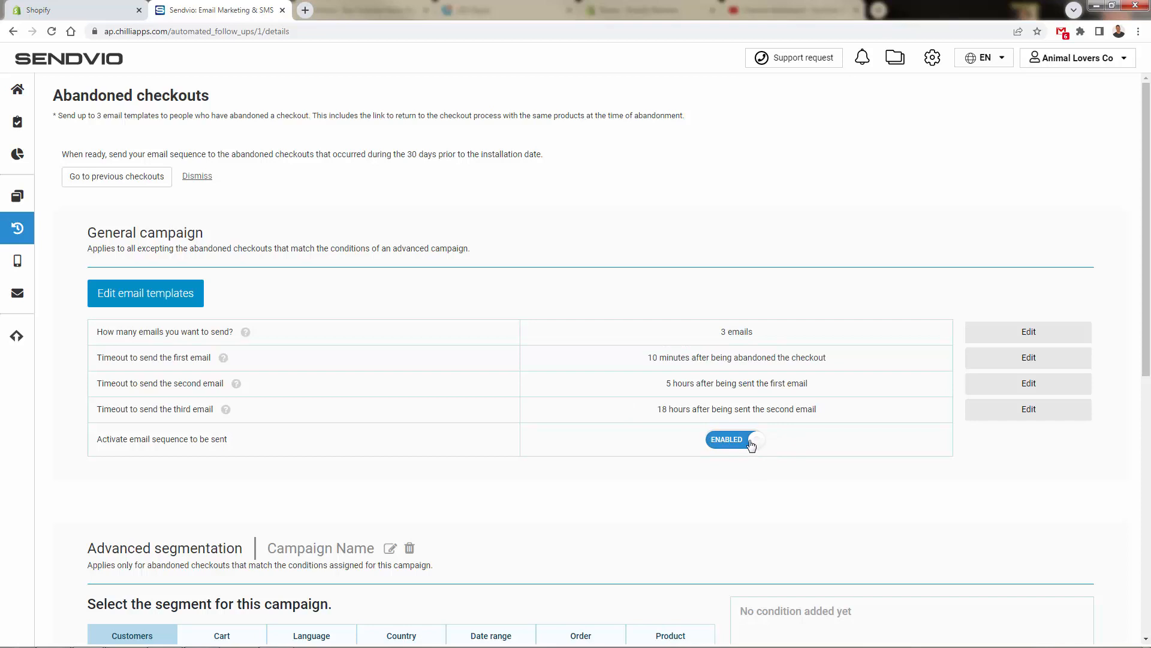
{"action": "scroll", "coordinate": [725, 403], "scroll_direction": "down", "scroll_amount": 7}
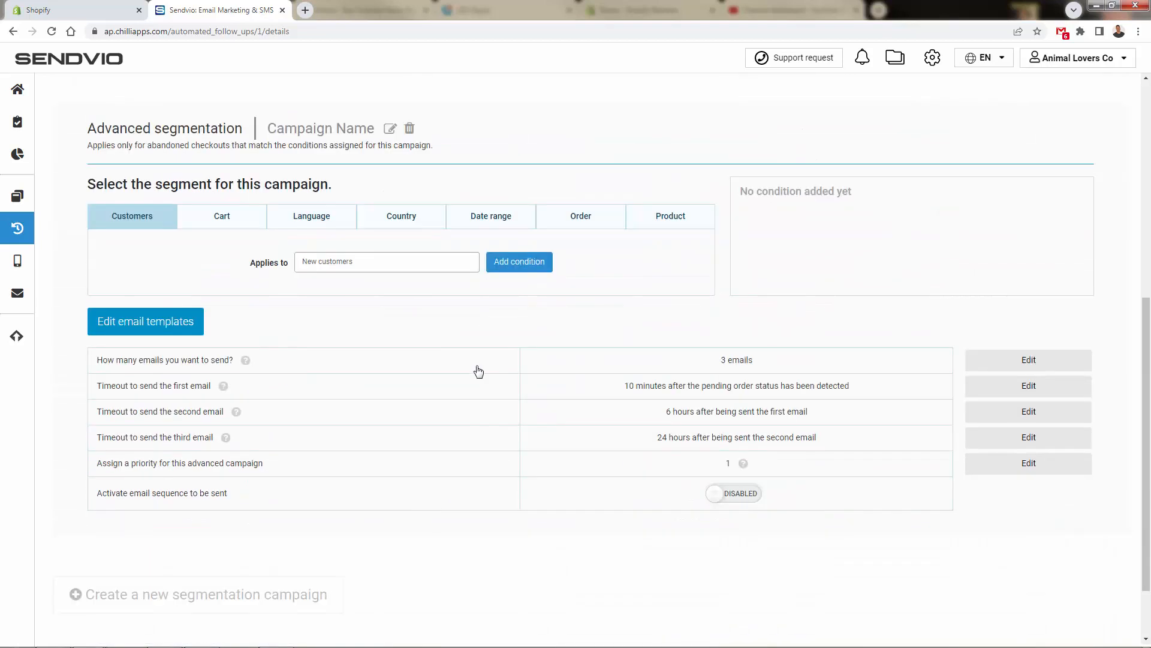
{"action": "scroll", "coordinate": [498, 491], "scroll_direction": "up", "scroll_amount": 7}
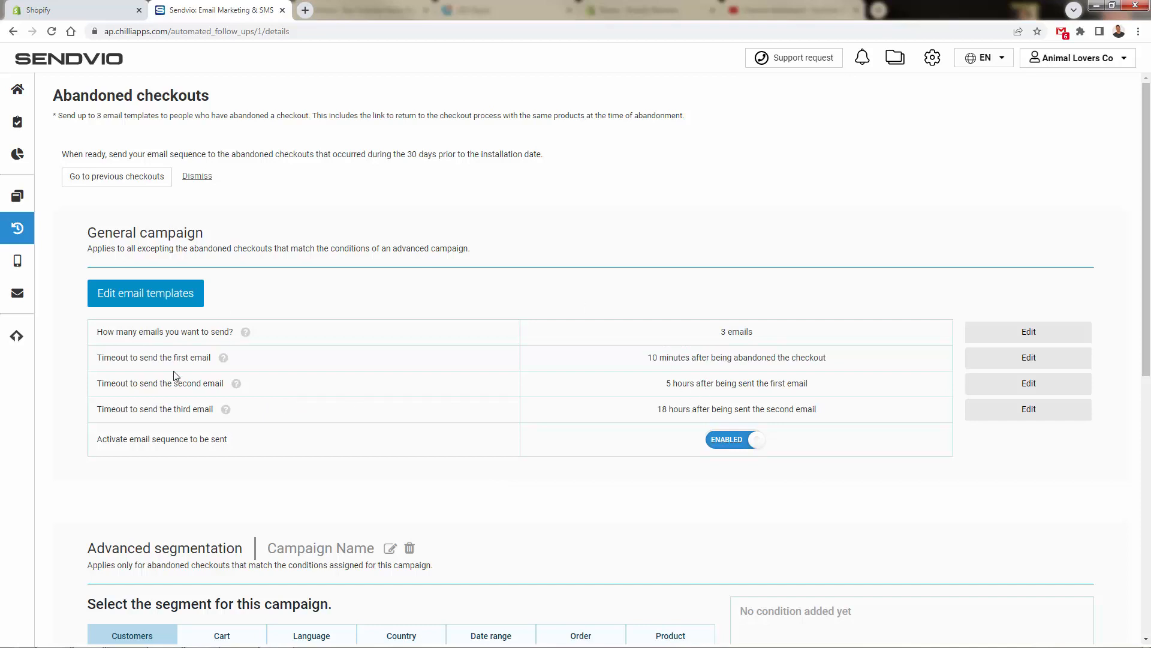
Step: Go back to the home dashboard and examine the available popup forms and email automations and their enabled status
{"action": "left_click", "coordinate": [23, 96]}
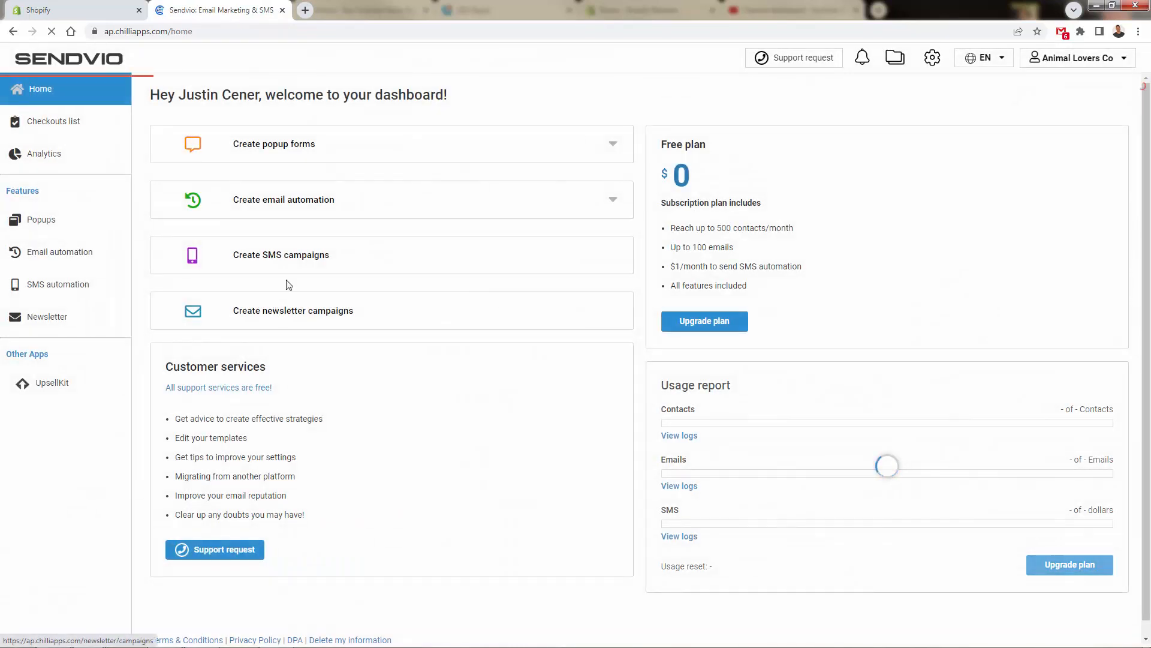
{"action": "left_click", "coordinate": [336, 197]}
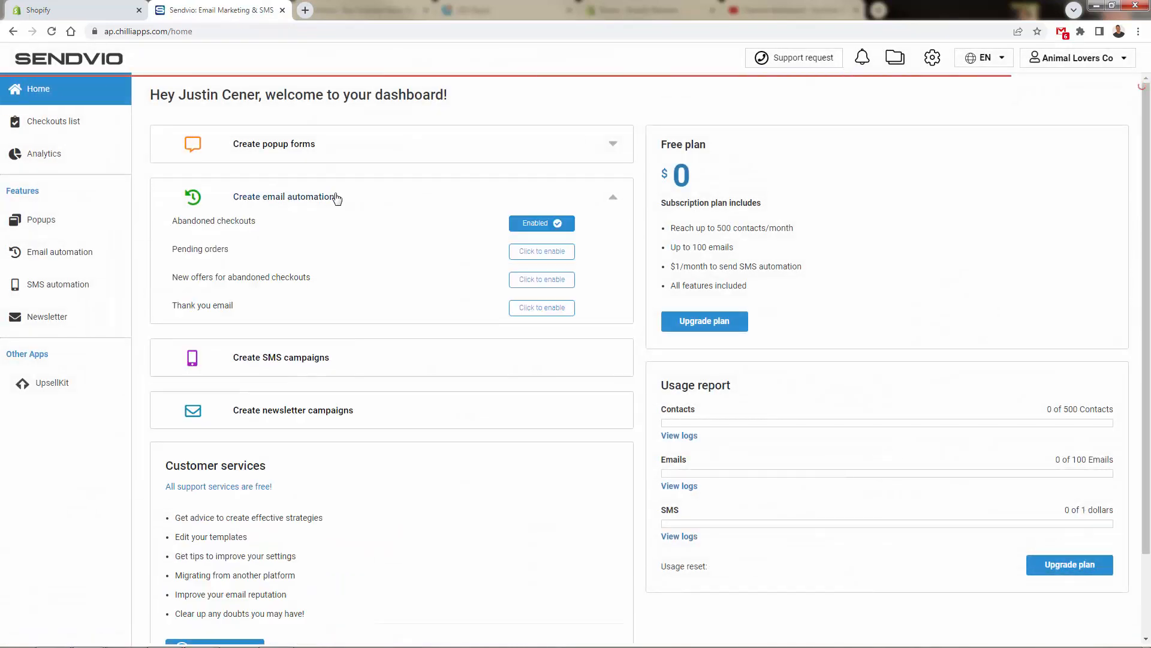
{"action": "left_click", "coordinate": [331, 156]}
{"action": "scroll", "coordinate": [329, 344], "scroll_direction": "down", "scroll_amount": 2}
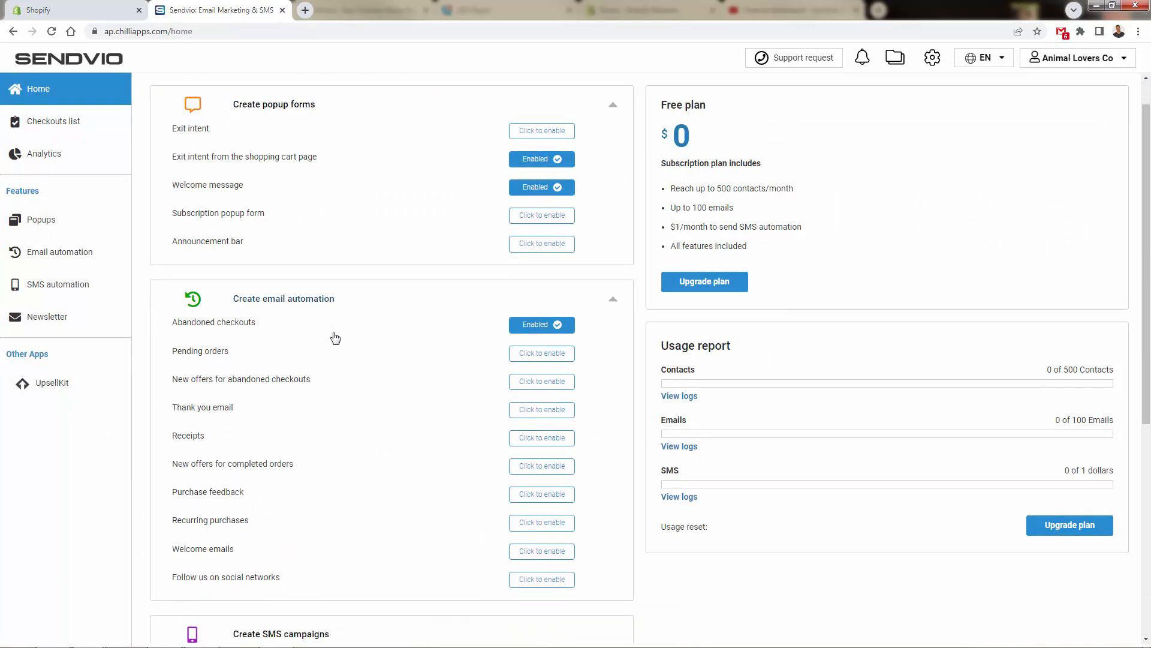
{"action": "scroll", "coordinate": [328, 342], "scroll_direction": "down", "scroll_amount": 1}
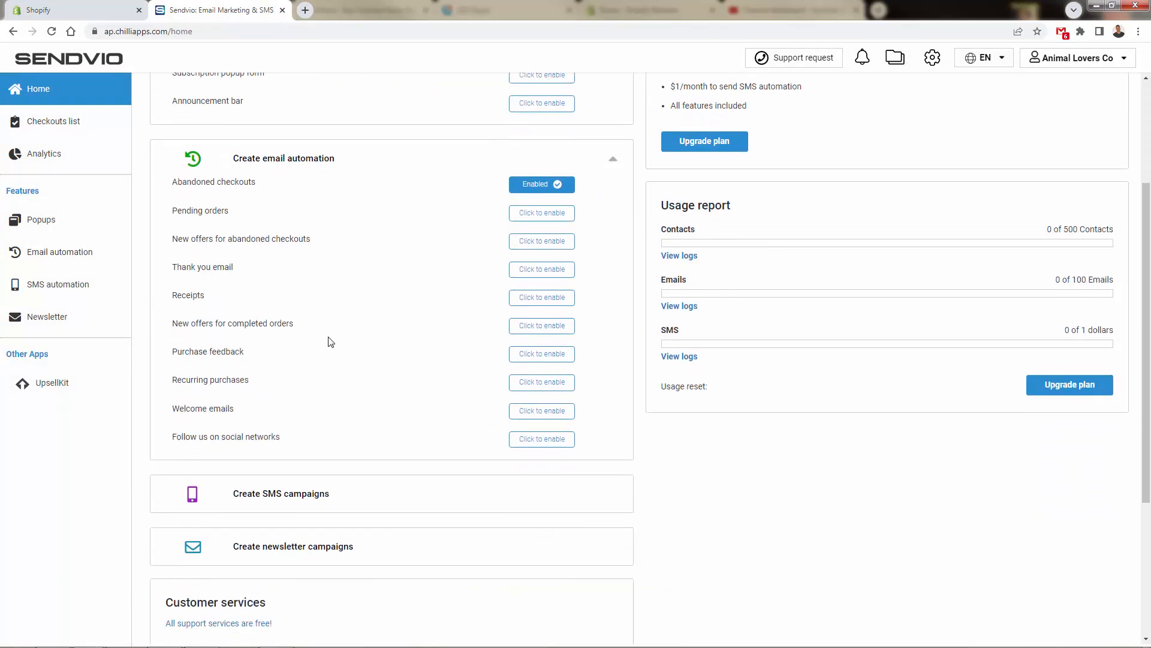
{"action": "scroll", "coordinate": [328, 340], "scroll_direction": "down", "scroll_amount": 1}
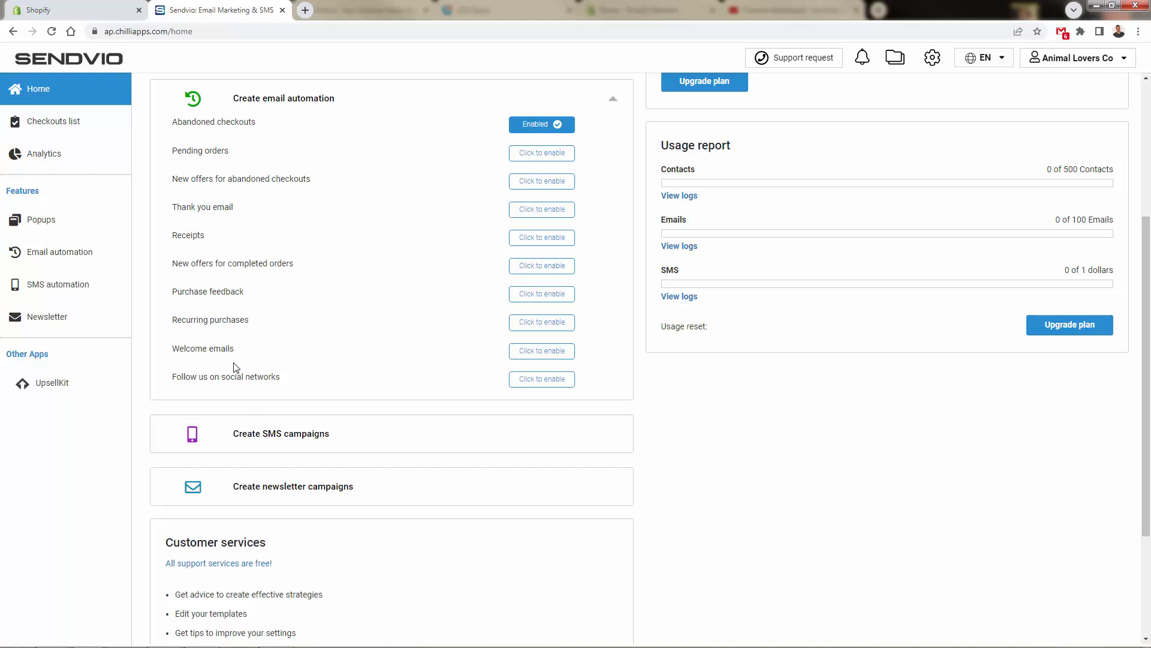
{"action": "scroll", "coordinate": [282, 372], "scroll_direction": "up", "scroll_amount": 4}
{"action": "left_click", "coordinate": [613, 337]}
{"action": "left_click", "coordinate": [613, 148]}
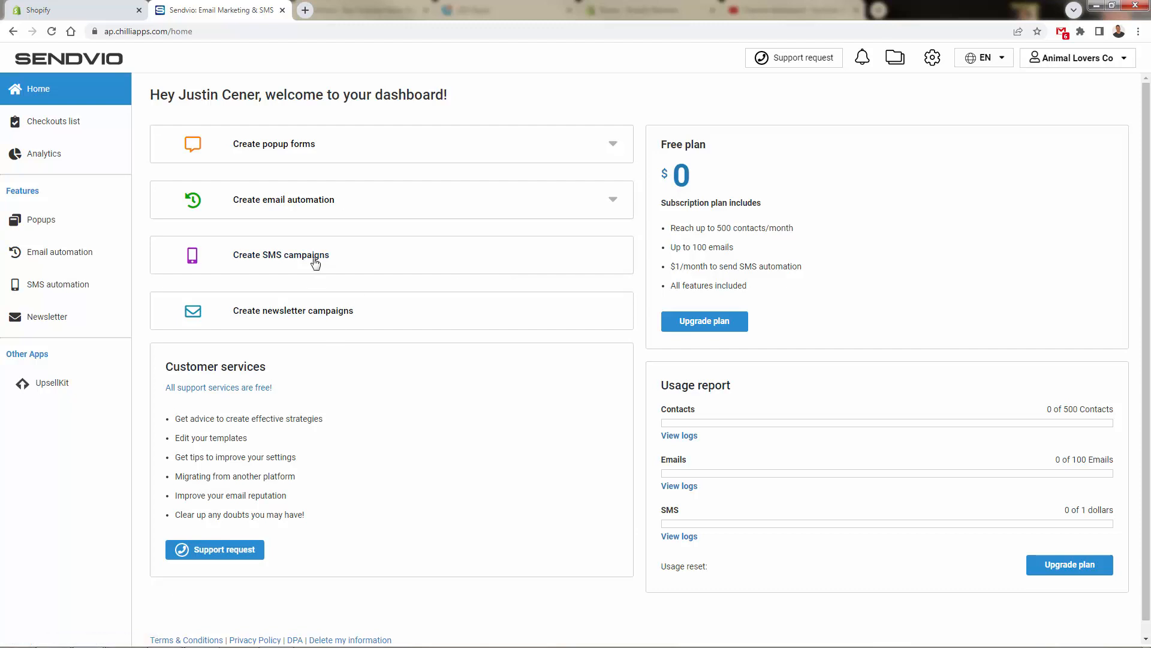
Step: Start a new newsletter email campaign, look through the pre-designed templates and choose to design it from scratch
{"action": "left_click", "coordinate": [322, 319]}
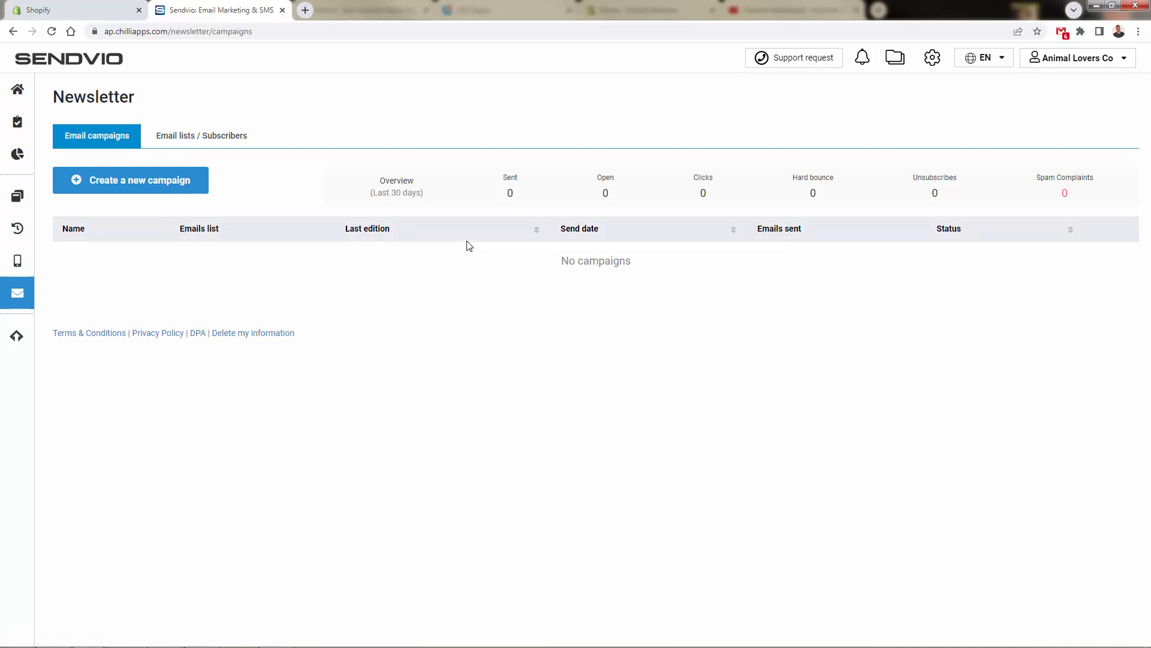
{"action": "left_click", "coordinate": [154, 189]}
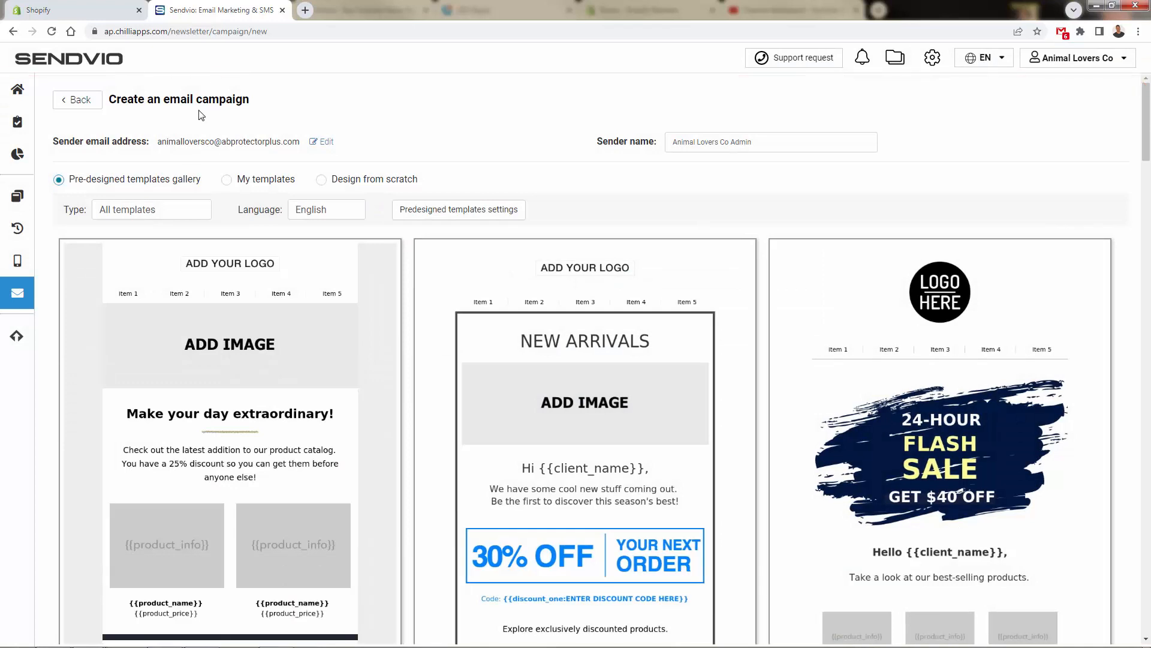
{"action": "mouse_move", "coordinate": [702, 424]}
{"action": "scroll", "coordinate": [720, 428], "scroll_direction": "down", "scroll_amount": 3}
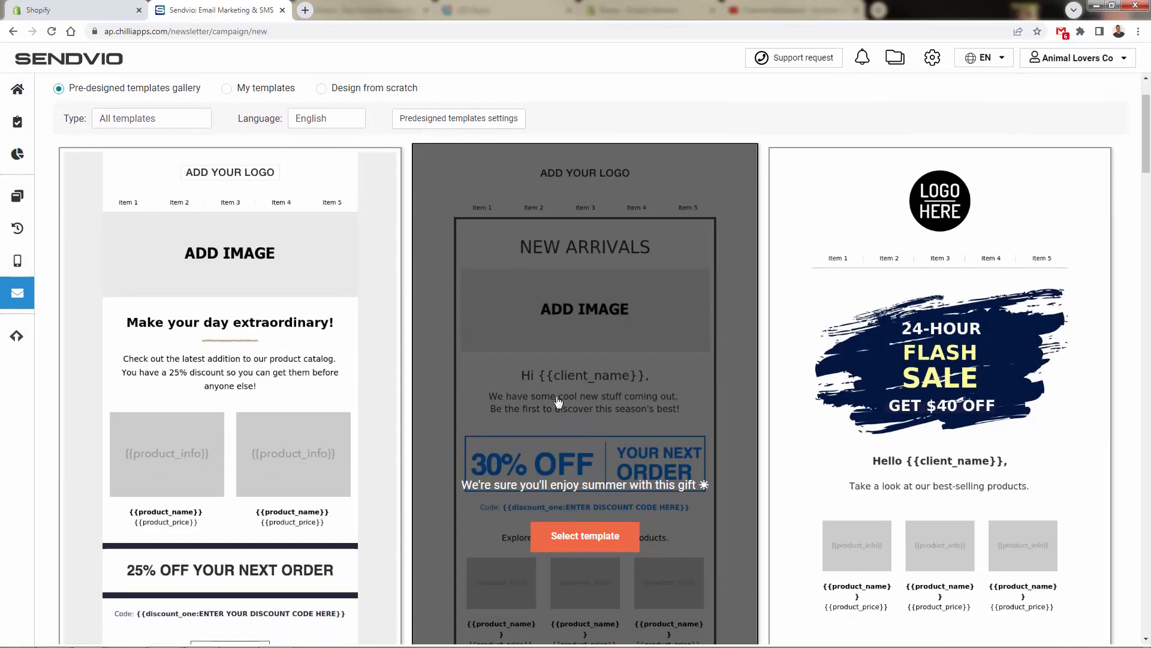
{"action": "scroll", "coordinate": [732, 470], "scroll_direction": "up", "scroll_amount": 3}
{"action": "left_click", "coordinate": [323, 179]}
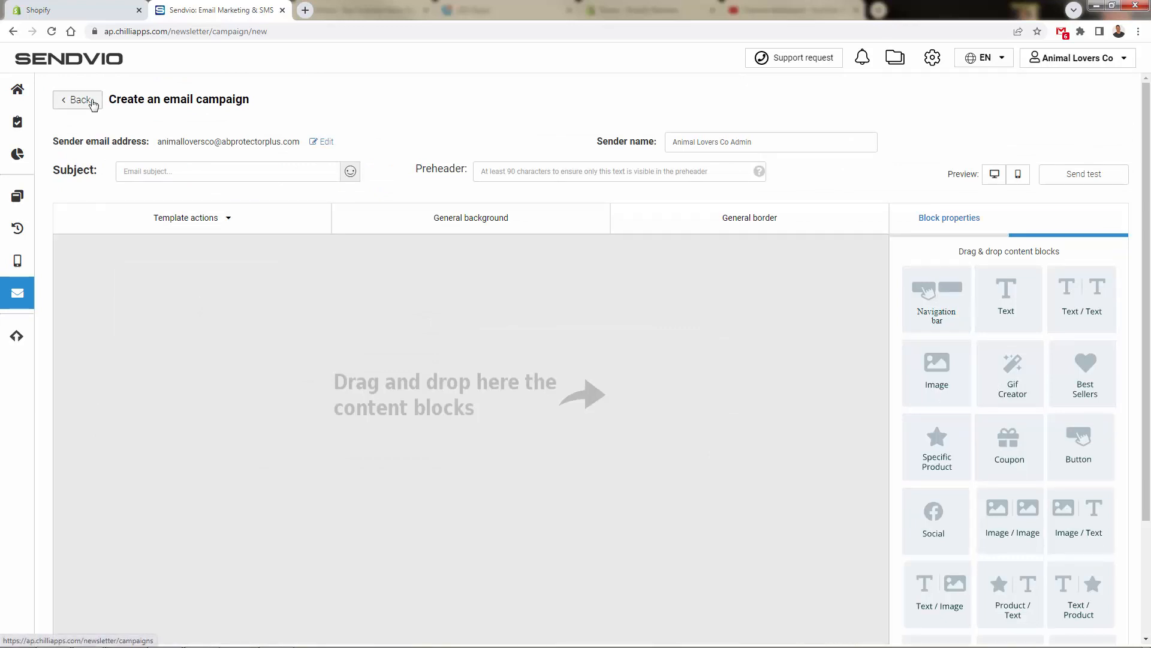
Step: Return to the pre-designed templates gallery and select the "New stuff coming out!" template for the email campaign
{"action": "left_click", "coordinate": [143, 229]}
{"action": "left_click", "coordinate": [175, 287]}
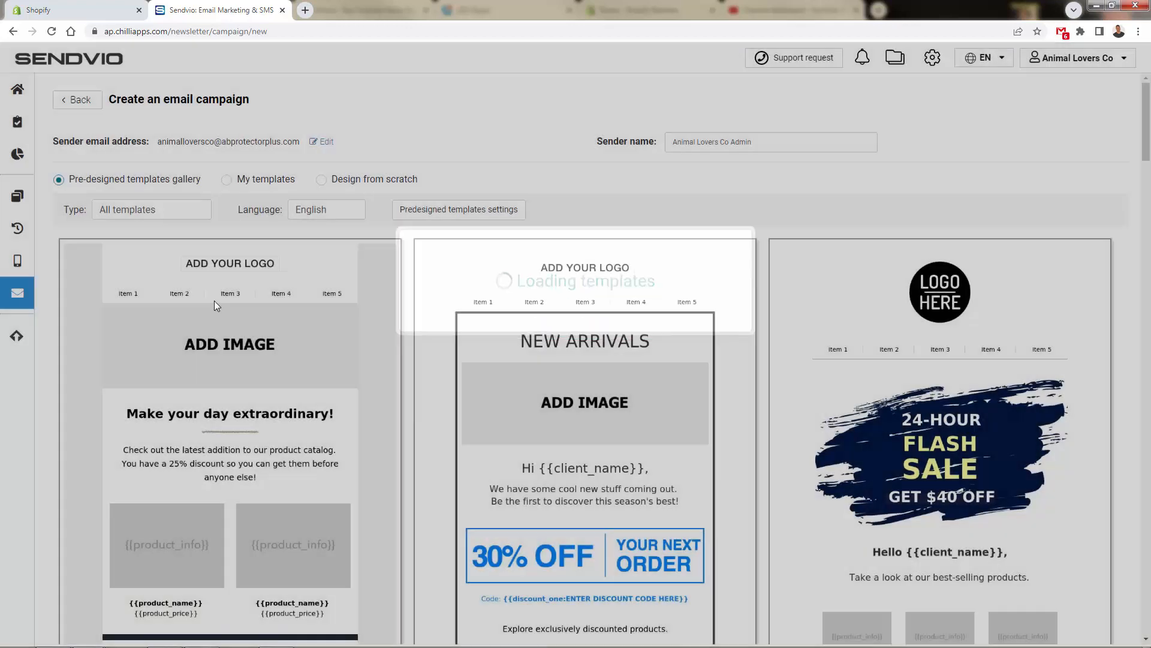
{"action": "scroll", "coordinate": [257, 449], "scroll_direction": "down", "scroll_amount": 12}
{"action": "scroll", "coordinate": [255, 450], "scroll_direction": "down", "scroll_amount": 15}
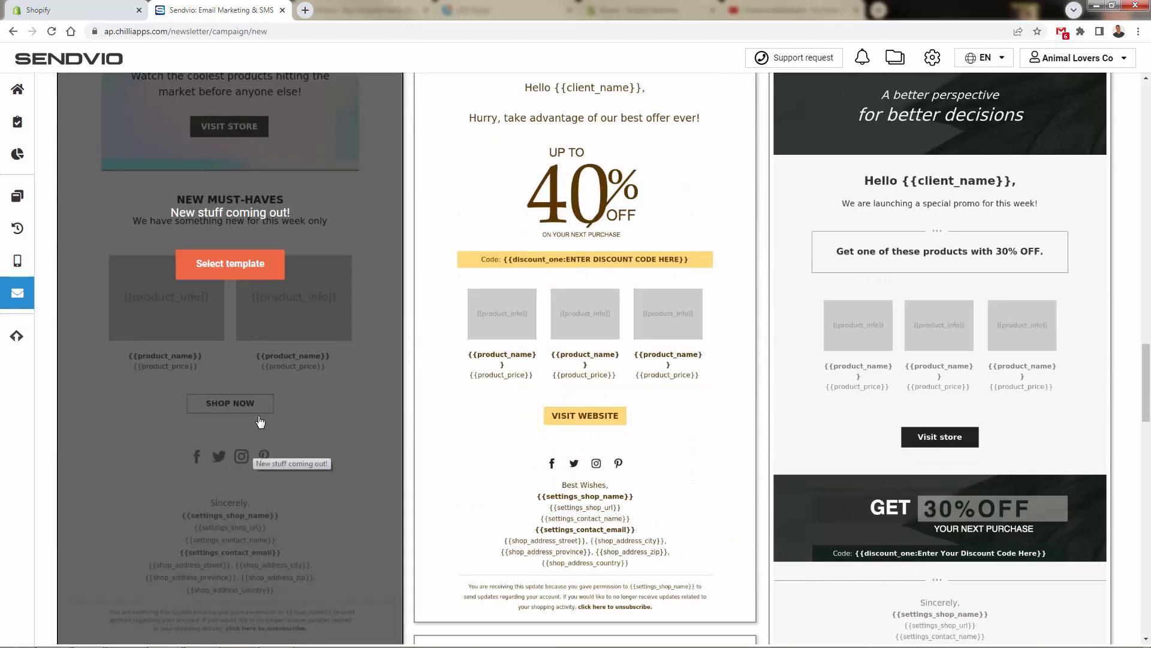
{"action": "left_click", "coordinate": [262, 269]}
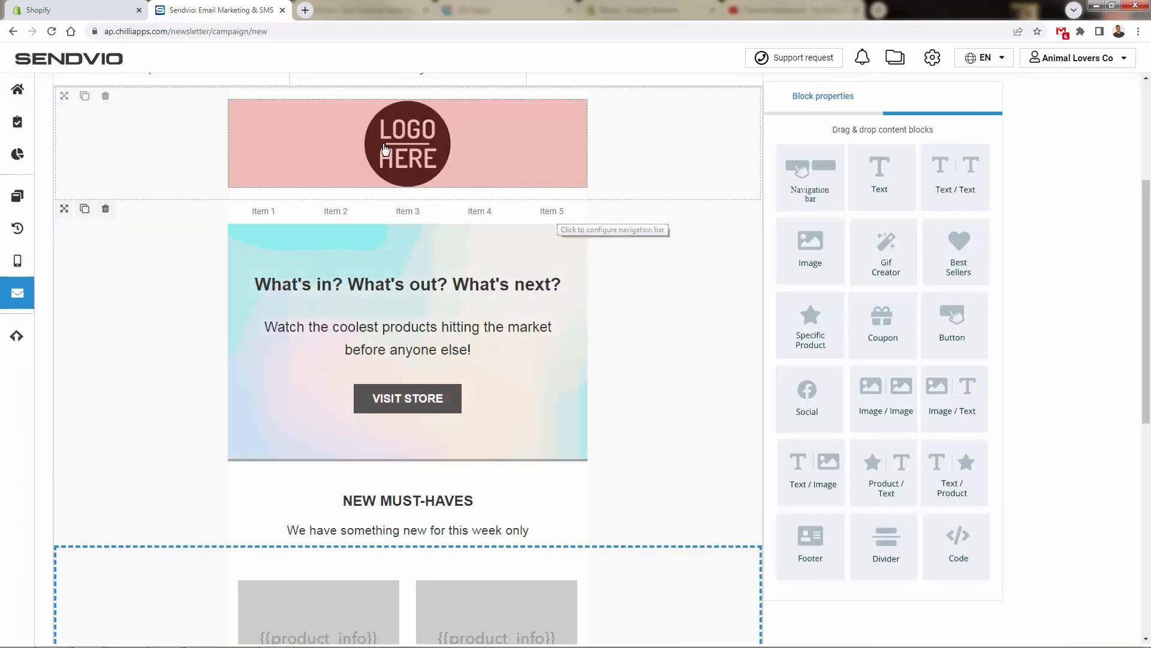
Step: Review the campaign template's logo, banner, product blocks, social icons and footer, along with its subject and sending fields
{"action": "scroll", "coordinate": [712, 496], "scroll_direction": "down", "scroll_amount": 2}
{"action": "left_click_drag", "start_coordinate": [898, 478], "coordinate": [420, 423]}
{"action": "left_click", "coordinate": [458, 321]}
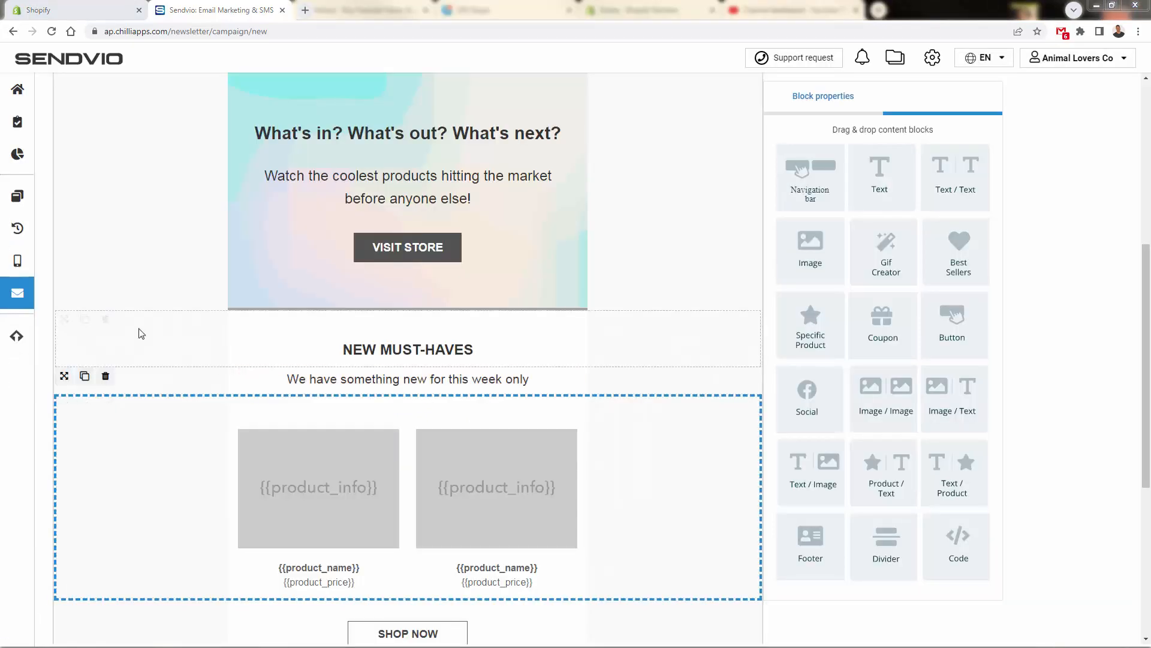
{"action": "scroll", "coordinate": [203, 314], "scroll_direction": "up", "scroll_amount": 6}
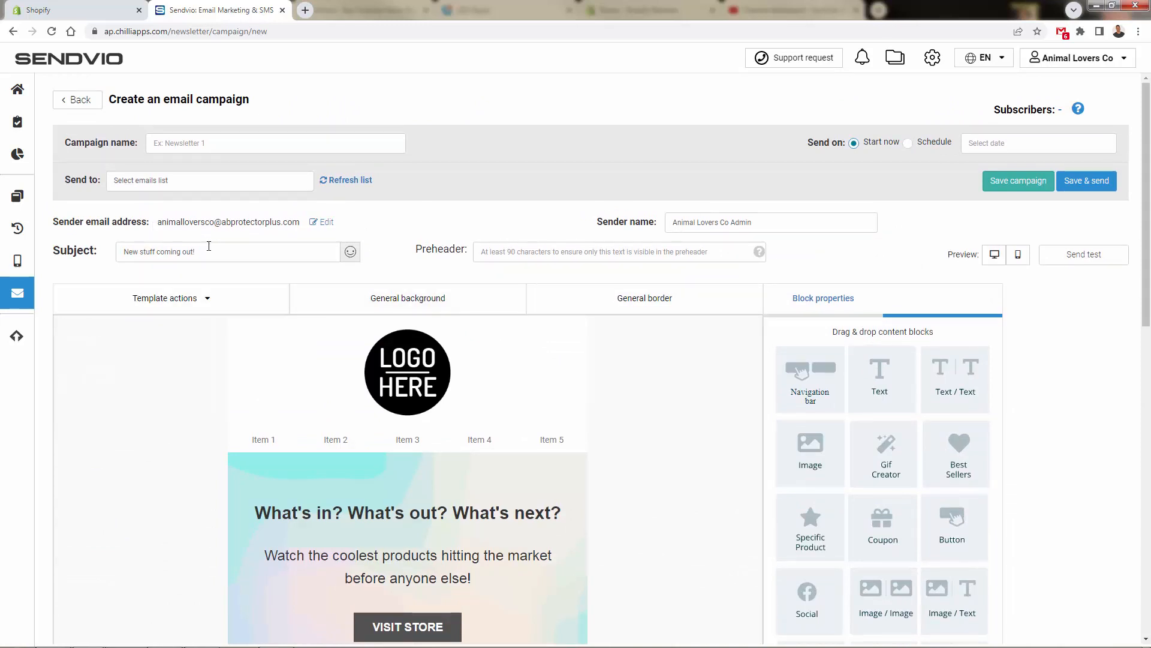
{"action": "scroll", "coordinate": [393, 523], "scroll_direction": "down", "scroll_amount": 4}
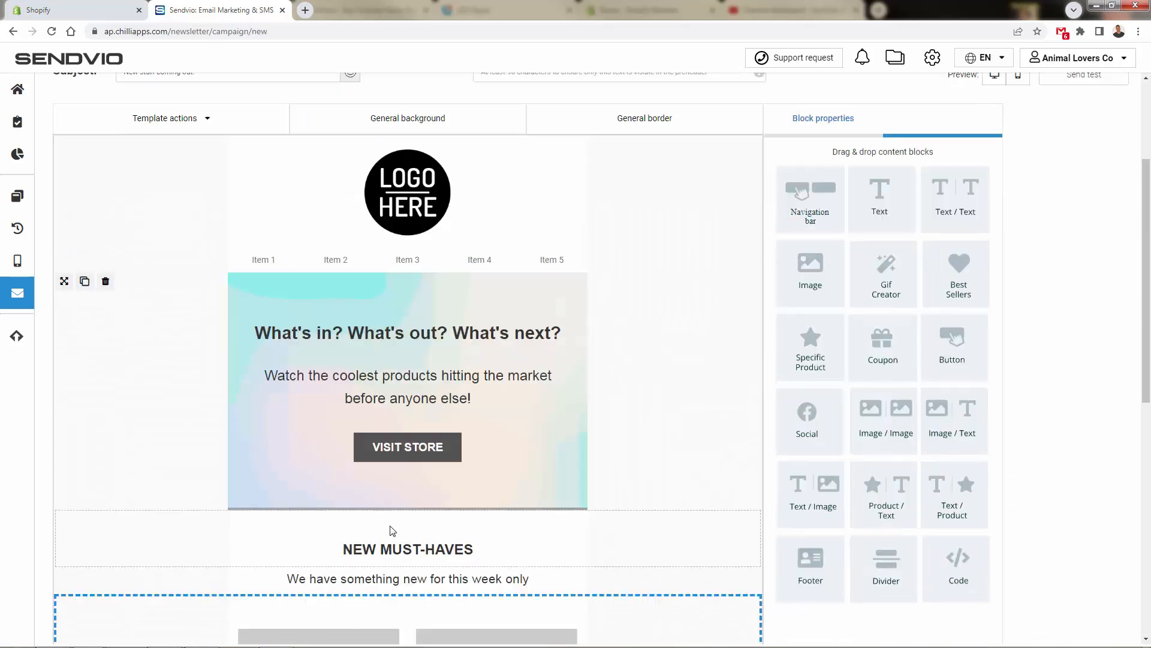
{"action": "scroll", "coordinate": [390, 515], "scroll_direction": "down", "scroll_amount": 3}
{"action": "scroll", "coordinate": [372, 540], "scroll_direction": "down", "scroll_amount": 4}
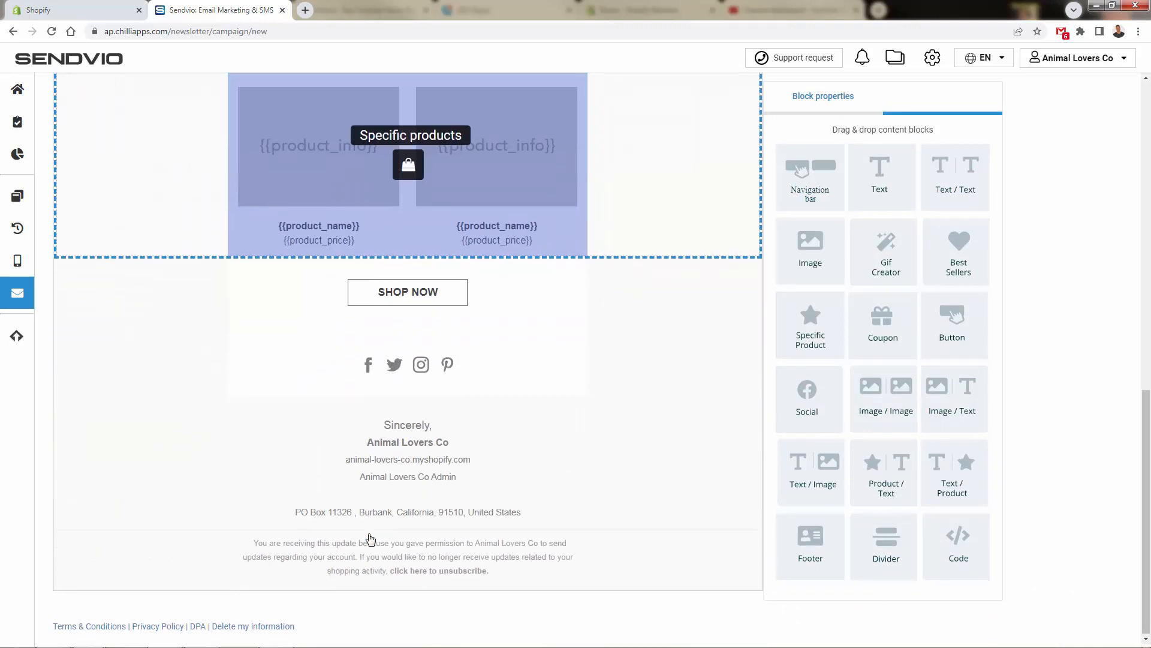
{"action": "scroll", "coordinate": [371, 538], "scroll_direction": "up", "scroll_amount": 10}
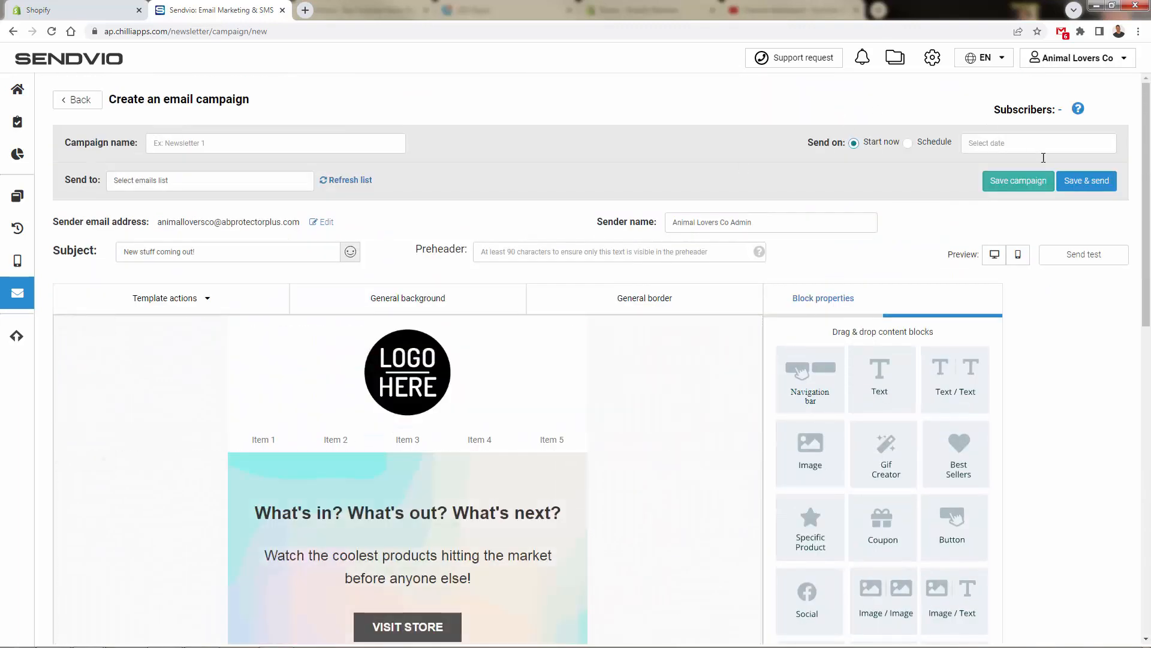
{"action": "left_click", "coordinate": [1016, 188]}
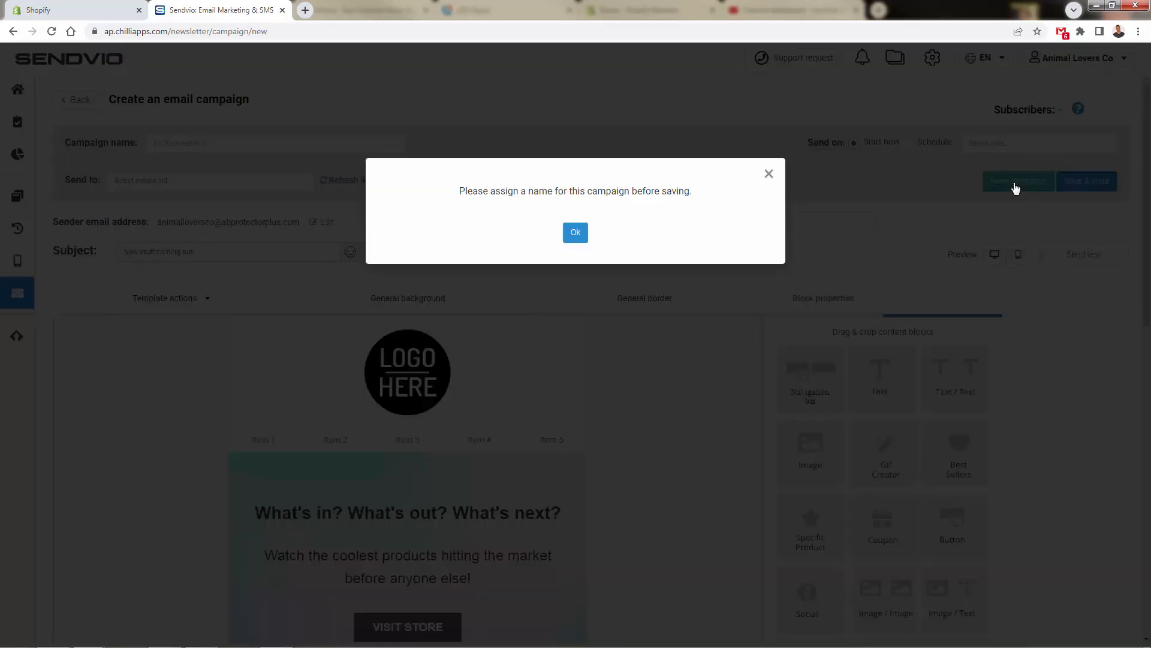
{"action": "left_click", "coordinate": [571, 237]}
{"action": "left_click", "coordinate": [1011, 140]}
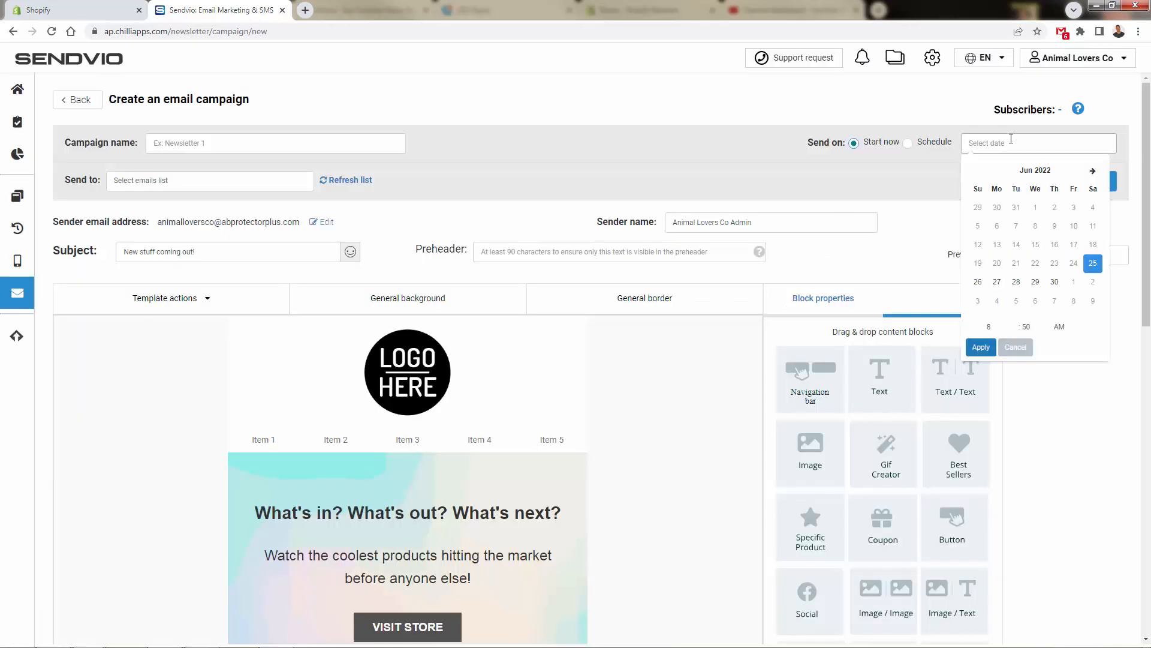
Step: Name the campaign Test Name and set its recipients to the "Popup Test Name of Welcome message - Animal Lovers Co" list
{"action": "left_click", "coordinate": [214, 141]}
{"action": "type", "text": "Test Name"}
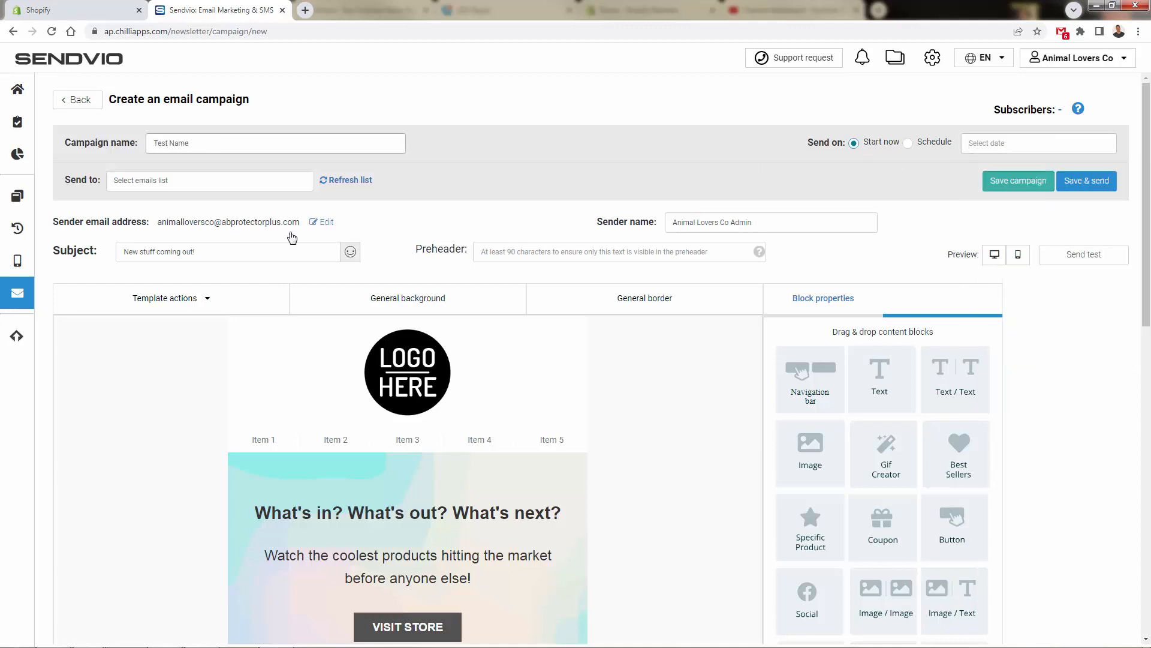
{"action": "left_click", "coordinate": [230, 185]}
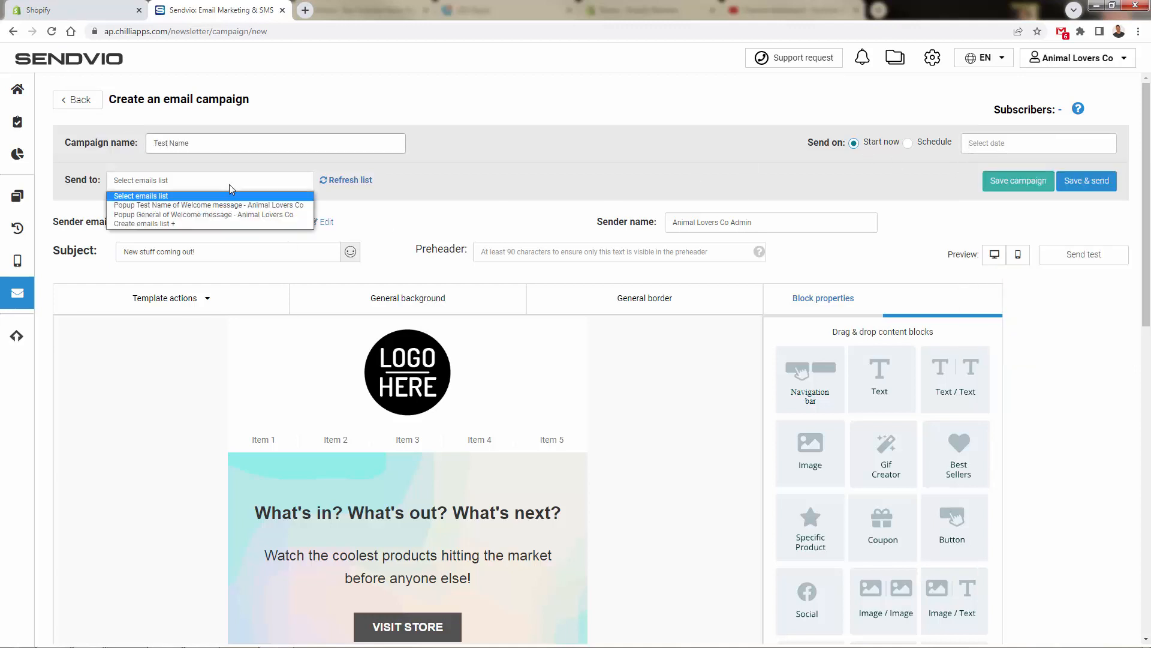
{"action": "left_click", "coordinate": [207, 206]}
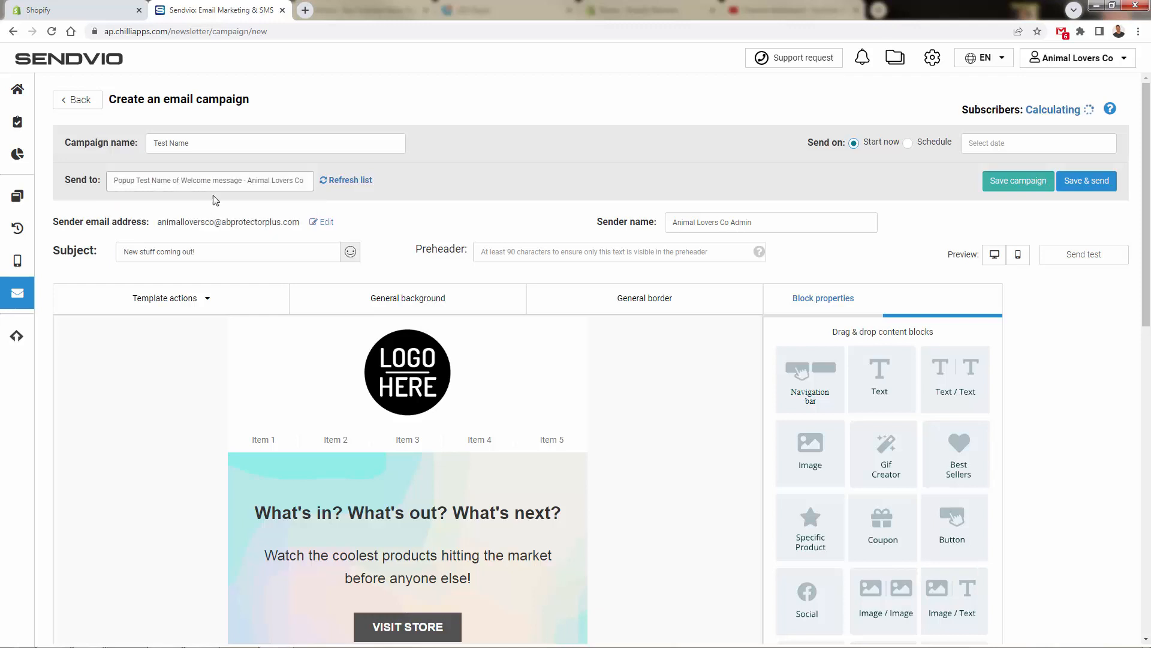
Step: Save the campaign with the unconfigured navigation bar, social icons and specific products block removed, and return to the email campaigns list
{"action": "left_click", "coordinate": [1039, 186]}
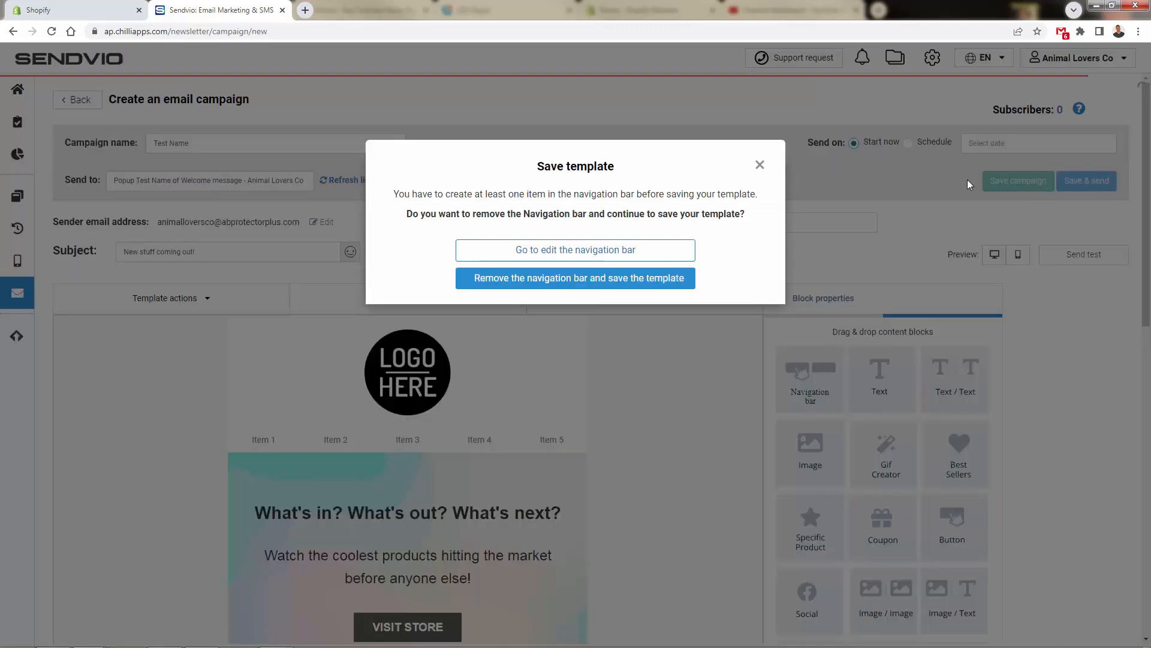
{"action": "left_click", "coordinate": [555, 276]}
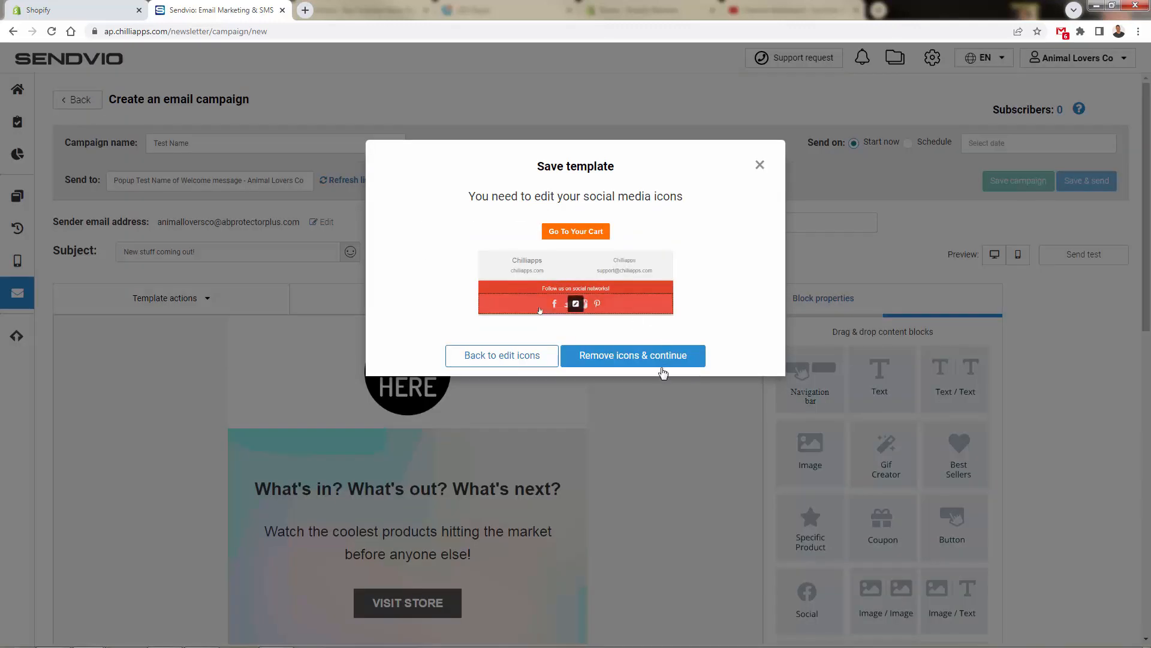
{"action": "left_click", "coordinate": [625, 363]}
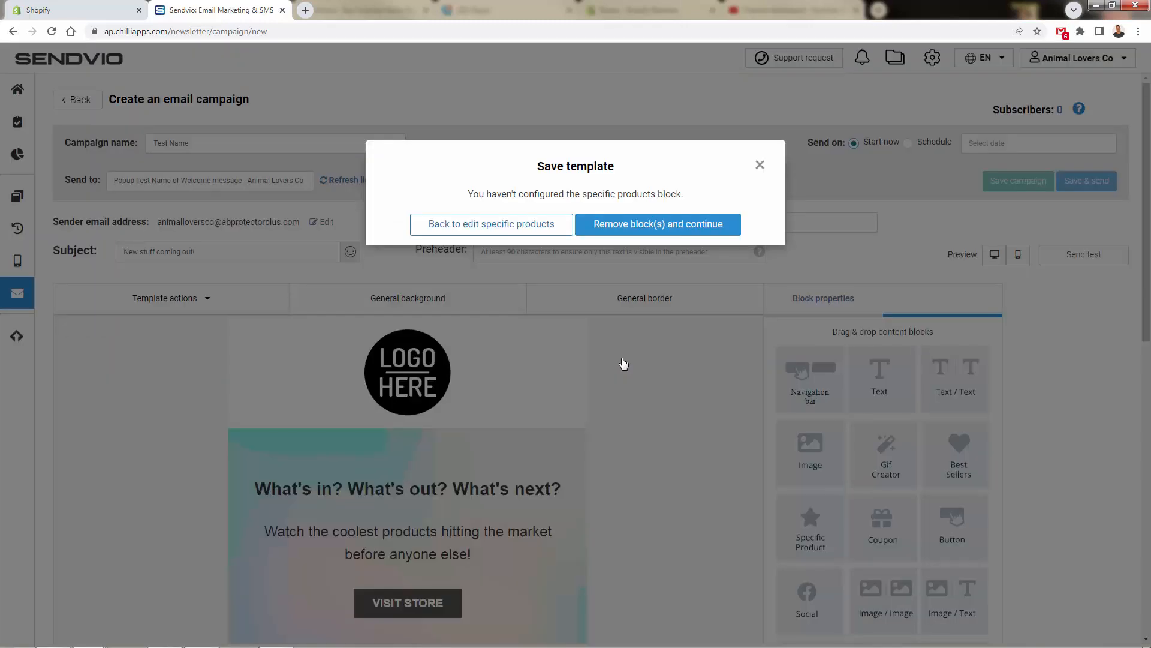
{"action": "left_click", "coordinate": [641, 232]}
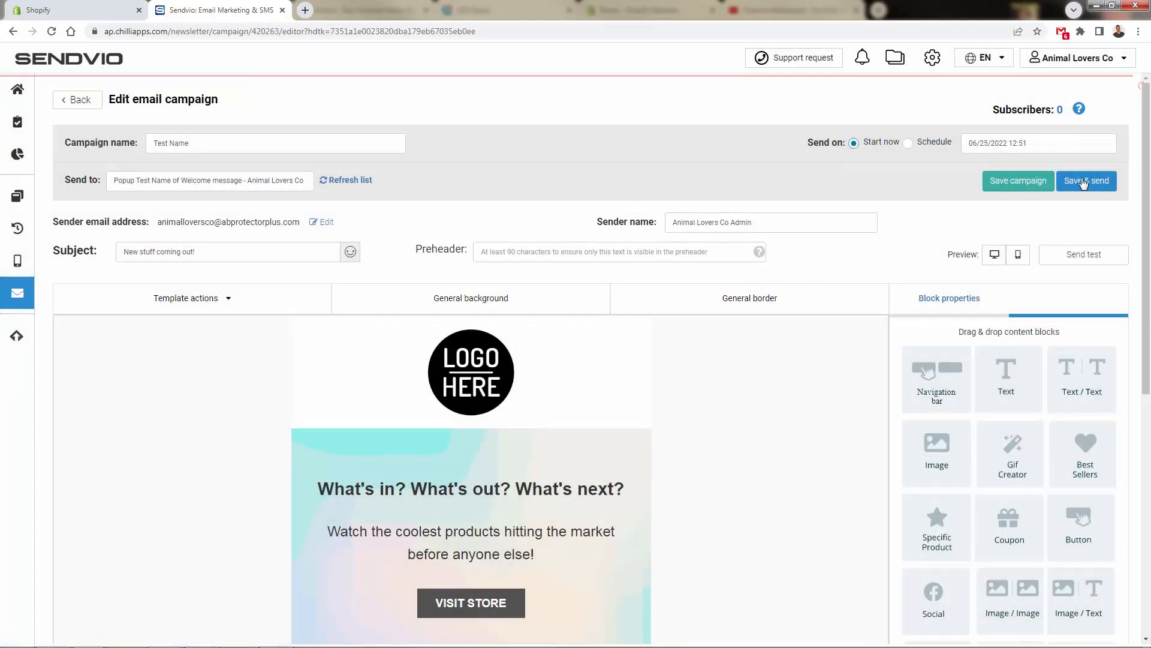
{"action": "left_click", "coordinate": [78, 99]}
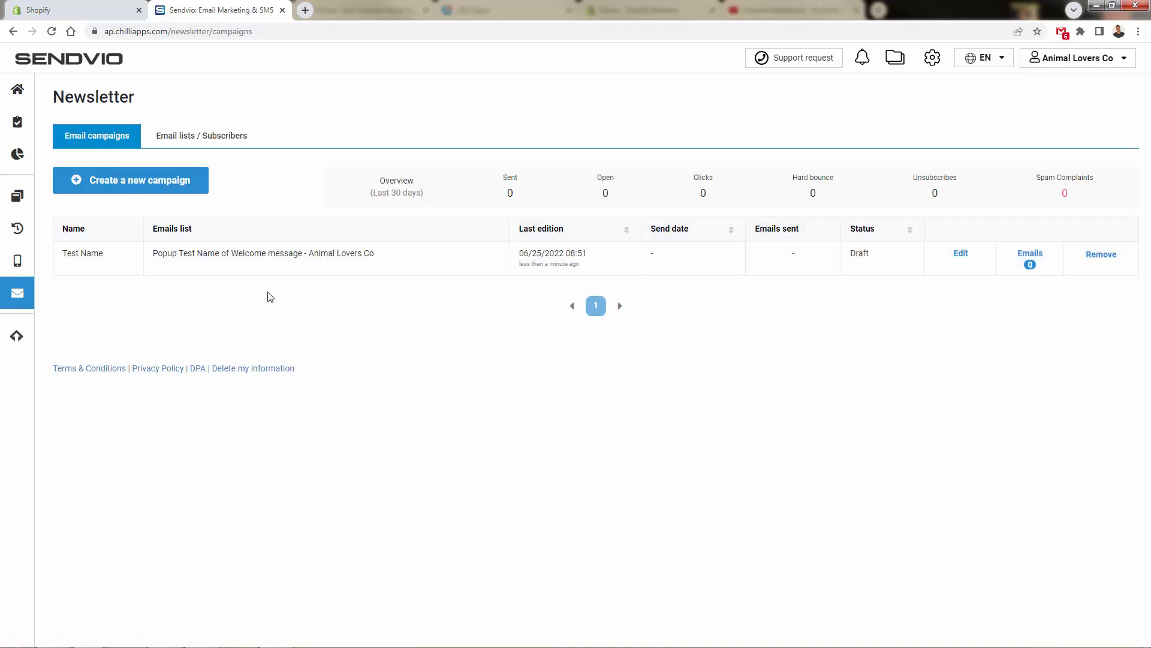
Step: Open the analytics and examine the checkout, recovered order and lead statistics and the campaign categories
{"action": "left_click", "coordinate": [57, 124]}
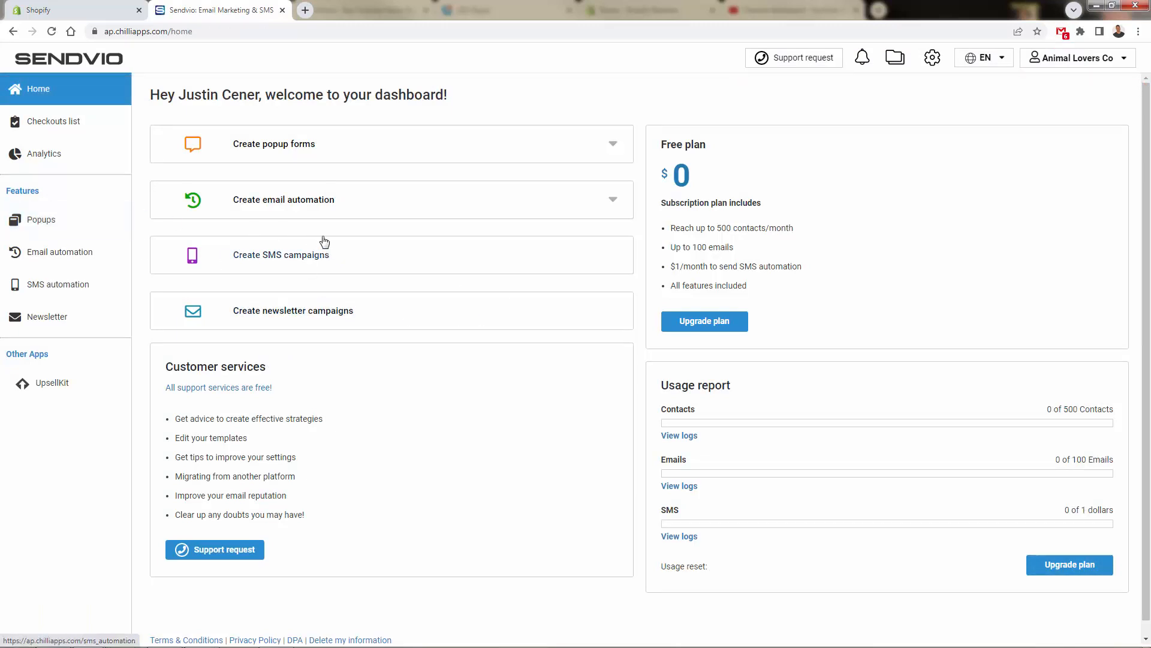
{"action": "left_click", "coordinate": [54, 166]}
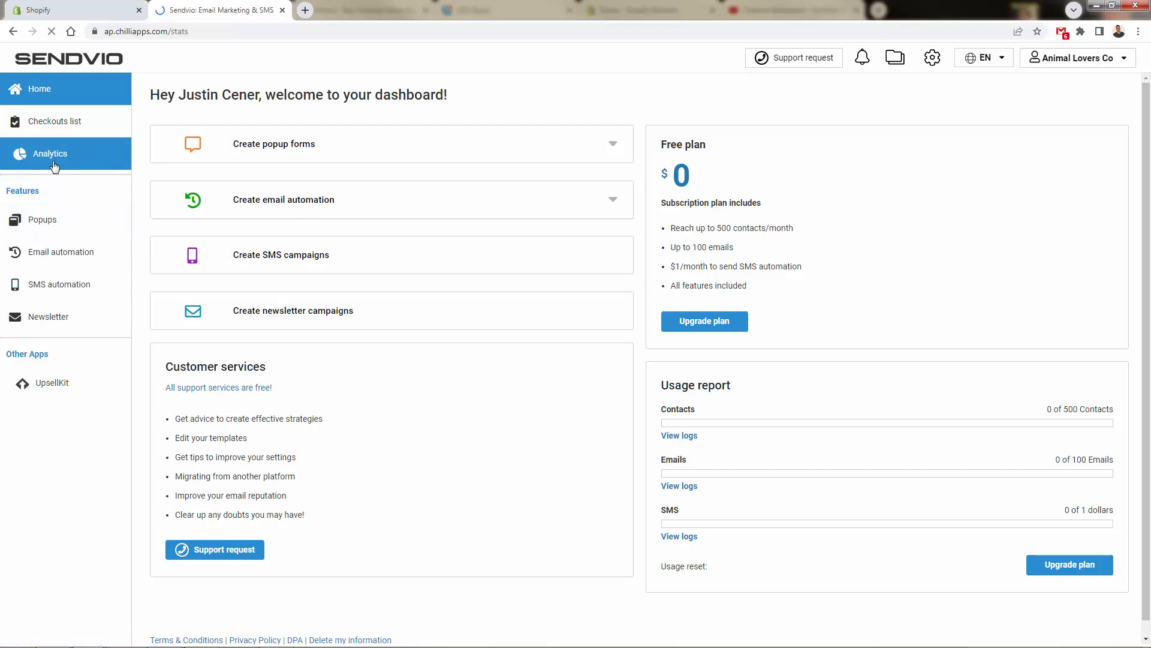
{"action": "scroll", "coordinate": [328, 390], "scroll_direction": "down", "scroll_amount": 1}
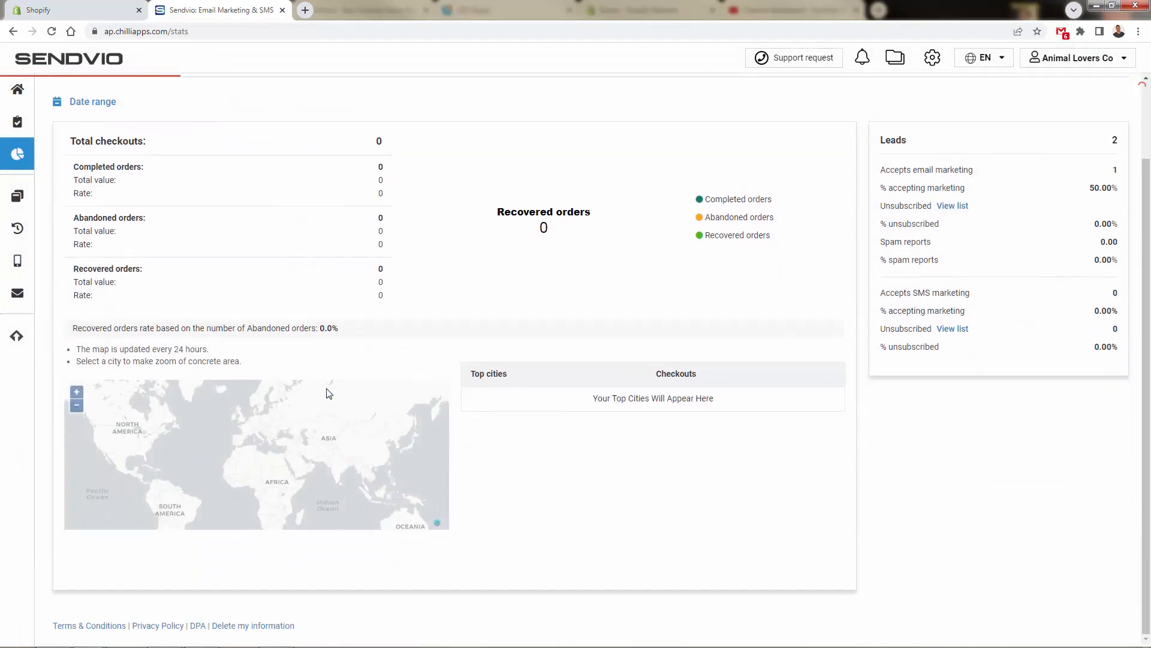
{"action": "scroll", "coordinate": [231, 429], "scroll_direction": "up", "scroll_amount": 2}
{"action": "scroll", "coordinate": [244, 490], "scroll_direction": "down", "scroll_amount": 2}
{"action": "scroll", "coordinate": [564, 427], "scroll_direction": "up", "scroll_amount": 1}
{"action": "scroll", "coordinate": [564, 427], "scroll_direction": "up", "scroll_amount": 1}
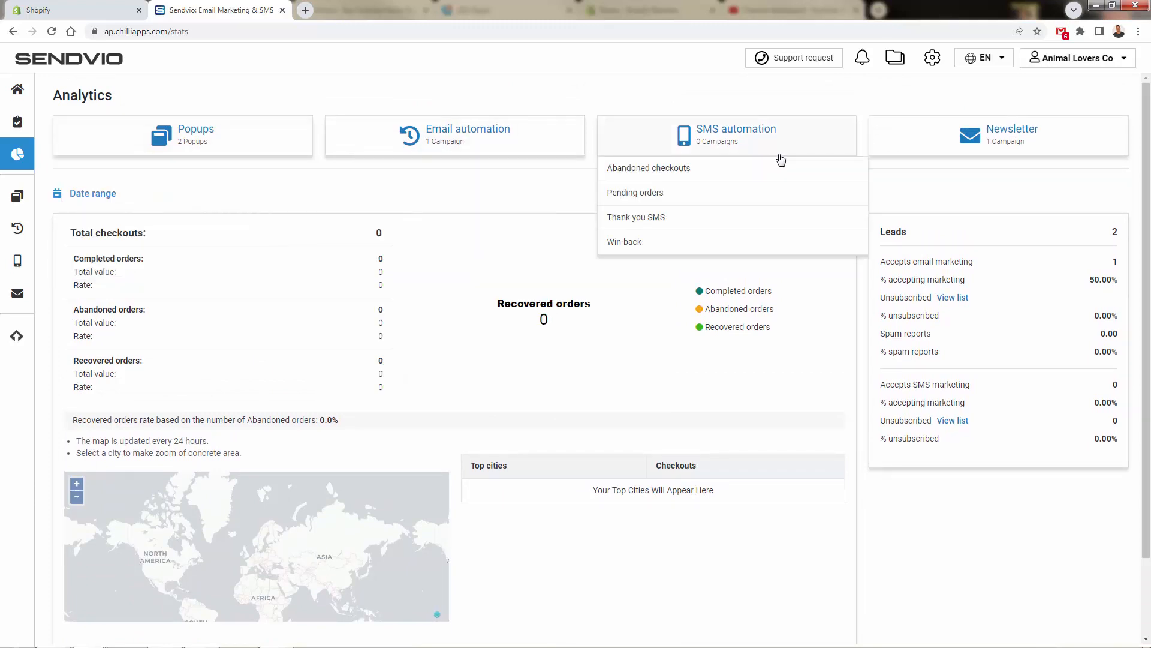
Step: Open the SMS automation workflows from the home dashboard and accept all four SMS compliance confirmations
{"action": "left_click", "coordinate": [30, 98]}
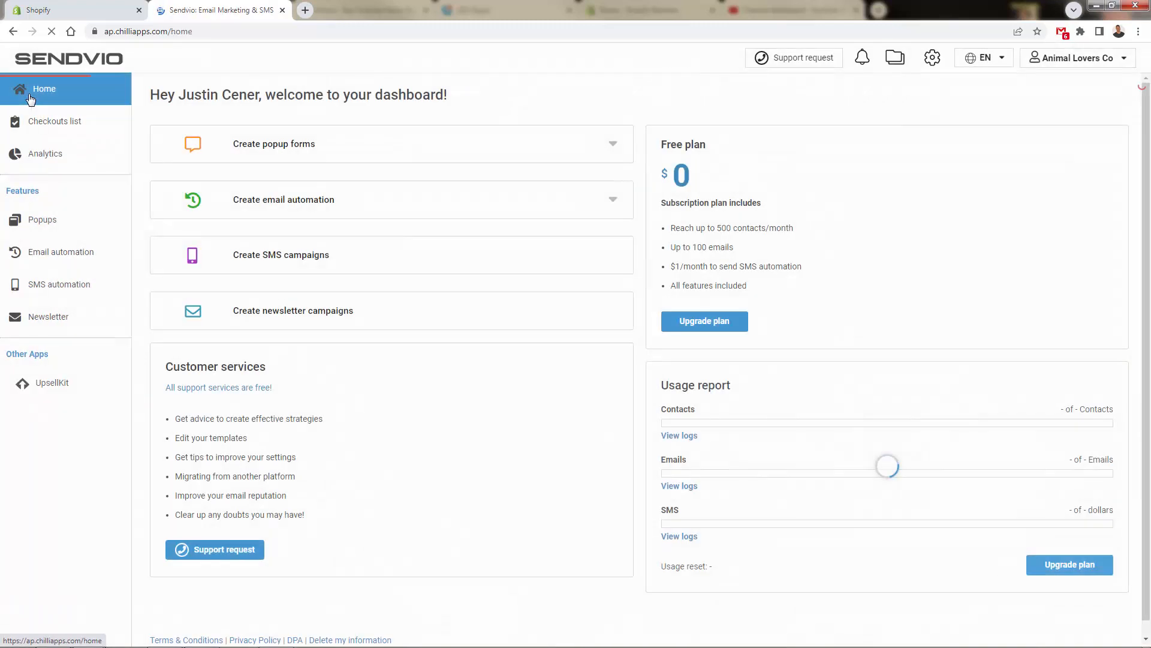
{"action": "left_click", "coordinate": [276, 270]}
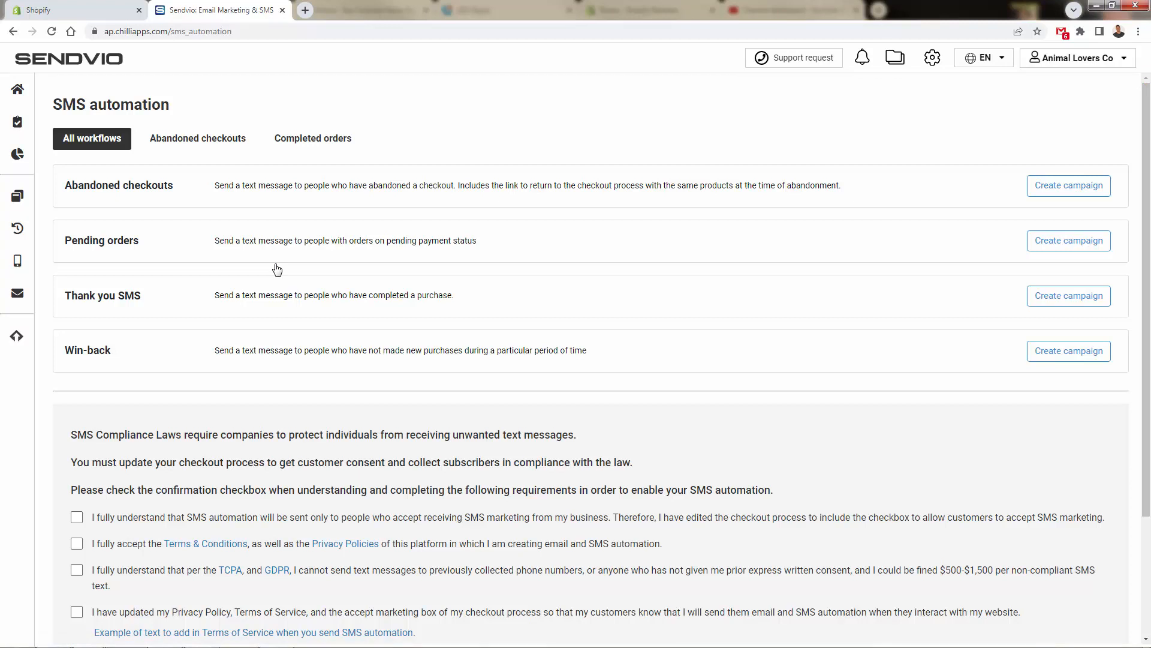
{"action": "scroll", "coordinate": [276, 269], "scroll_direction": "down", "scroll_amount": 3}
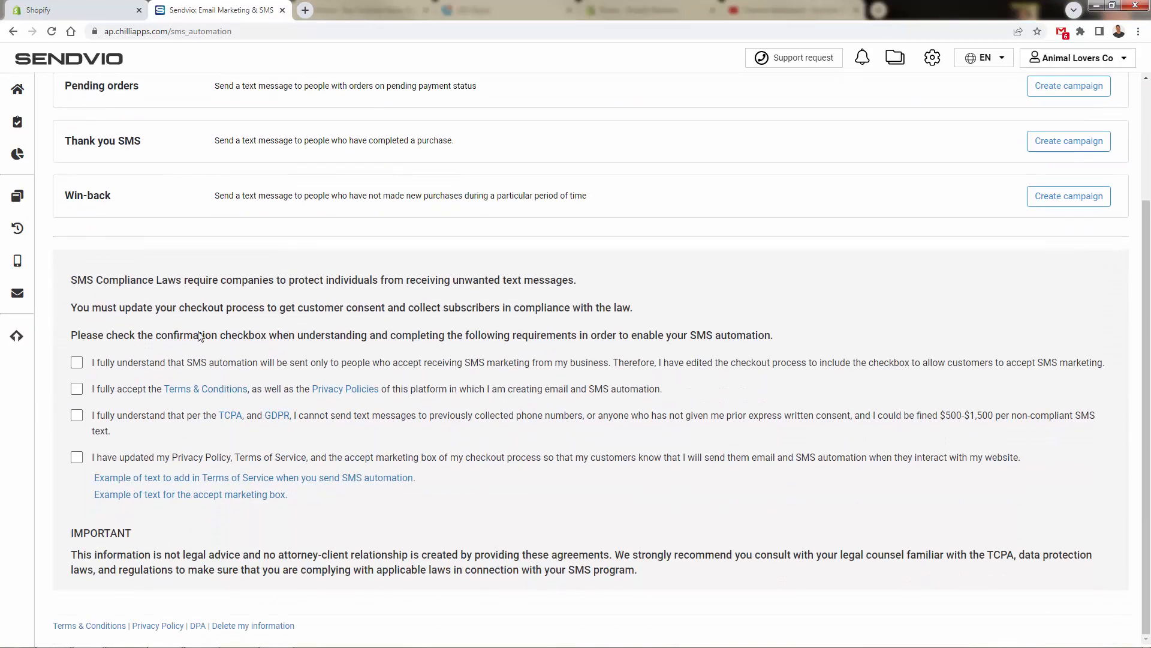
{"action": "left_click", "coordinate": [77, 362]}
{"action": "left_click", "coordinate": [77, 389]}
{"action": "left_click", "coordinate": [76, 415]}
{"action": "left_click", "coordinate": [77, 458]}
{"action": "scroll", "coordinate": [216, 568], "scroll_direction": "up", "scroll_amount": 3}
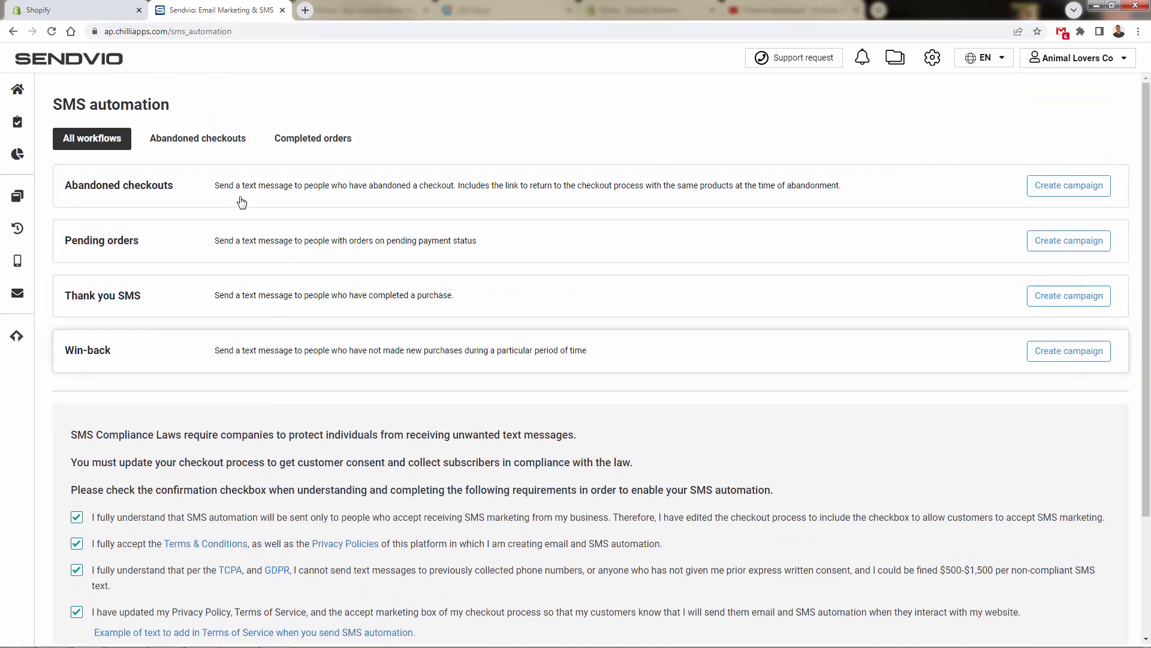
Step: Filter the SMS workflows by completed orders and by abandoned checkouts, and return to showing all workflows
{"action": "left_click", "coordinate": [278, 141]}
{"action": "left_click", "coordinate": [223, 148]}
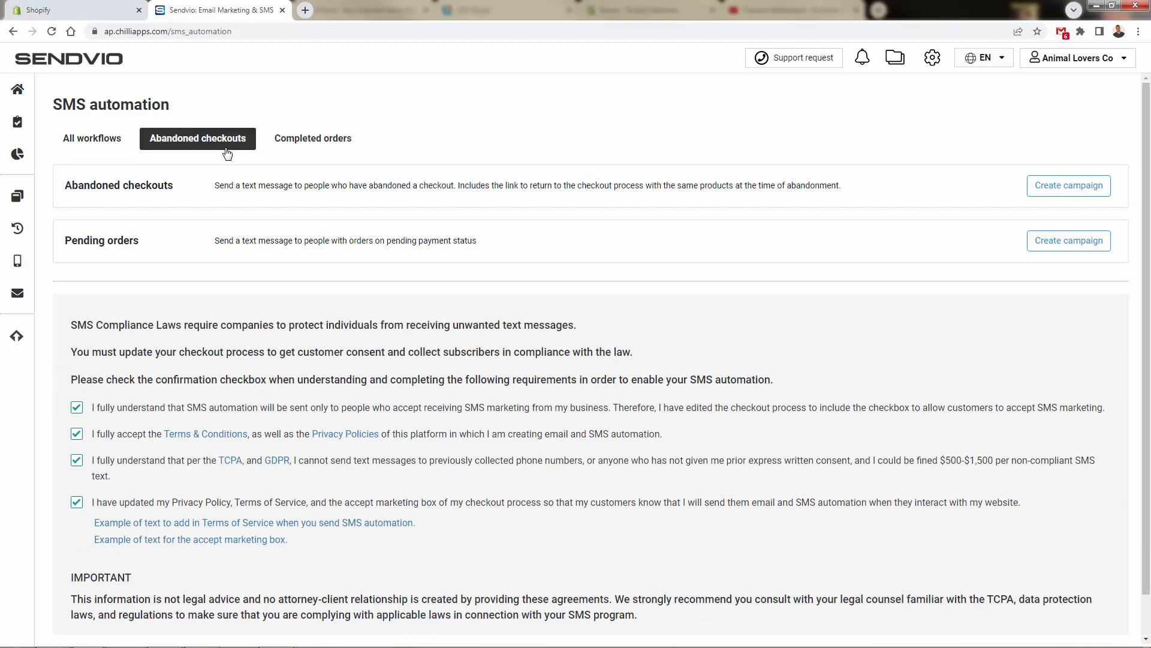
{"action": "left_click", "coordinate": [92, 139]}
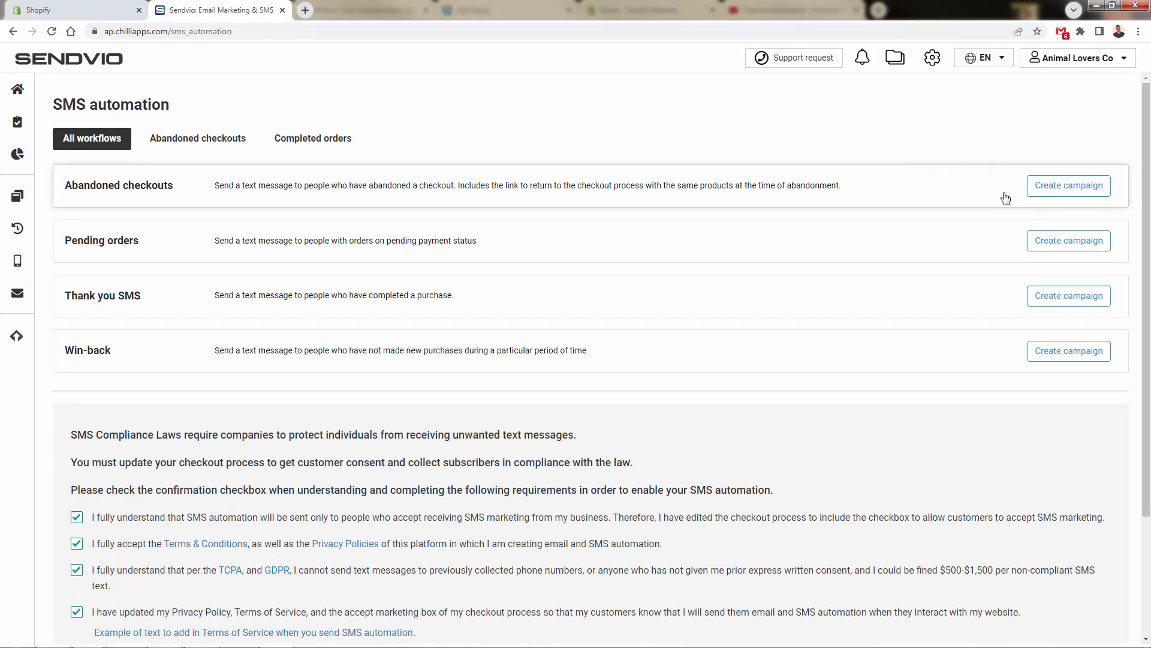
Step: Return to the home dashboard and review the expanded email automation and popup form options and the campaign types below them
{"action": "mouse_move", "coordinate": [33, 92]}
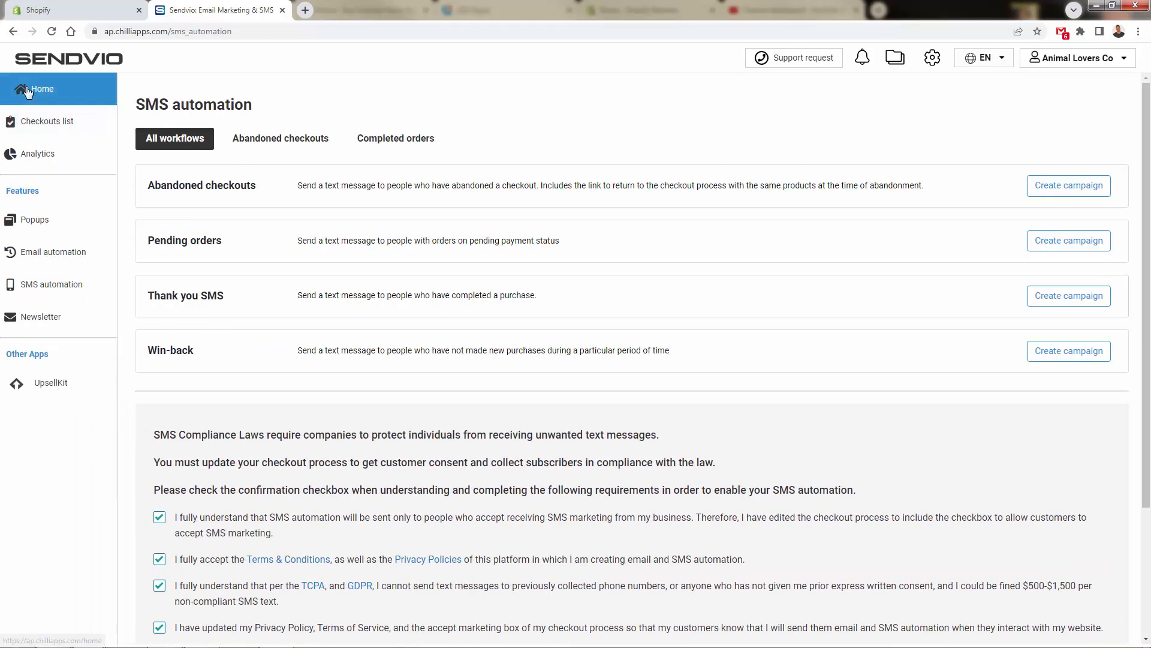
{"action": "left_click", "coordinate": [33, 90]}
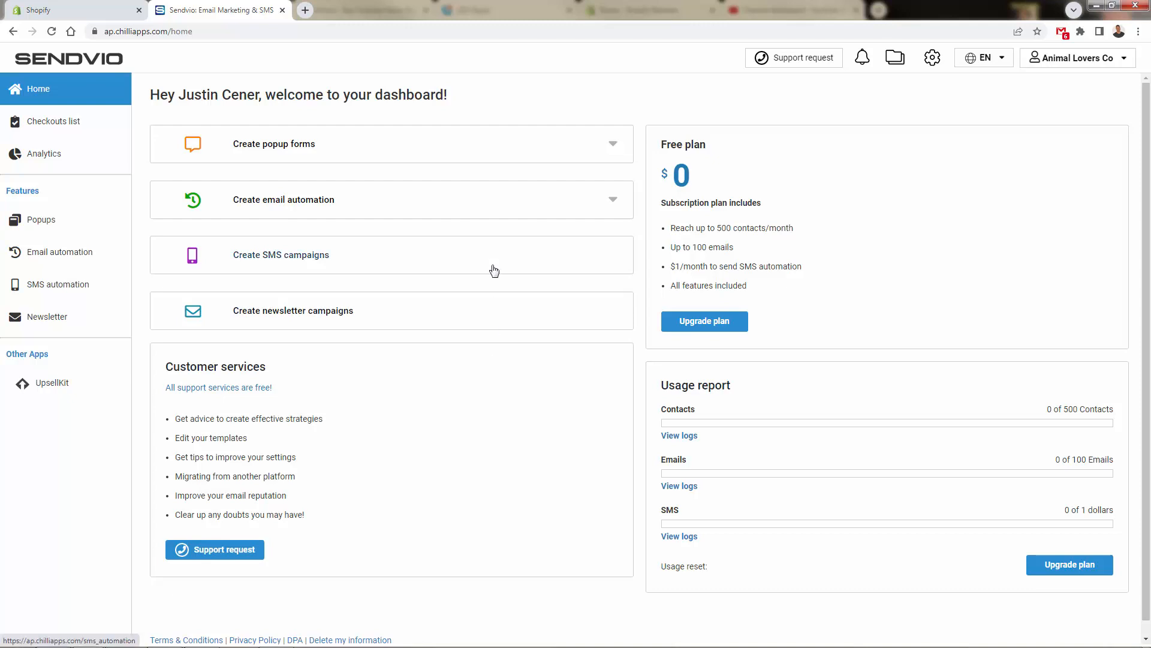
{"action": "left_click", "coordinate": [474, 206]}
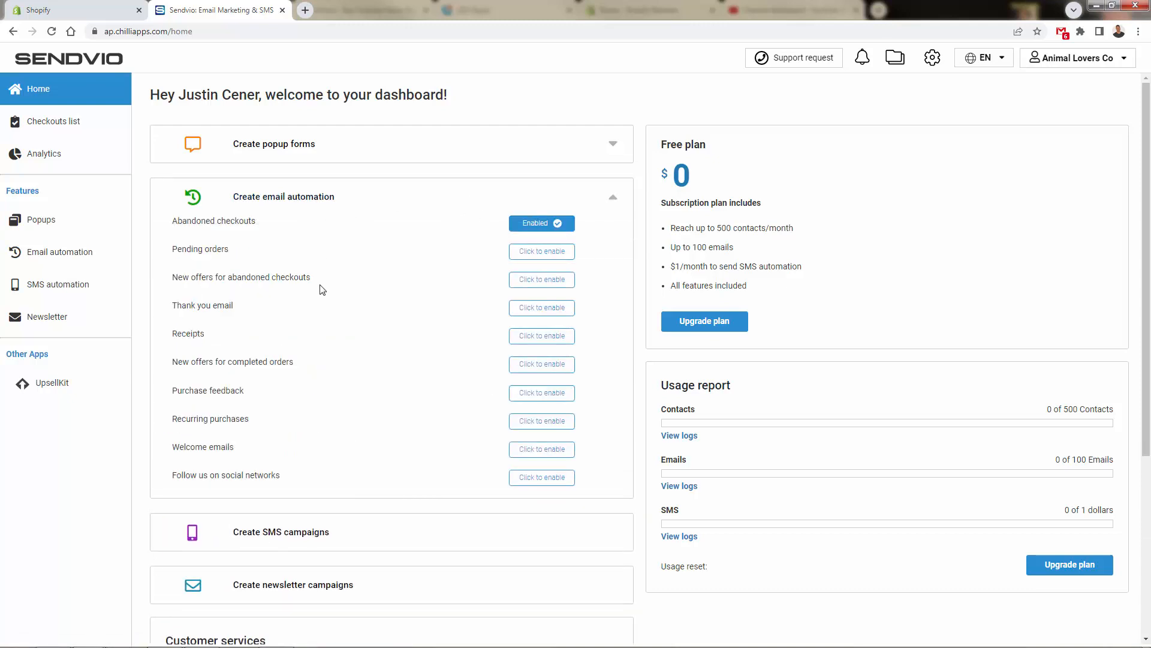
{"action": "left_click", "coordinate": [338, 152]}
{"action": "scroll", "coordinate": [329, 356], "scroll_direction": "down", "scroll_amount": 1}
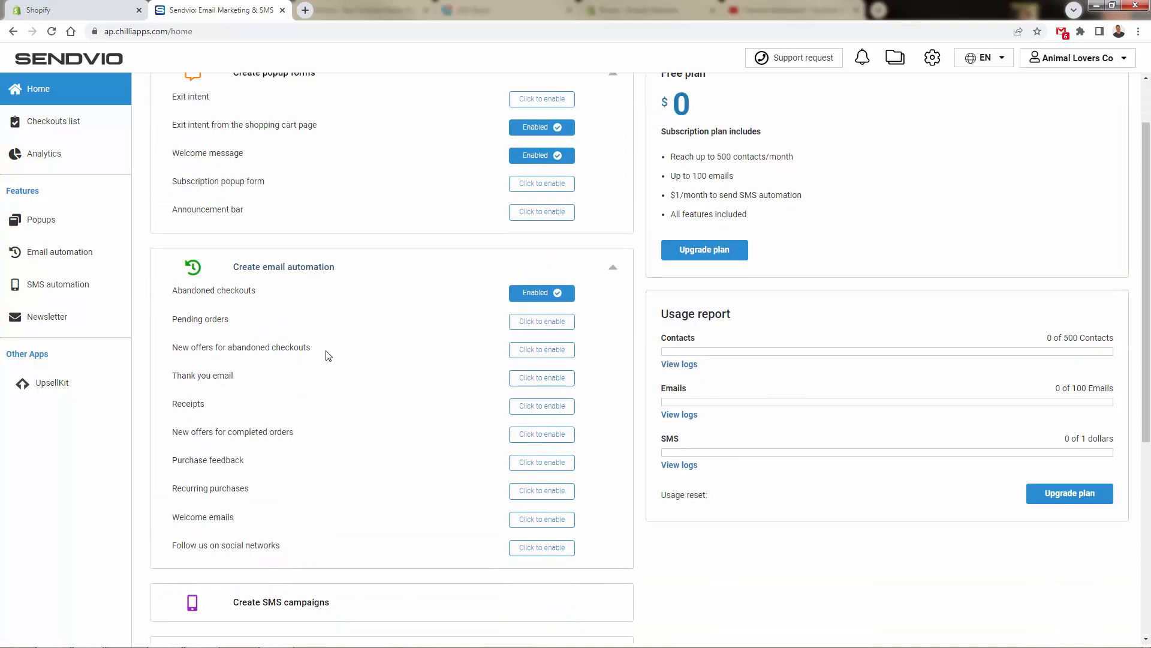
{"action": "scroll", "coordinate": [328, 357], "scroll_direction": "down", "scroll_amount": 4}
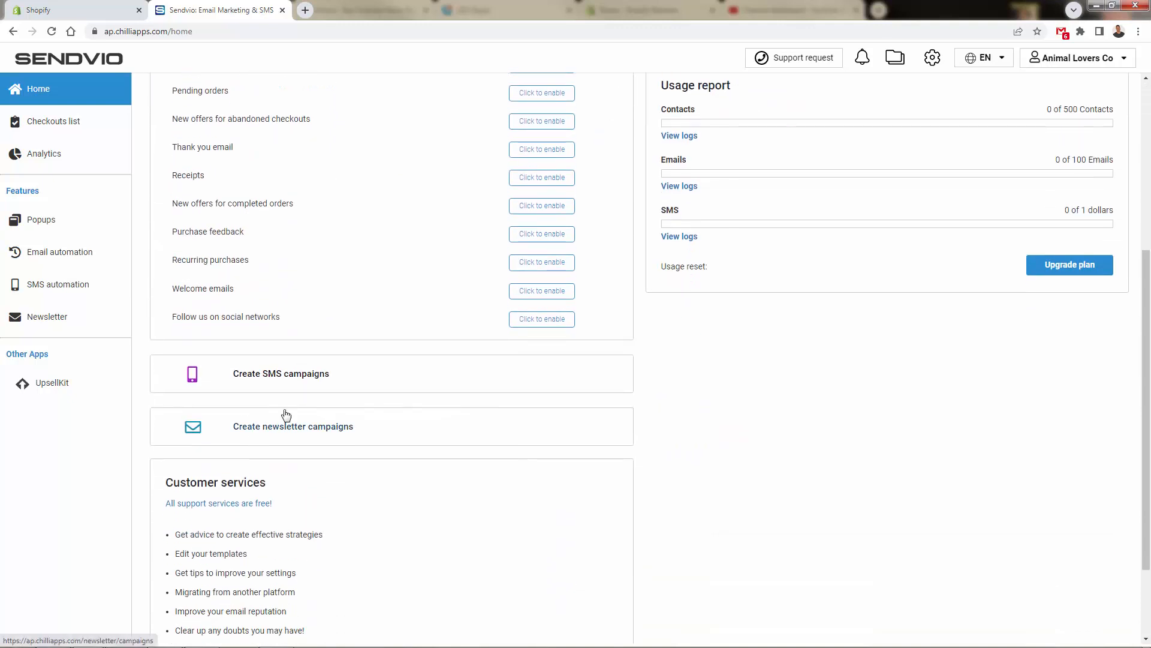
{"action": "scroll", "coordinate": [450, 396], "scroll_direction": "up", "scroll_amount": 5}
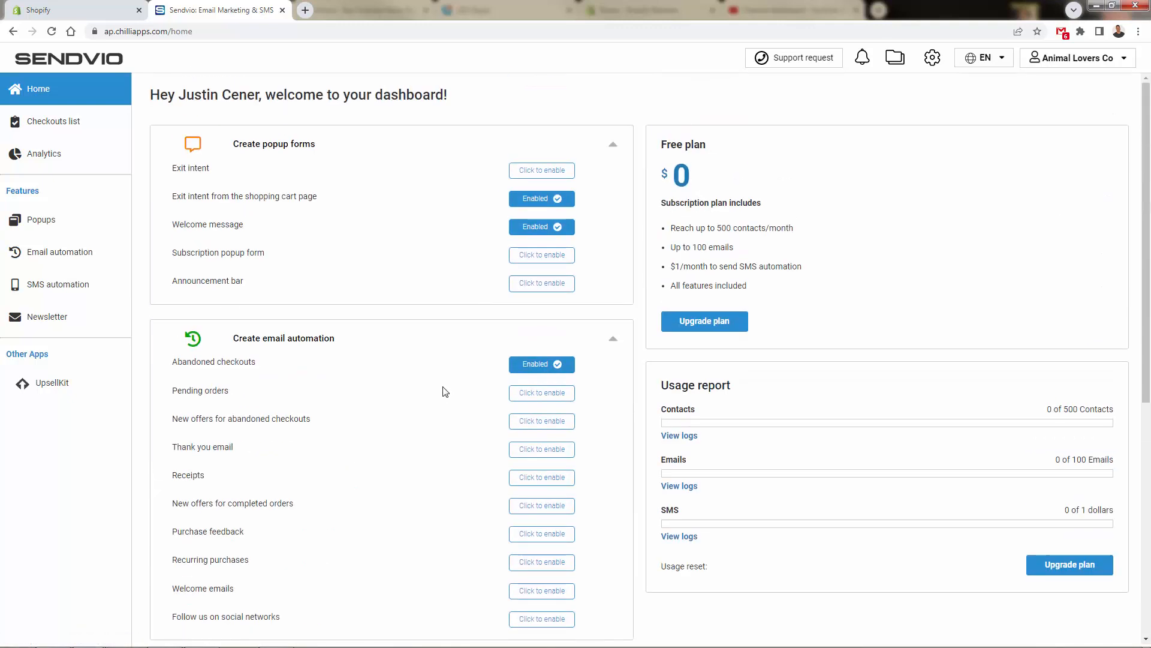